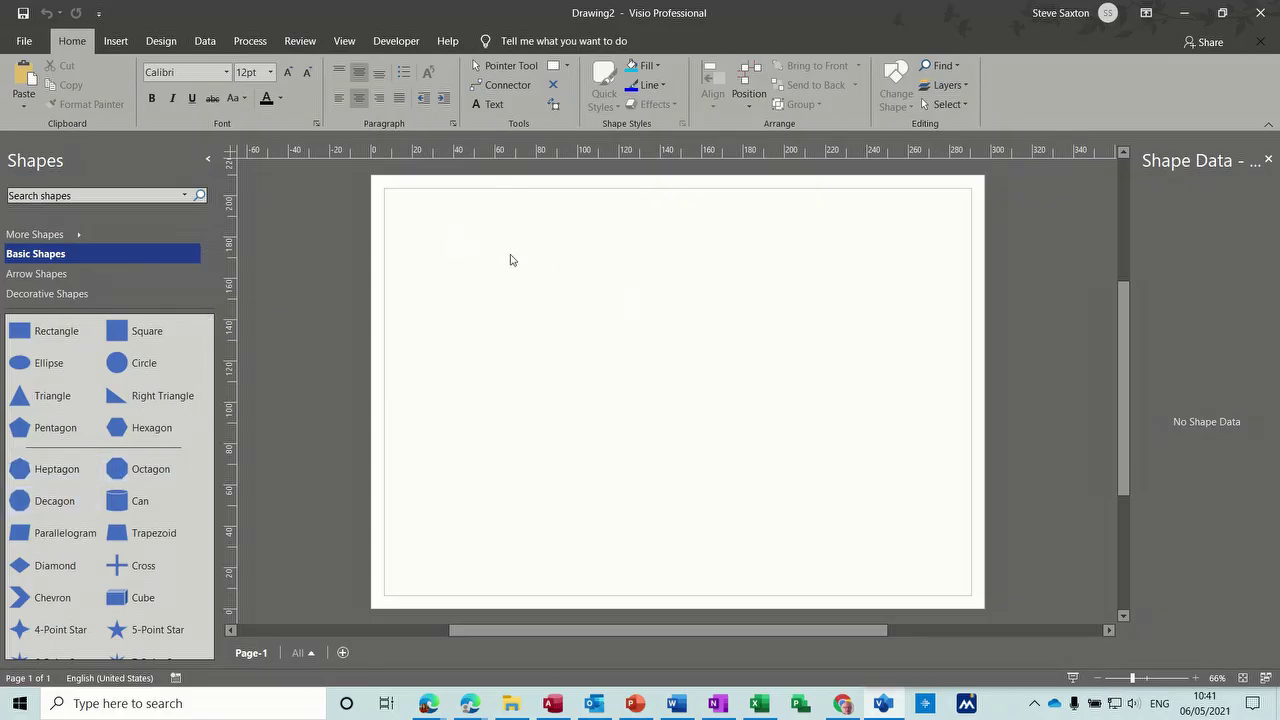
Step: Place a rectangle near the page's upper left, a square below it and a circle at the upper right of the page
{"action": "left_click_drag", "start_coordinate": [20, 331], "coordinate": [494, 242]}
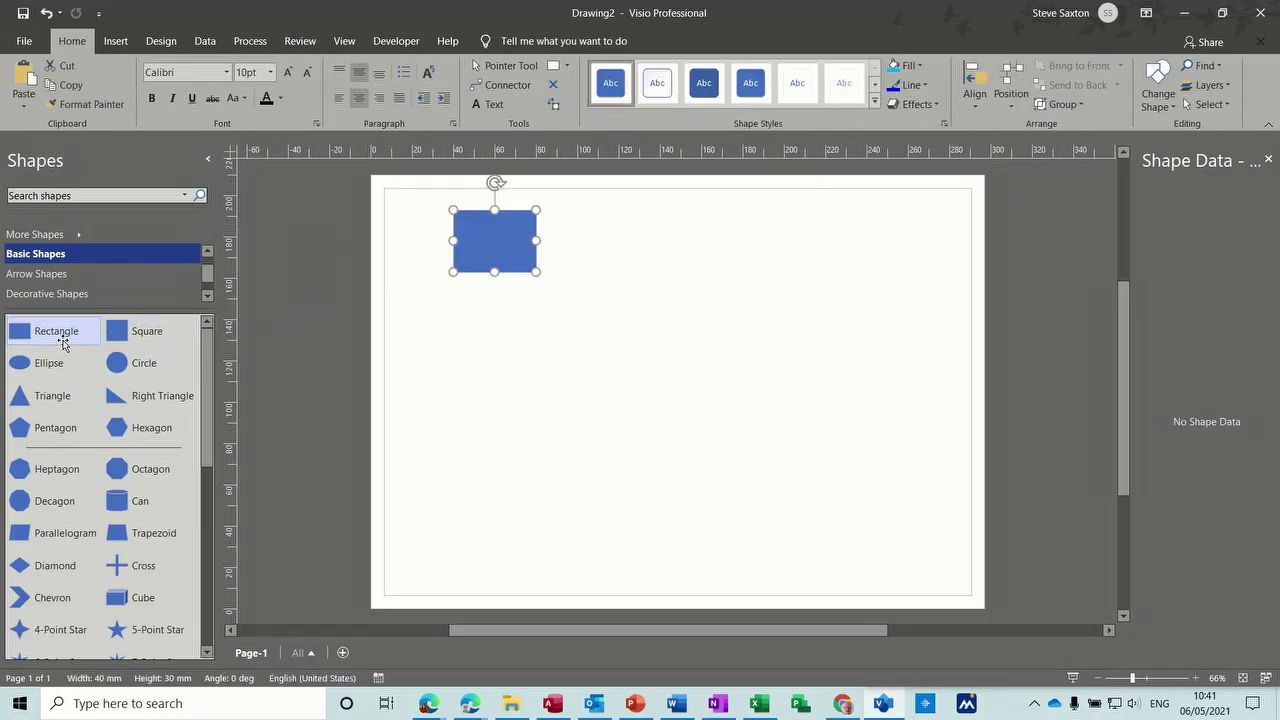
{"action": "left_click_drag", "start_coordinate": [118, 332], "coordinate": [491, 371]}
{"action": "left_click_drag", "start_coordinate": [118, 364], "coordinate": [750, 245]}
Step: Enlarge the rectangle to about 55 by 41 mm and the square below it to about 70 by 70 mm
{"action": "left_click", "coordinate": [495, 258]}
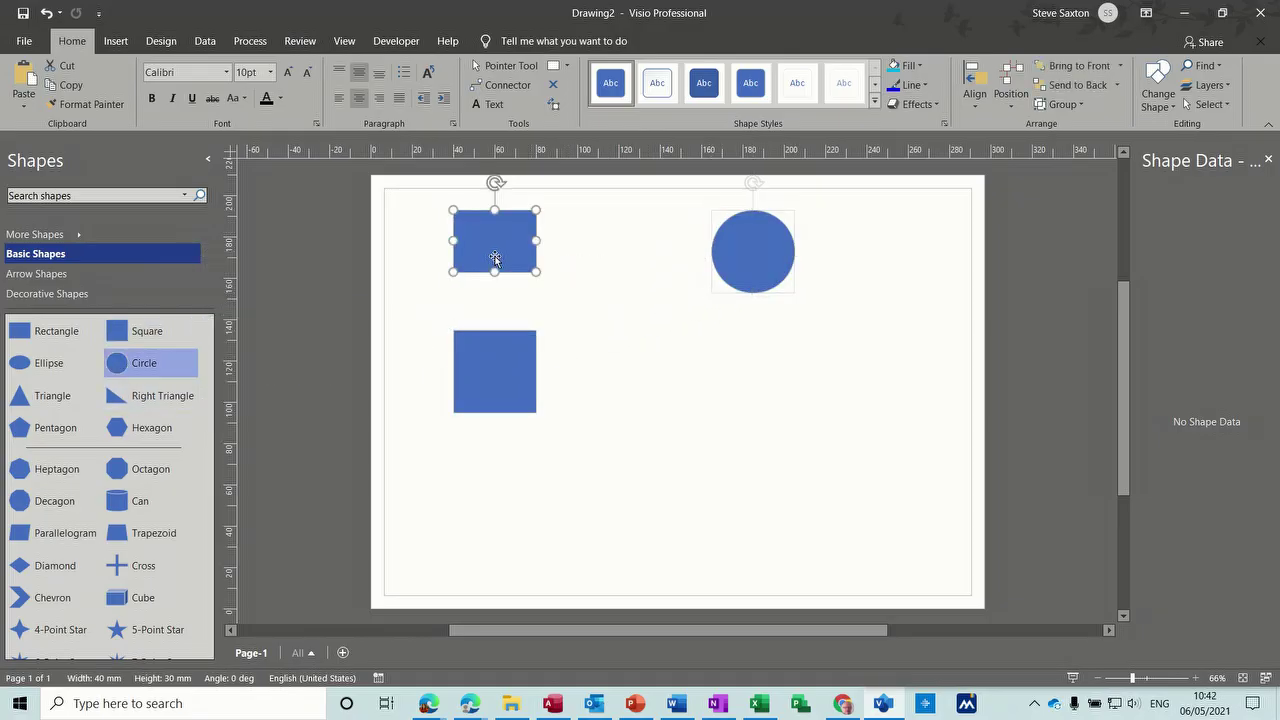
{"action": "left_click_drag", "start_coordinate": [536, 272], "coordinate": [567, 279]}
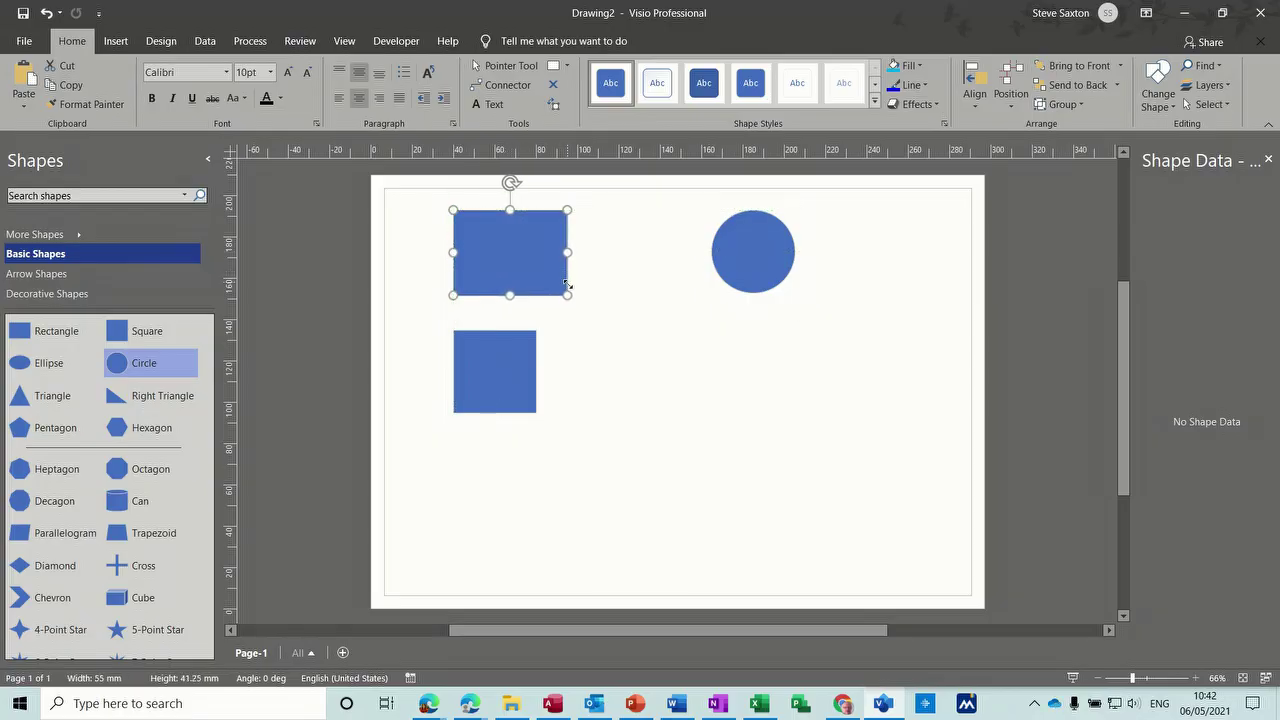
{"action": "left_click", "coordinate": [515, 401]}
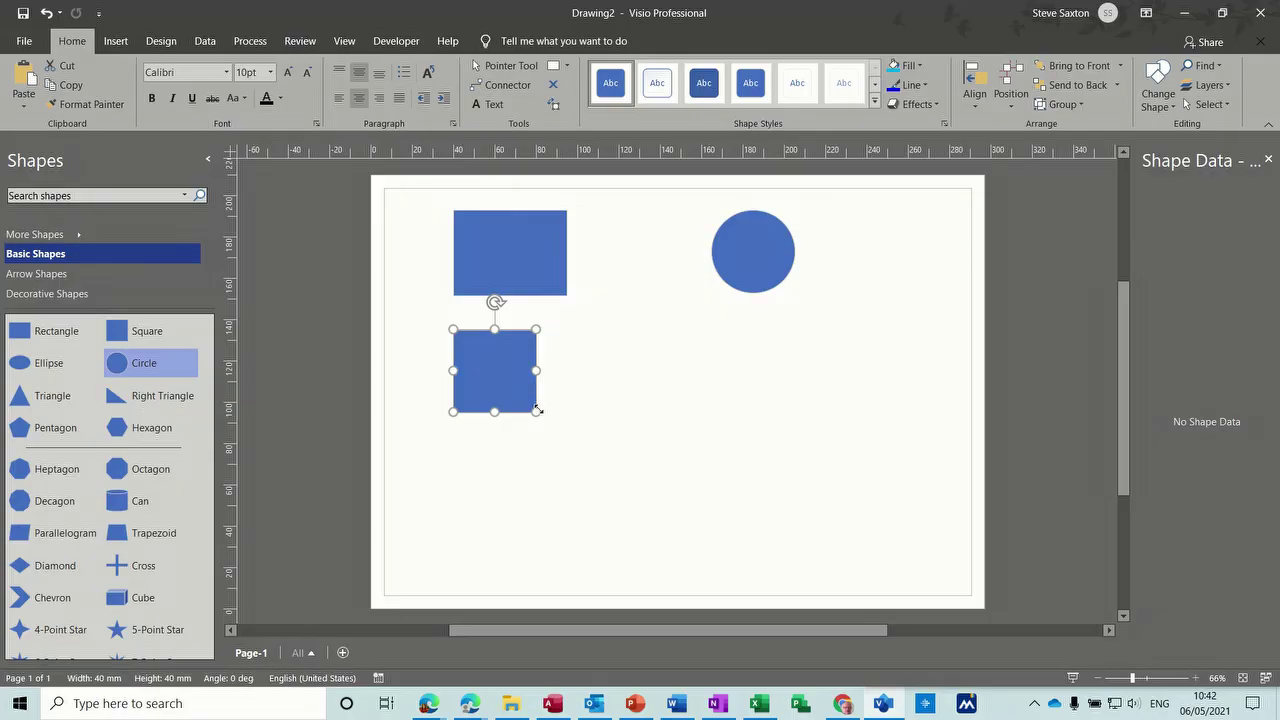
{"action": "mouse_move", "coordinate": [537, 413]}
{"action": "left_mouse_down"}
{"action": "mouse_move", "coordinate": [613, 477]}
{"action": "mouse_move", "coordinate": [536, 412]}
{"action": "left_mouse_up"}
{"action": "left_click_drag", "start_coordinate": [497, 309], "coordinate": [494, 299]}
{"action": "left_click_drag", "start_coordinate": [537, 370], "coordinate": [566, 370]}
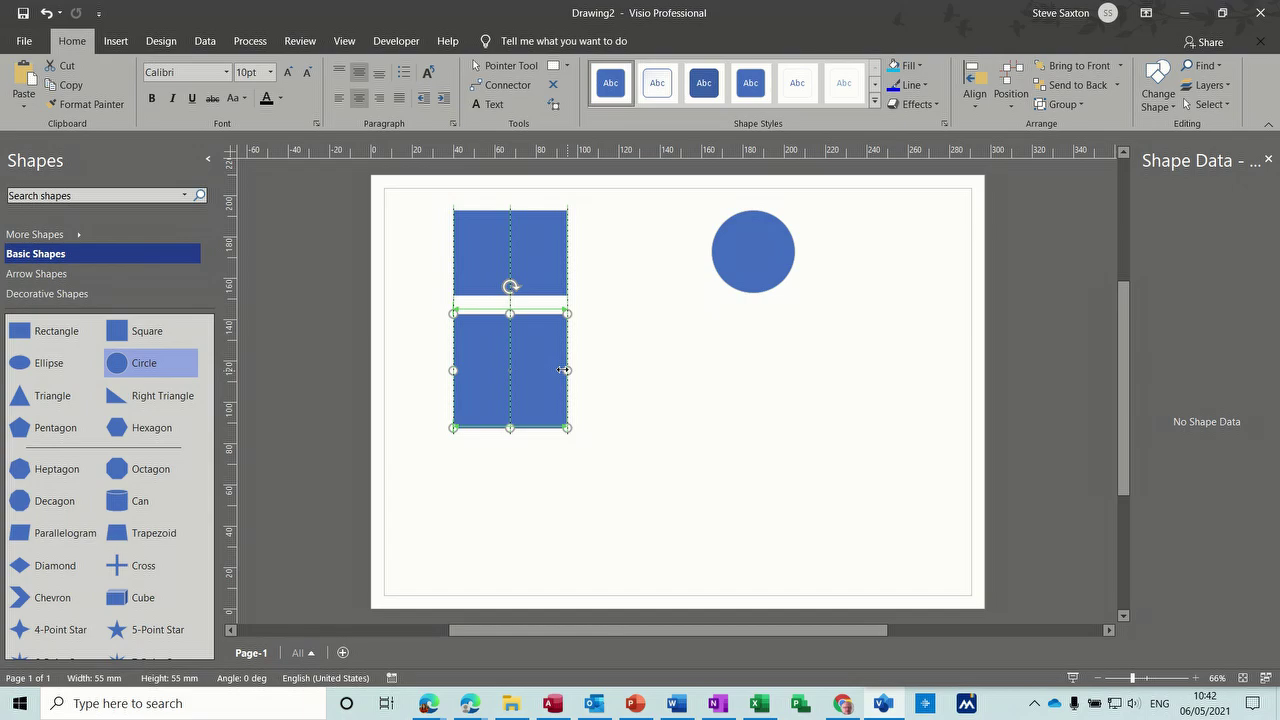
{"action": "left_click_drag", "start_coordinate": [563, 370], "coordinate": [598, 371]}
Step: Widen the rectangle to 70 mm so it matches the width of the square
{"action": "left_click", "coordinate": [545, 246]}
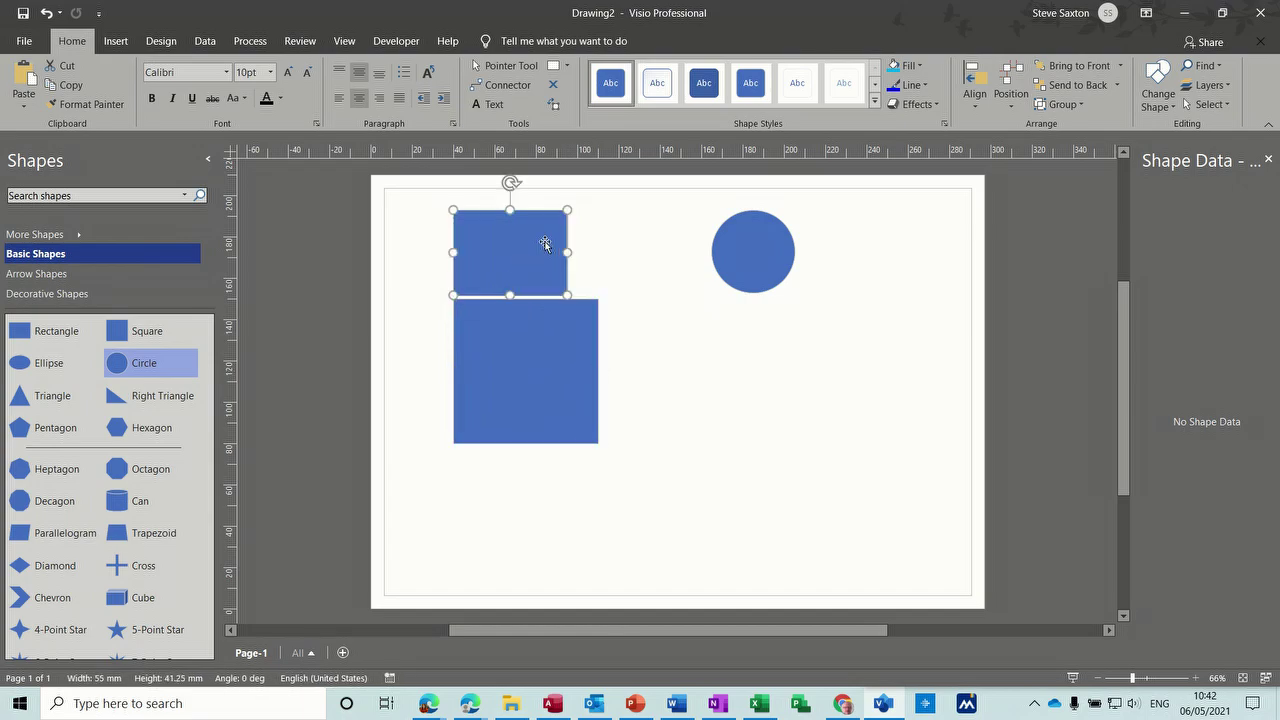
{"action": "left_click_drag", "start_coordinate": [568, 252], "coordinate": [596, 253]}
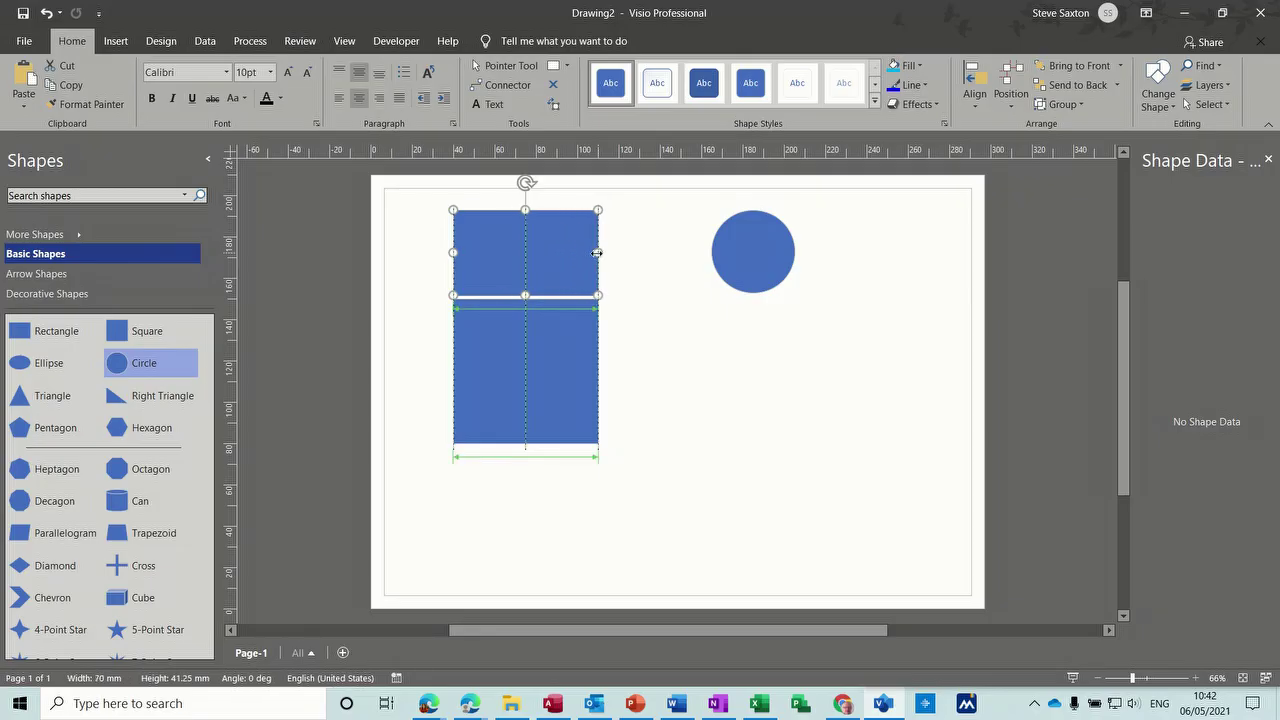
{"action": "left_click_drag", "start_coordinate": [596, 253], "coordinate": [597, 253]}
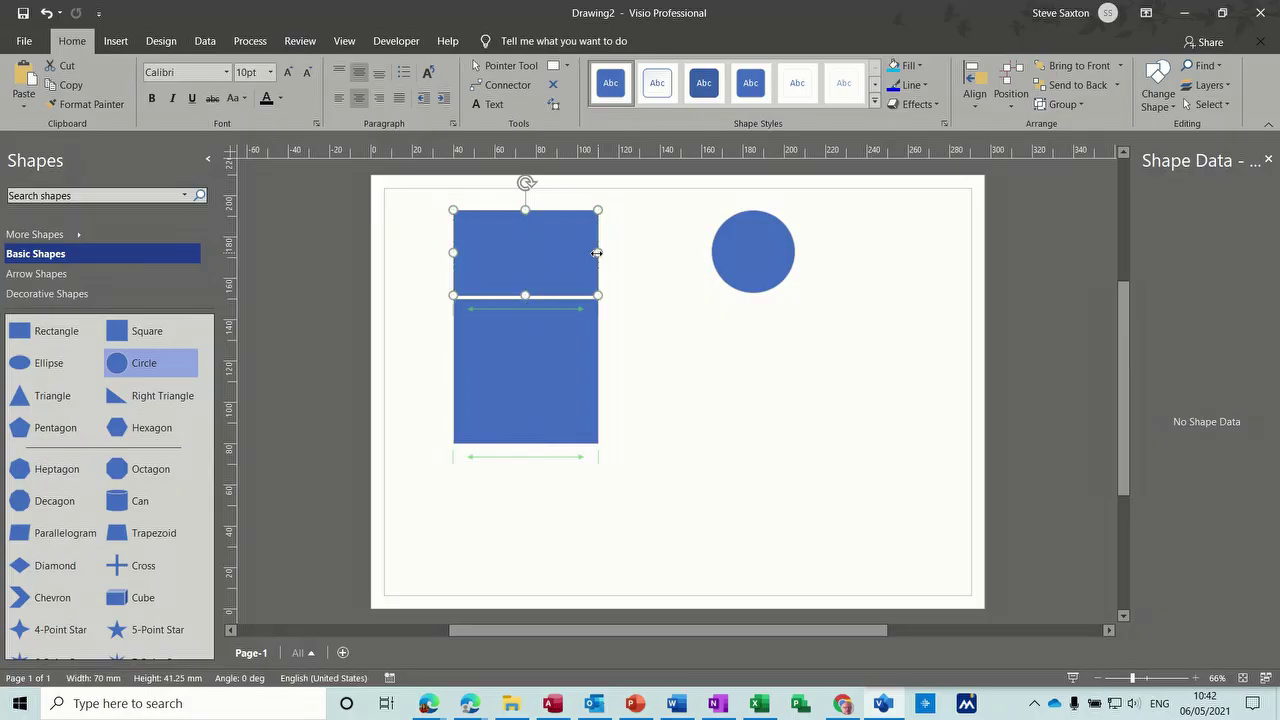
Step: Enlarge the circle to about 70 mm in diameter and move it closer to the rectangle and square
{"action": "left_click_drag", "start_coordinate": [768, 254], "coordinate": [790, 393]}
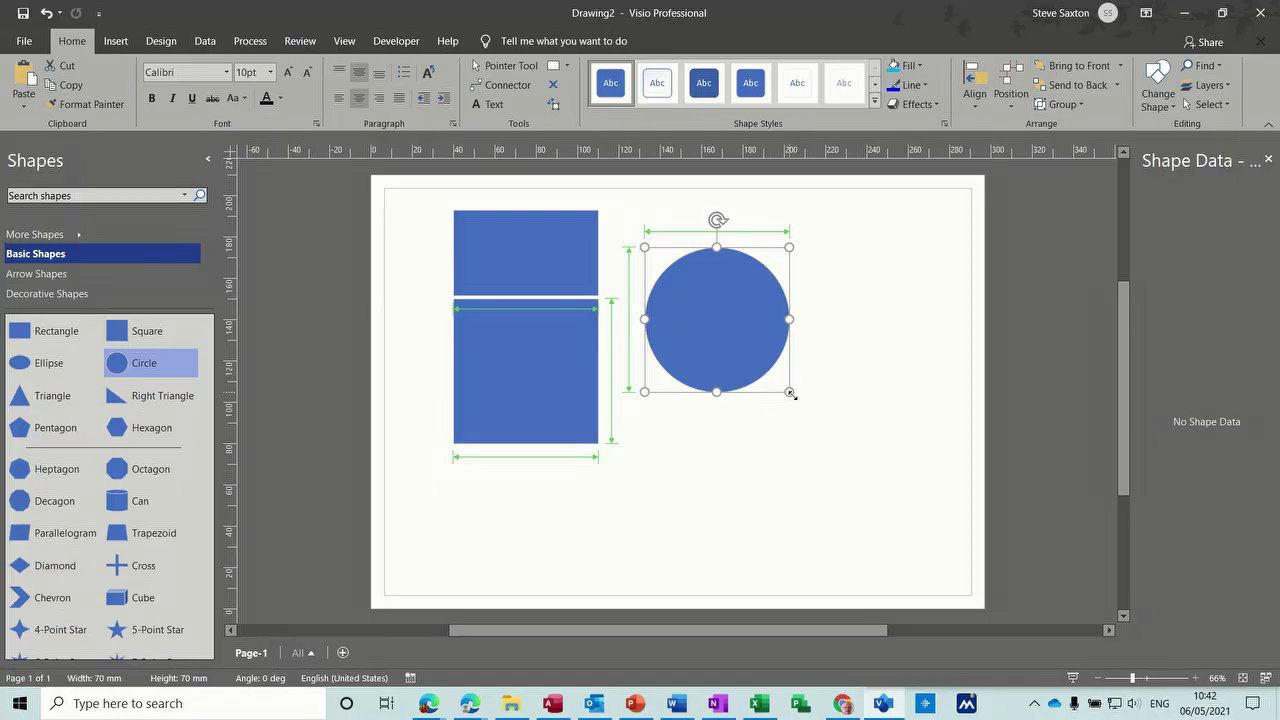
{"action": "left_click_drag", "start_coordinate": [790, 393], "coordinate": [790, 393]}
{"action": "left_click_drag", "start_coordinate": [720, 327], "coordinate": [708, 299]}
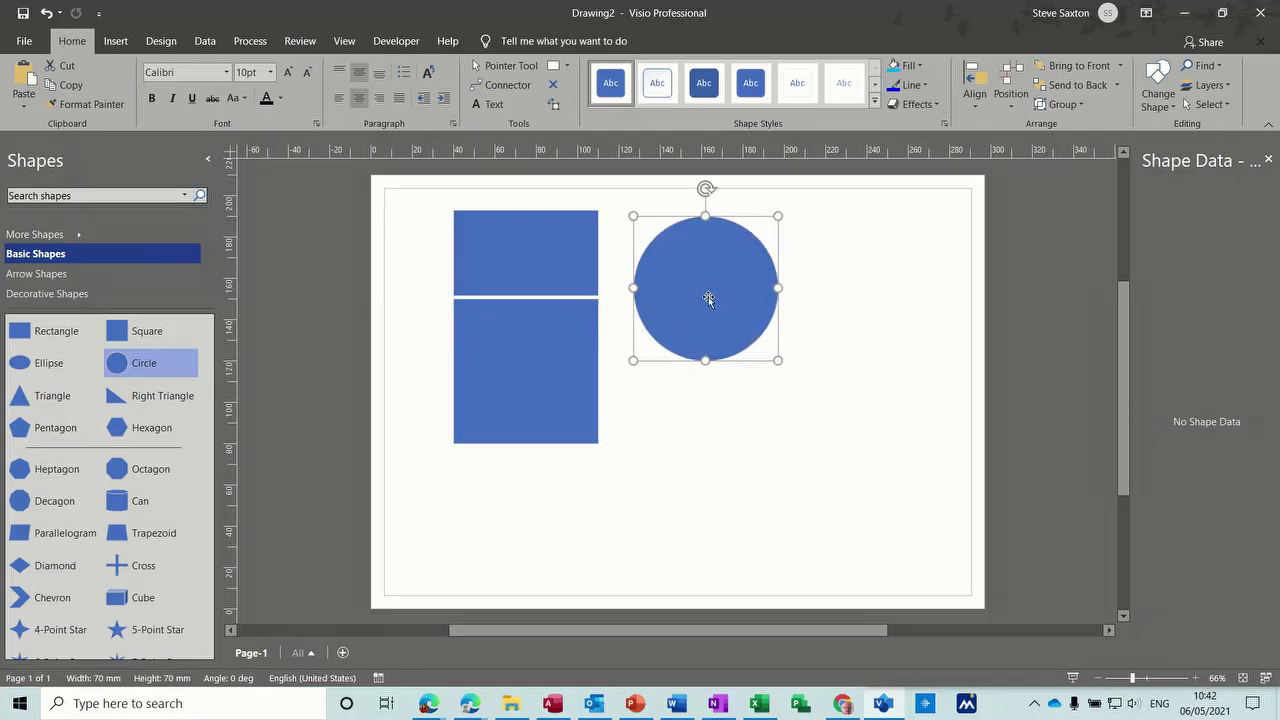
Step: Rearrange the shapes with the rectangle at the page's top centre, the square at the lower left and the circle at the lower right
{"action": "left_click", "coordinate": [529, 255]}
{"action": "left_click_drag", "start_coordinate": [521, 352], "coordinate": [521, 446]}
{"action": "left_click_drag", "start_coordinate": [549, 268], "coordinate": [548, 285]}
{"action": "left_click_drag", "start_coordinate": [692, 305], "coordinate": [781, 455]}
{"action": "left_click_drag", "start_coordinate": [553, 283], "coordinate": [694, 277]}
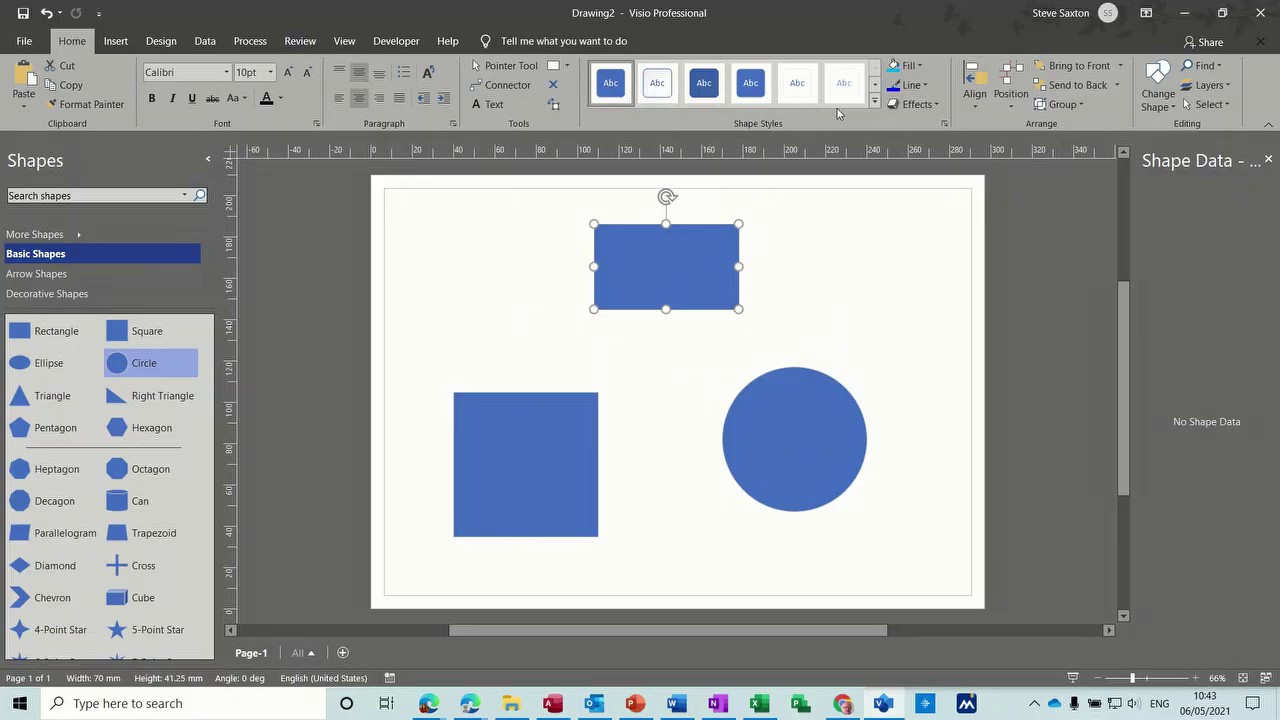
Step: Apply the solid green theme style to the rectangle and add a first name as its text
{"action": "left_click", "coordinate": [875, 104]}
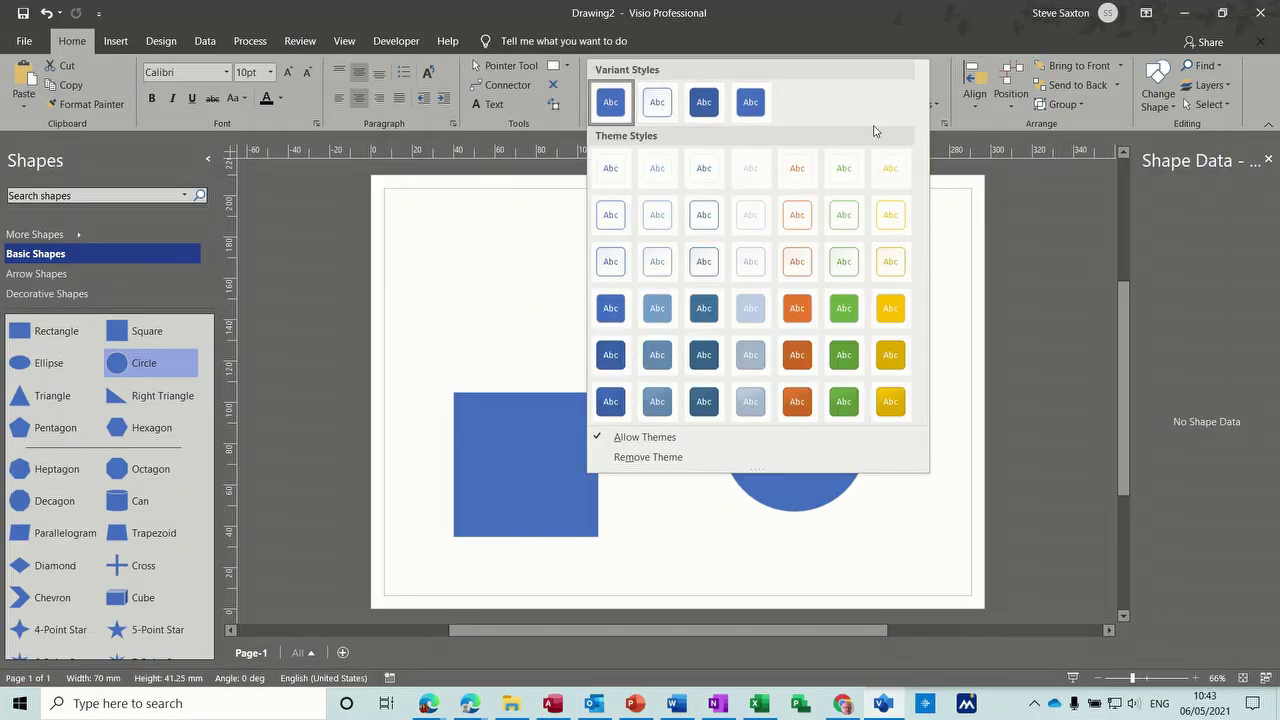
{"action": "left_click", "coordinate": [842, 320]}
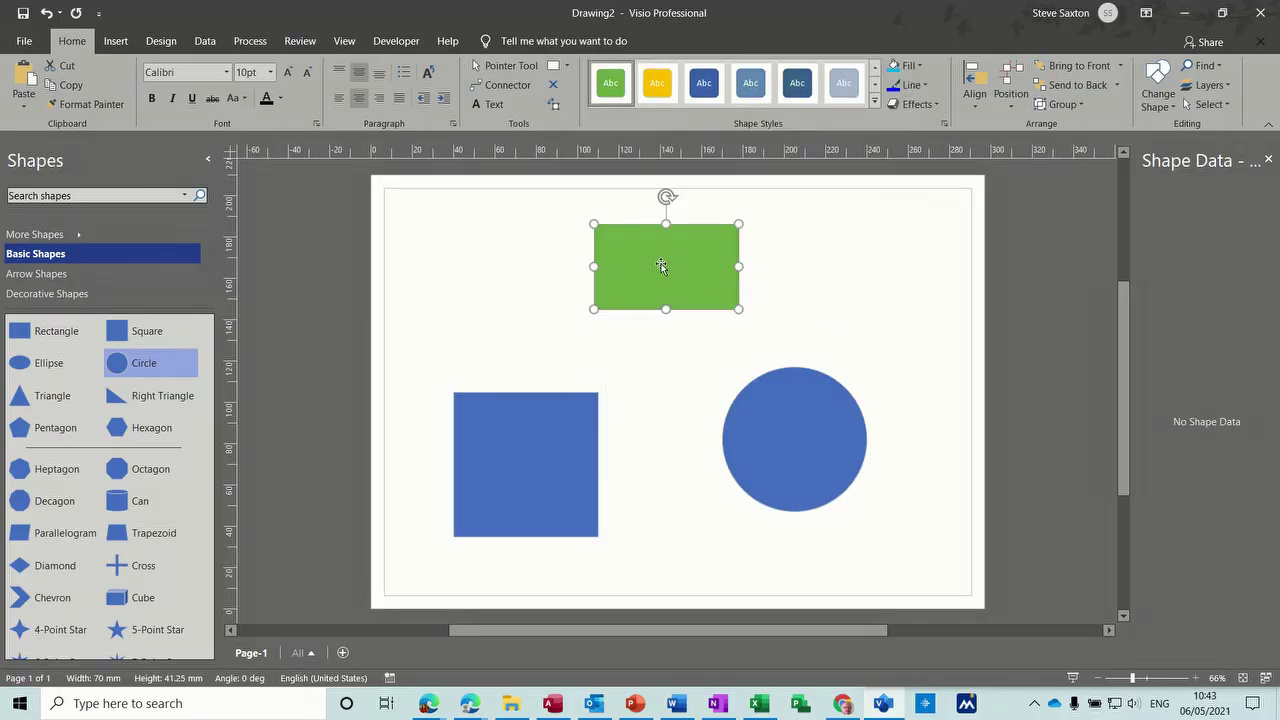
{"action": "double_click", "coordinate": [661, 265]}
{"action": "type", "text": "Steve"}
{"action": "left_click", "coordinate": [850, 375]}
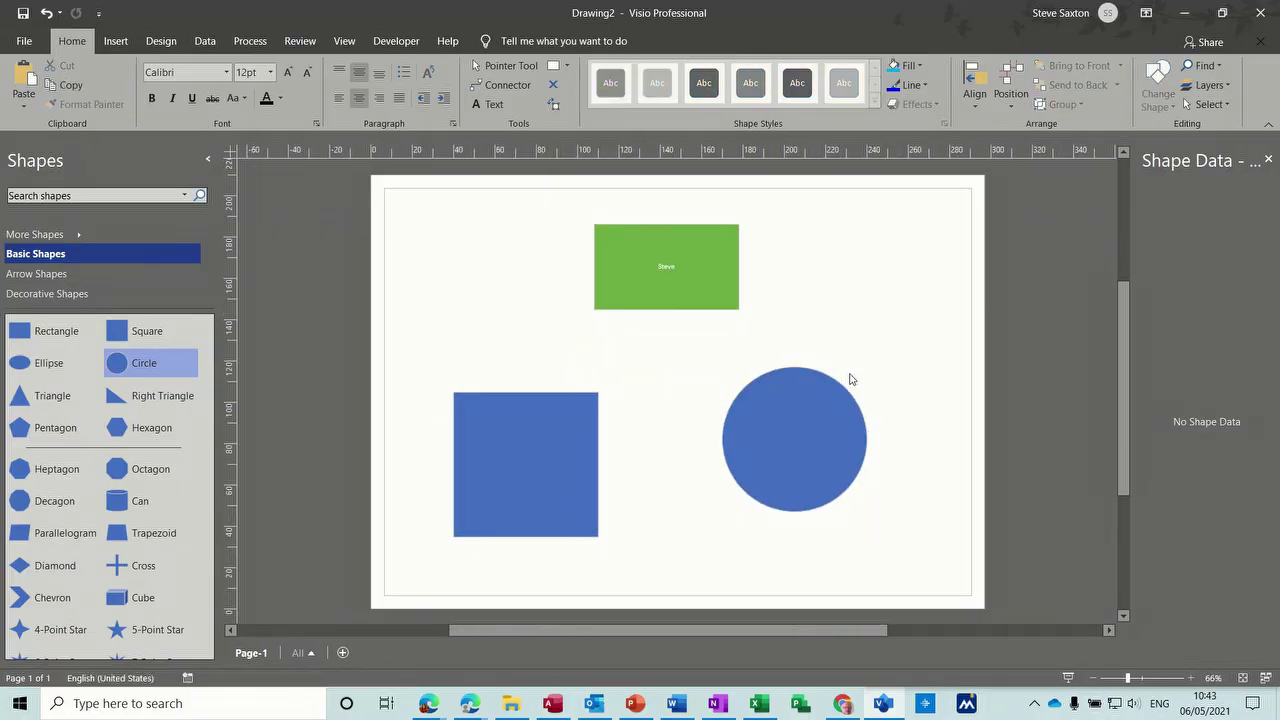
Step: Add the same first name in lowercase as the text of the blue square
{"action": "left_click", "coordinate": [530, 446]}
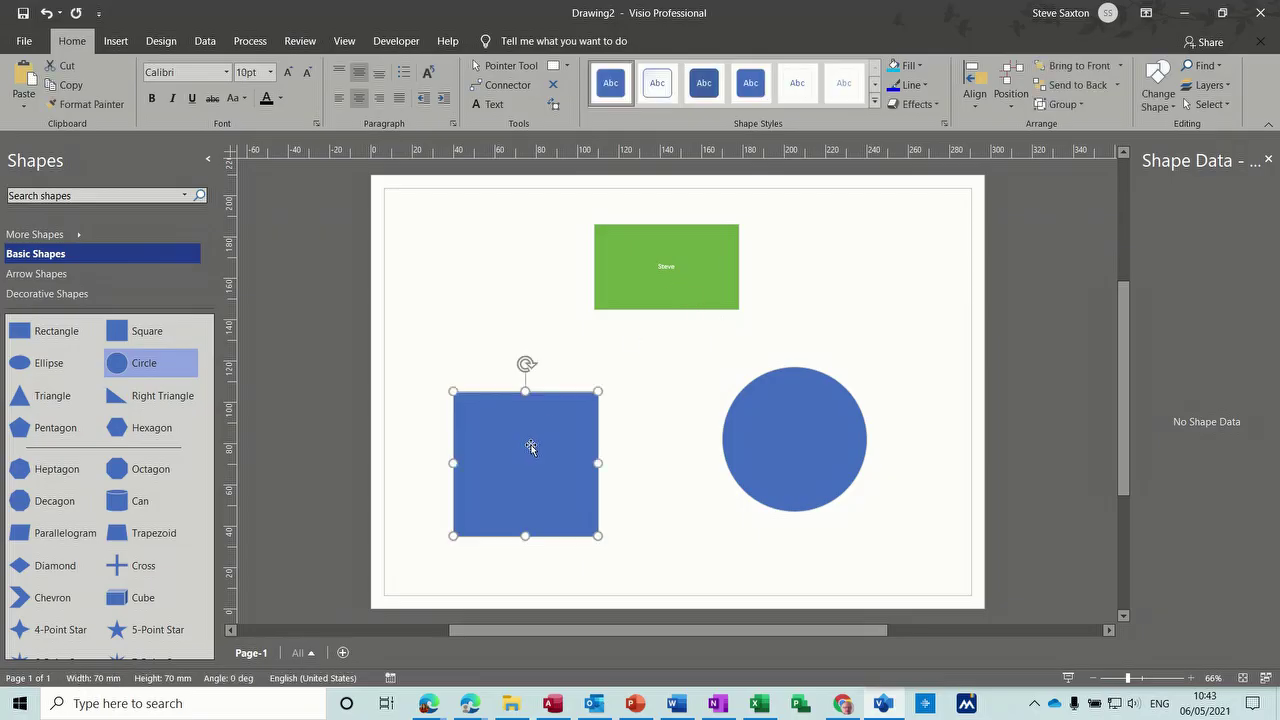
{"action": "double_click", "coordinate": [530, 446]}
{"action": "type", "text": "steve"}
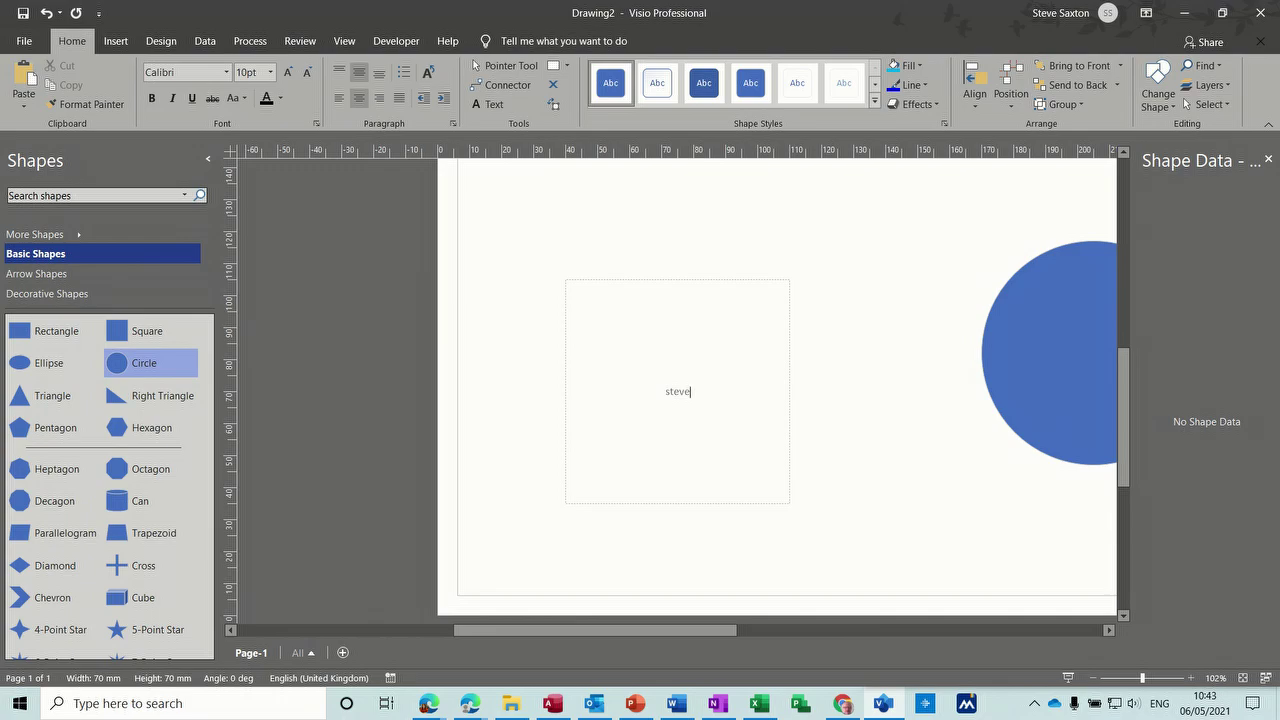
{"action": "left_click", "coordinate": [840, 415]}
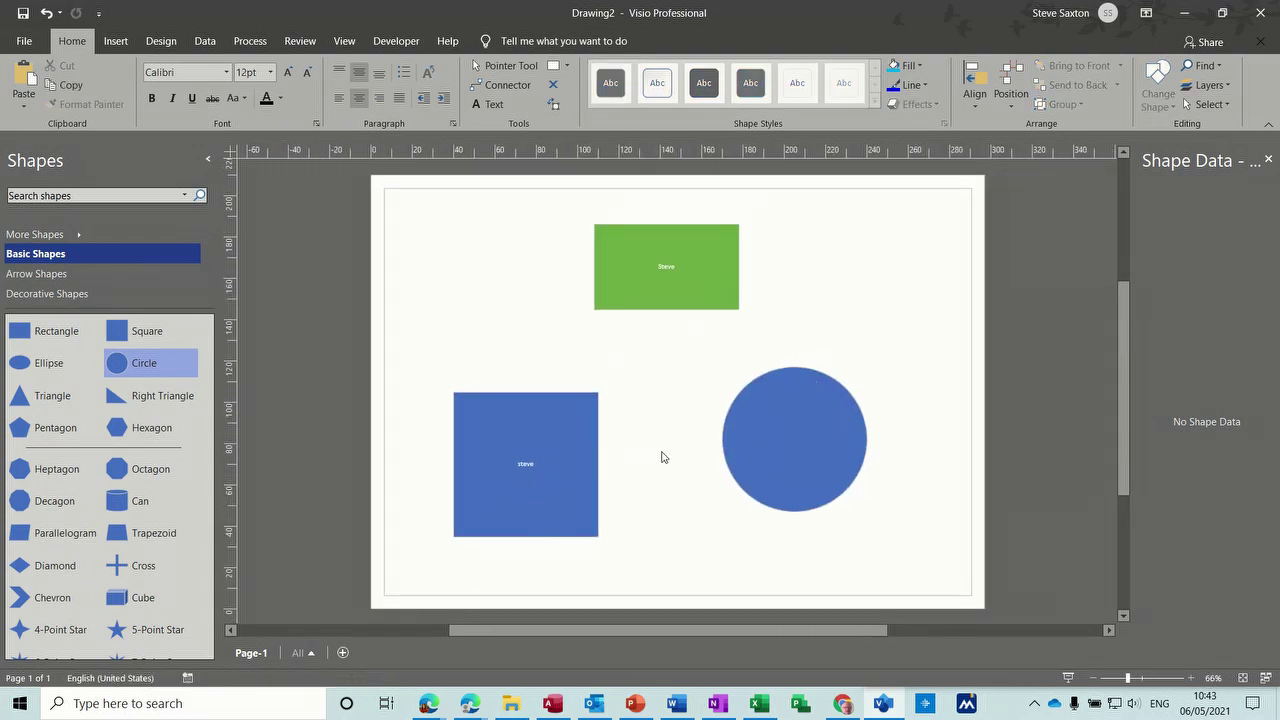
Step: Try the vertical text alignments on the green rectangle, leaving its text aligned to the top and left
{"action": "left_click", "coordinate": [668, 270]}
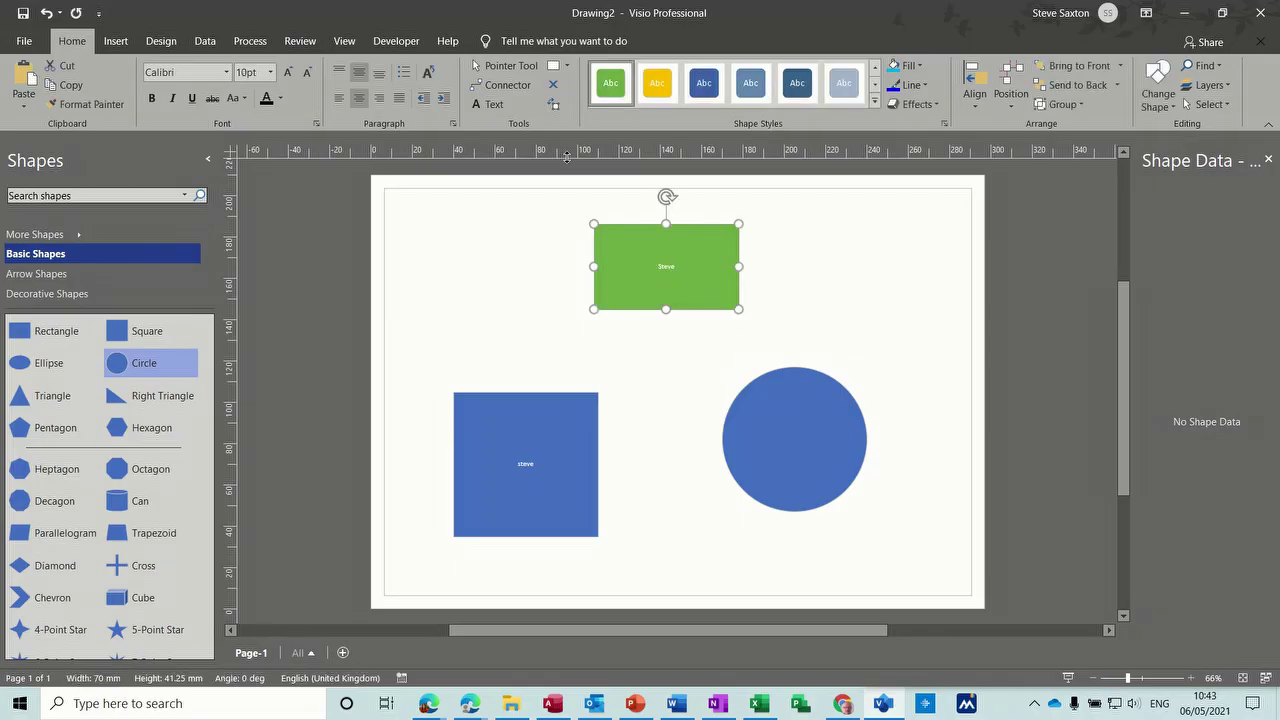
{"action": "left_click", "coordinate": [339, 72]}
{"action": "left_click", "coordinate": [340, 98]}
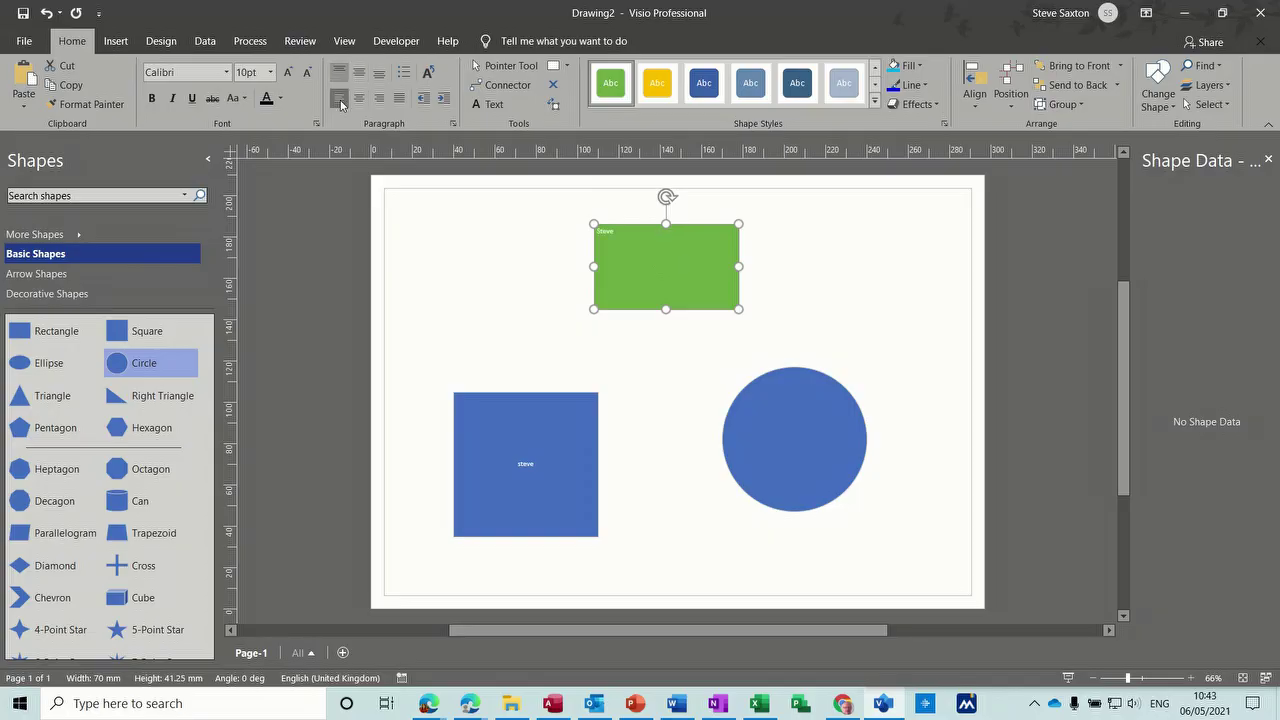
{"action": "left_click", "coordinate": [379, 74]}
{"action": "left_click", "coordinate": [360, 74]}
{"action": "left_click", "coordinate": [341, 74]}
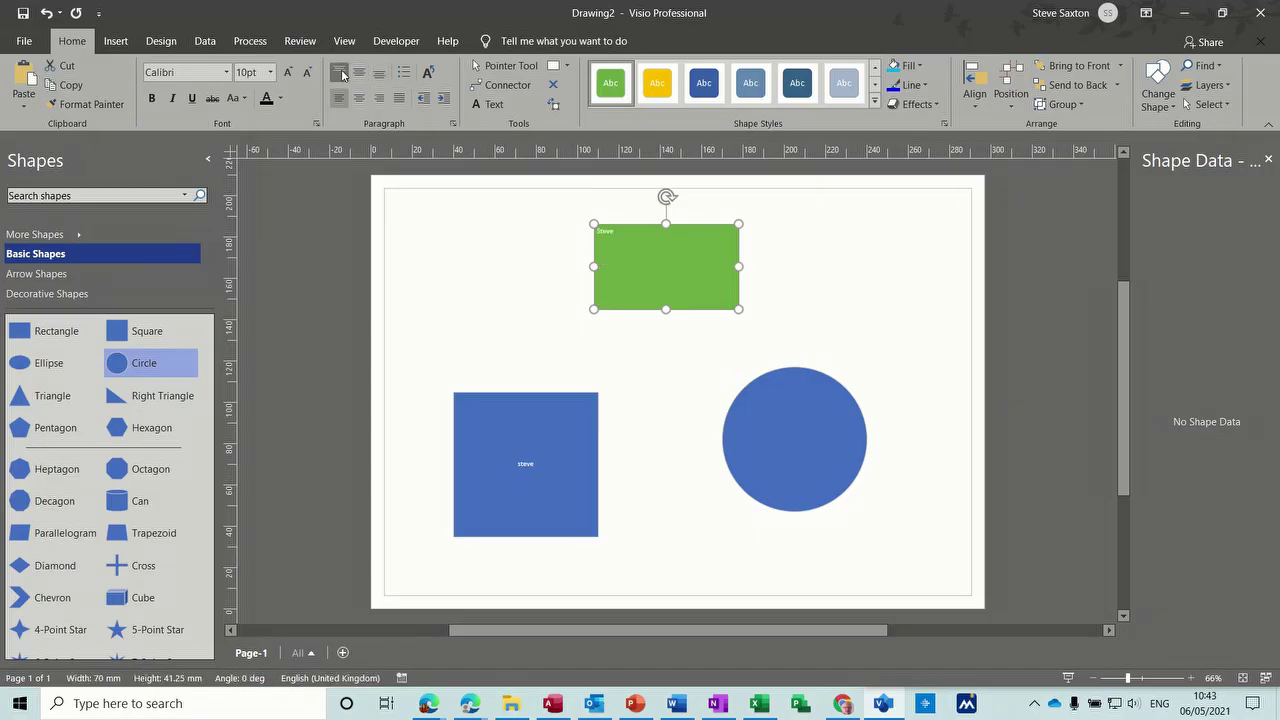
Step: Turn the green rectangle's text into a bulleted list and add two more bullets with the same first name
{"action": "left_click", "coordinate": [407, 78]}
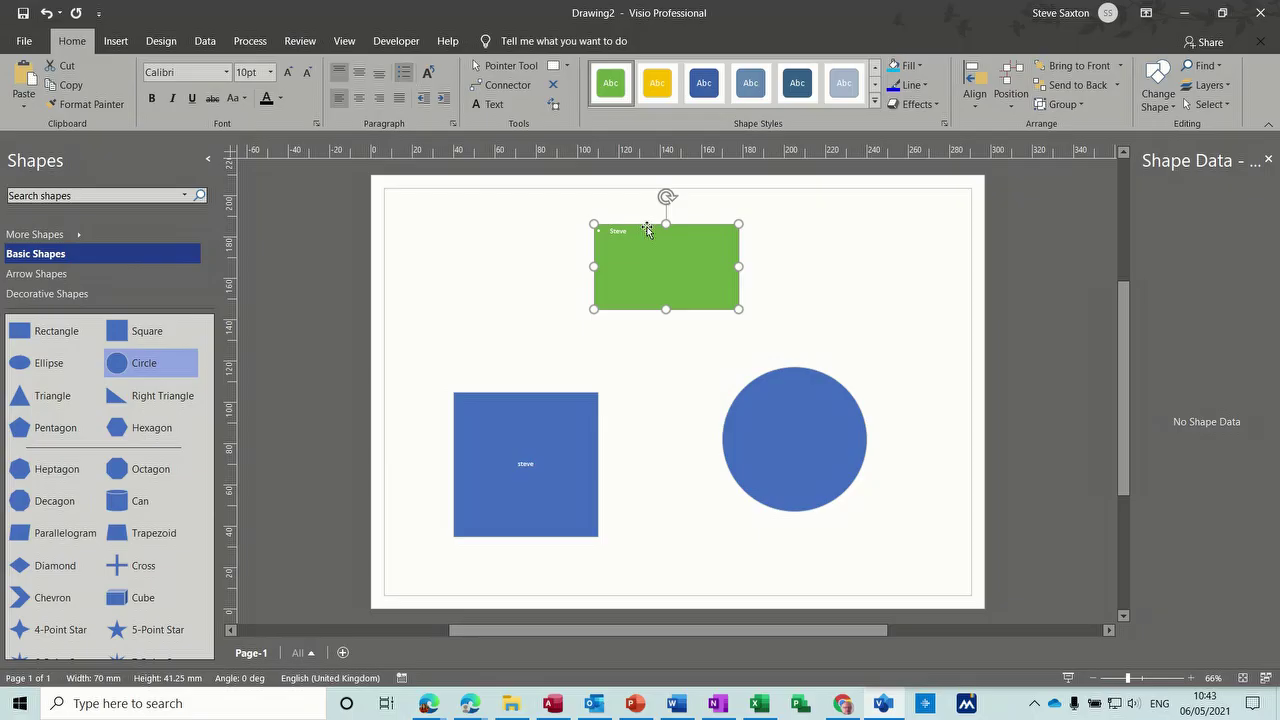
{"action": "double_click", "coordinate": [640, 233]}
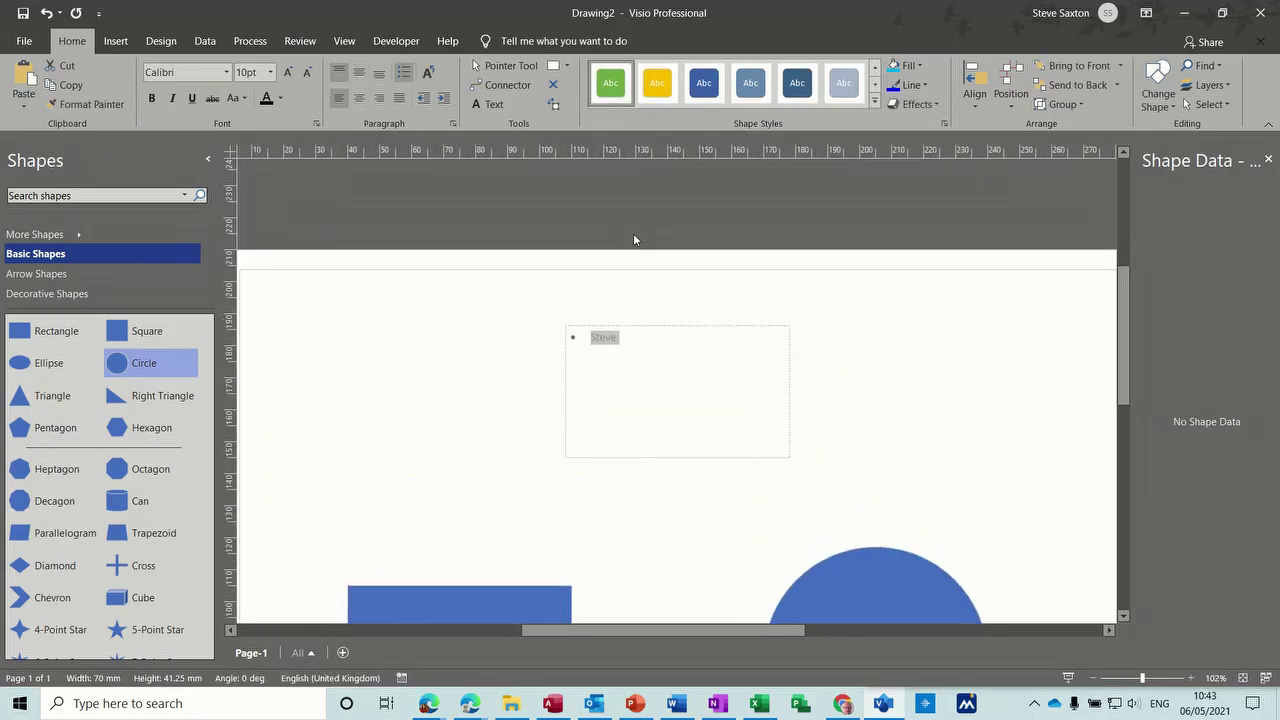
{"action": "key", "text": "End"}
{"action": "type", "text": "steve"}
{"action": "key", "text": "Return"}
{"action": "type", "text": "stev"}
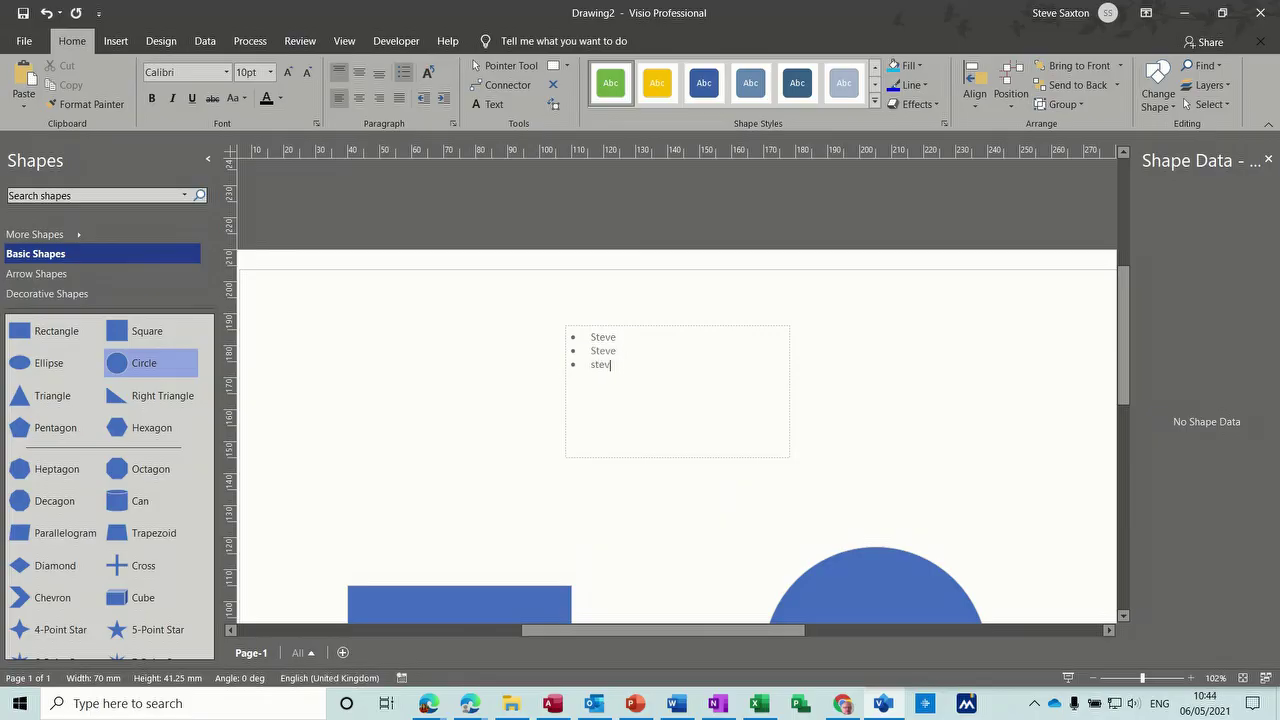
{"action": "left_click", "coordinate": [880, 377]}
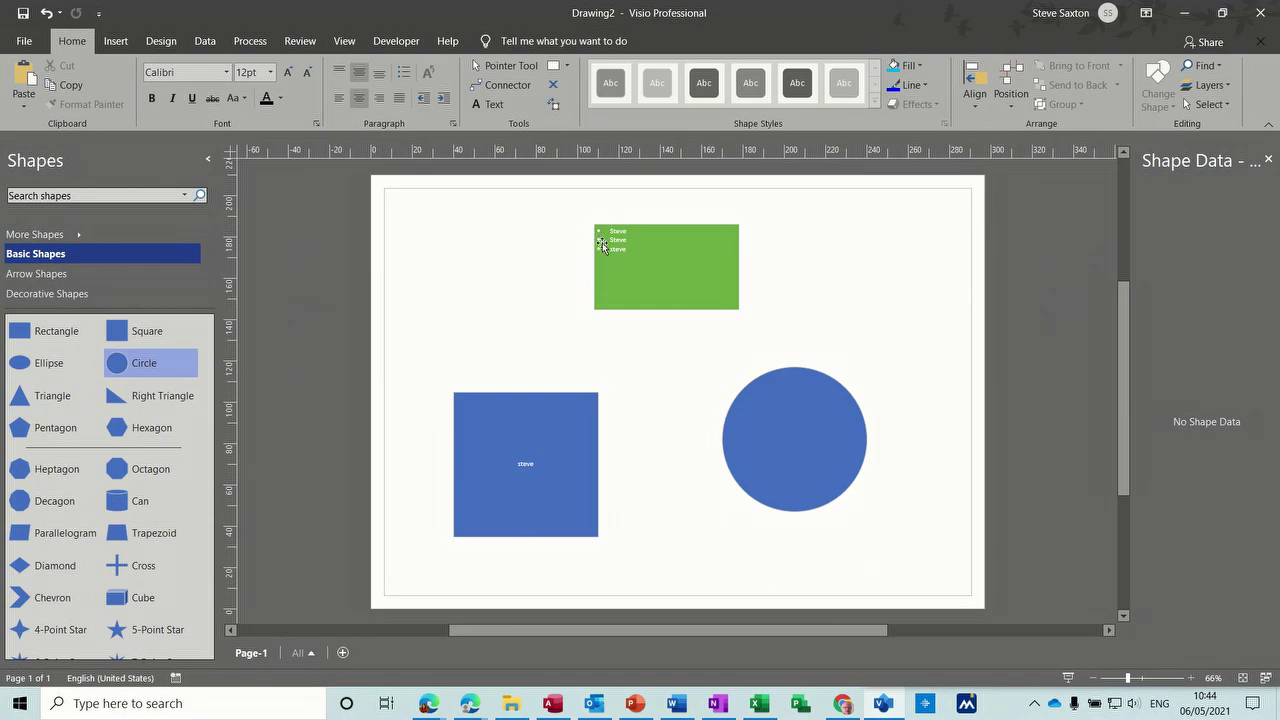
Step: Review the position, underline and strikethrough options for the green rectangle's text, and set the text transparency to 60%
{"action": "left_click", "coordinate": [646, 264]}
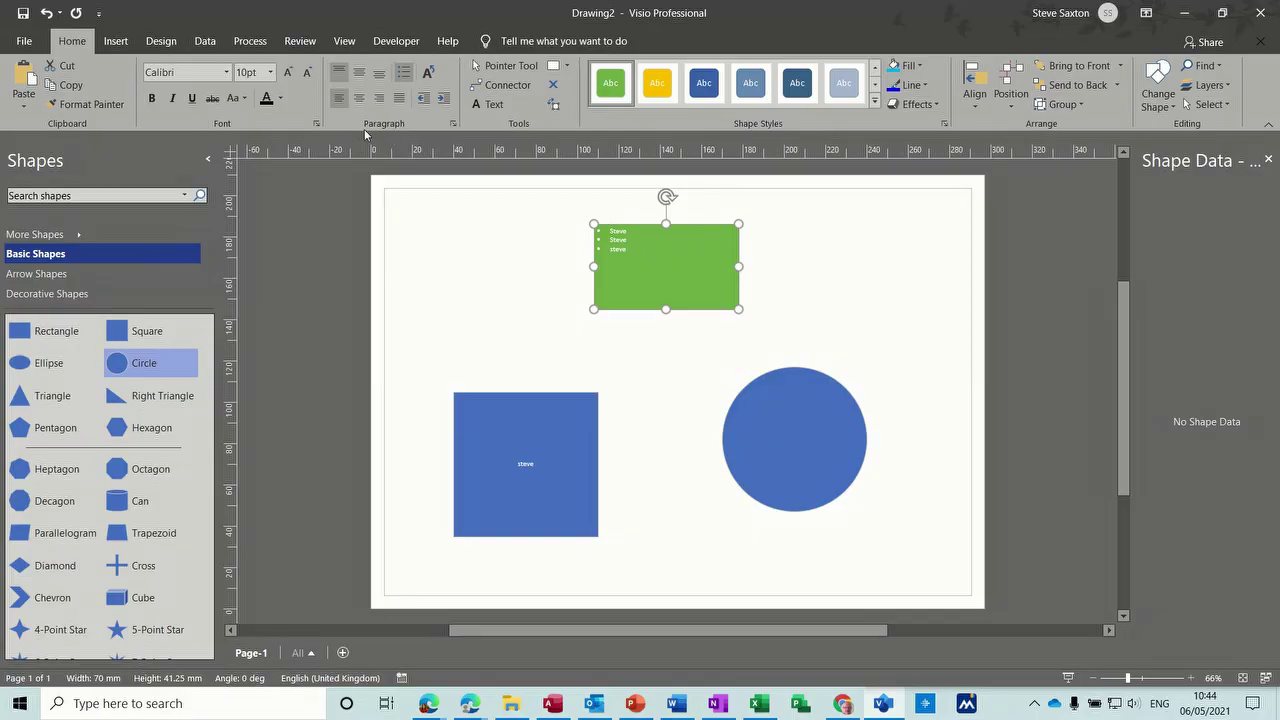
{"action": "left_click", "coordinate": [454, 124]}
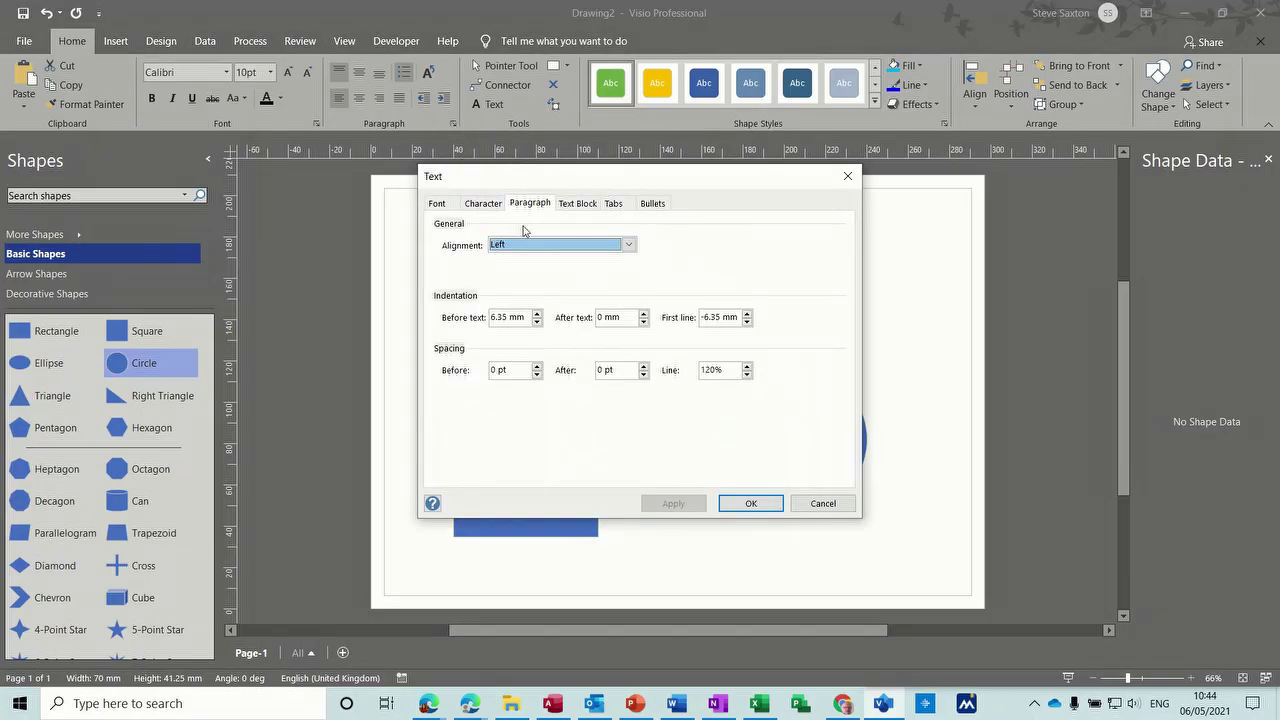
{"action": "left_click", "coordinate": [434, 206]}
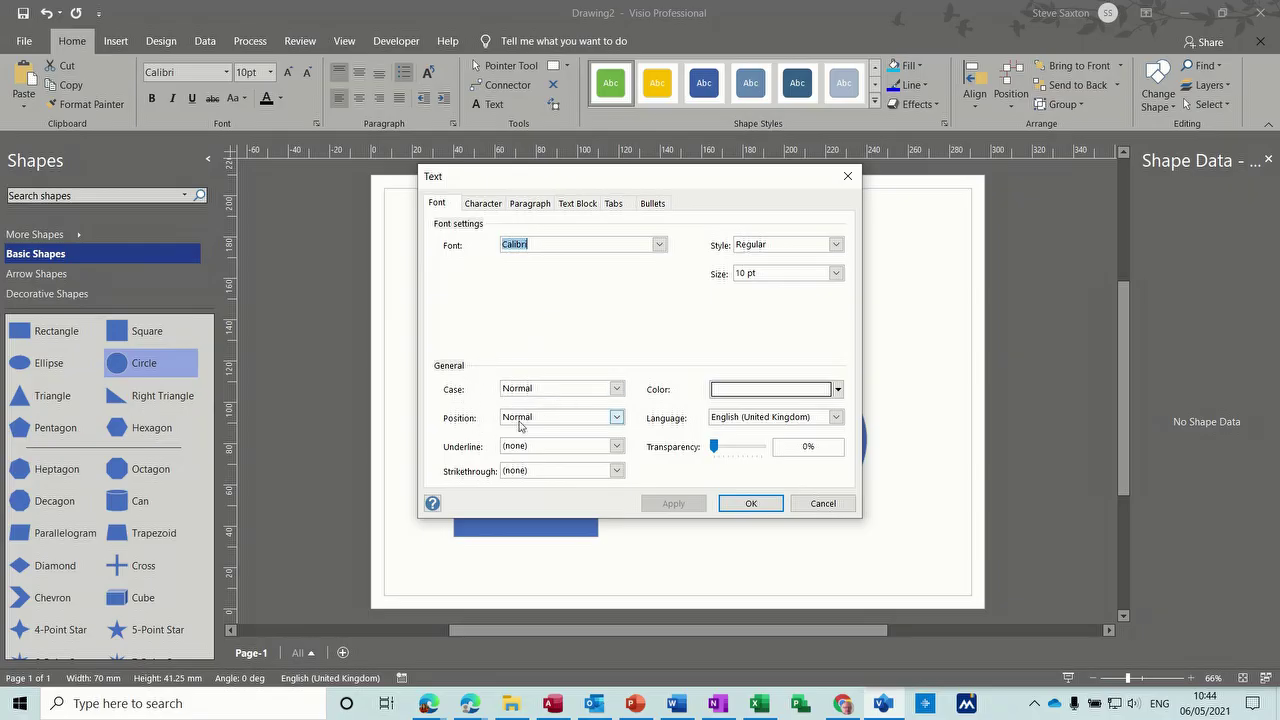
{"action": "left_click", "coordinate": [617, 418]}
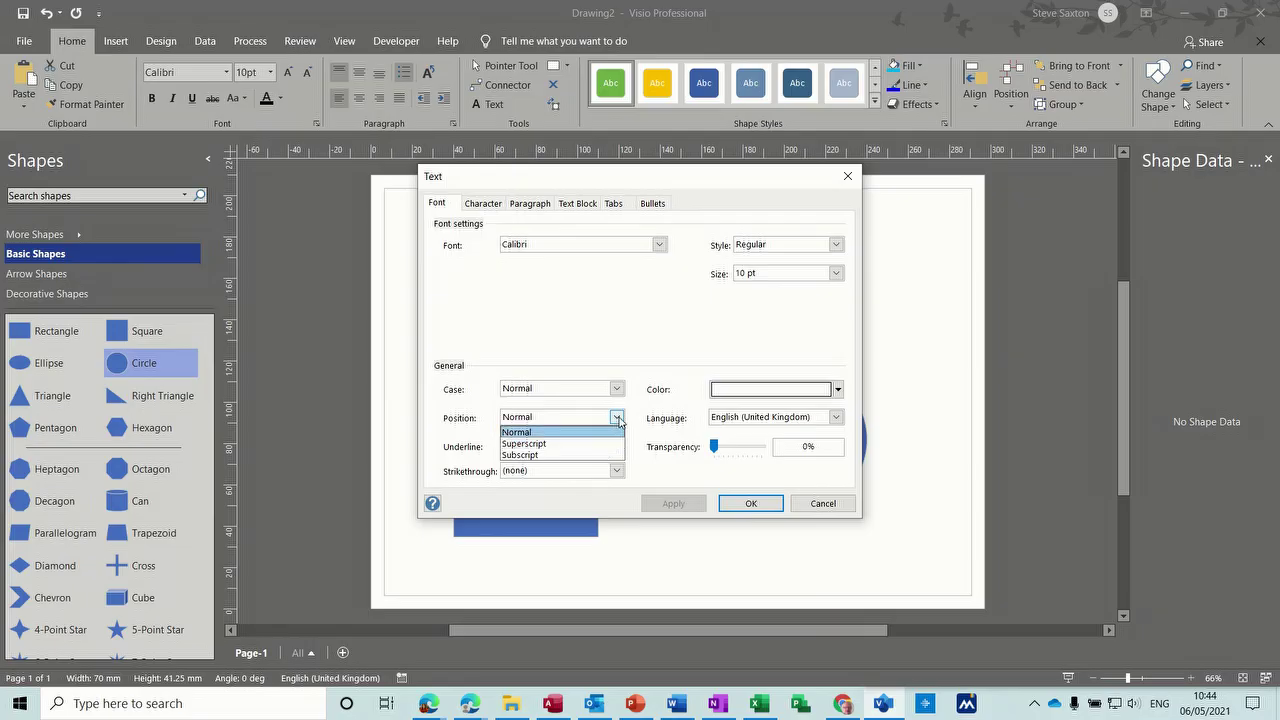
{"action": "left_click", "coordinate": [617, 419]}
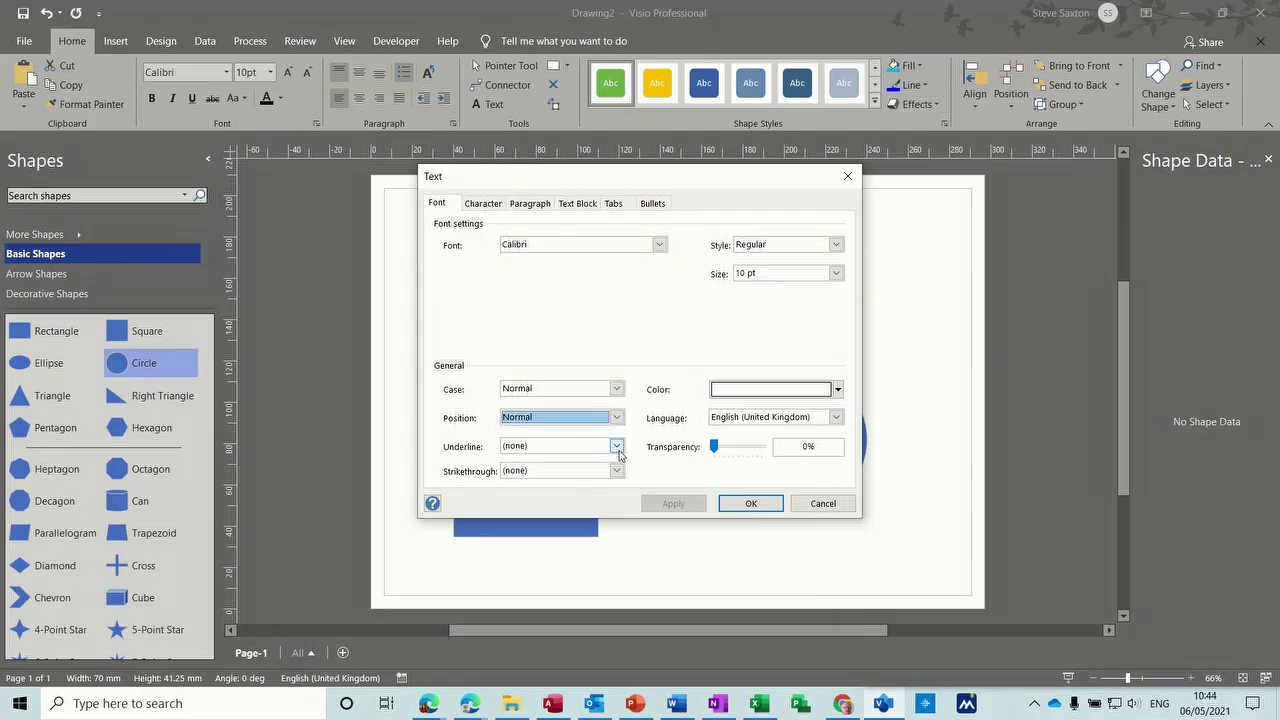
{"action": "left_click", "coordinate": [618, 446]}
{"action": "left_click", "coordinate": [619, 453]}
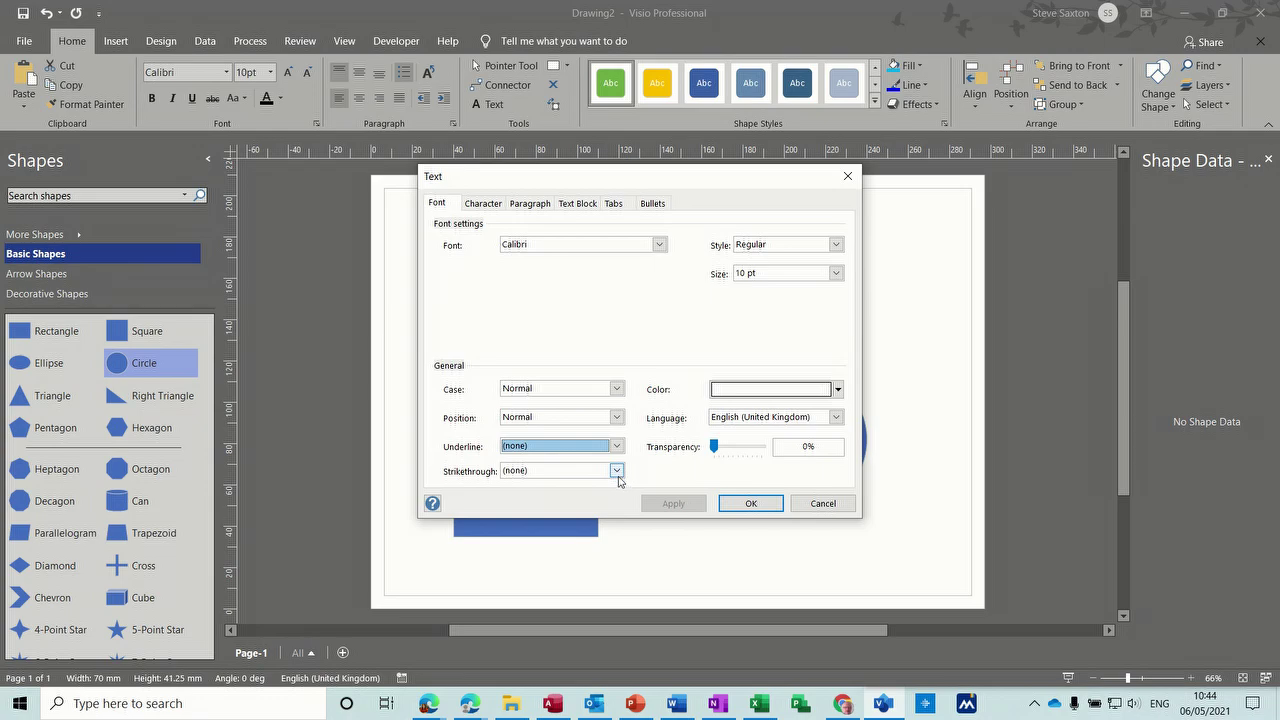
{"action": "left_click", "coordinate": [618, 472]}
{"action": "left_click", "coordinate": [619, 477]}
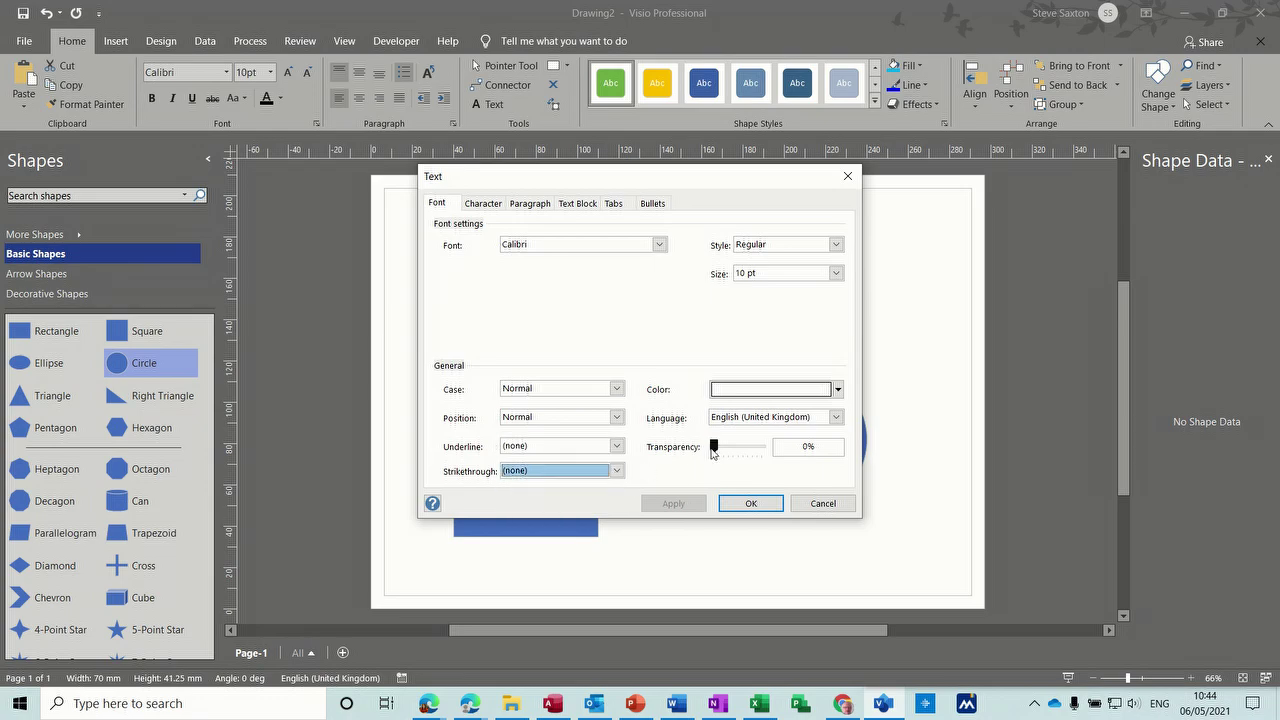
{"action": "left_click_drag", "start_coordinate": [715, 449], "coordinate": [742, 449]}
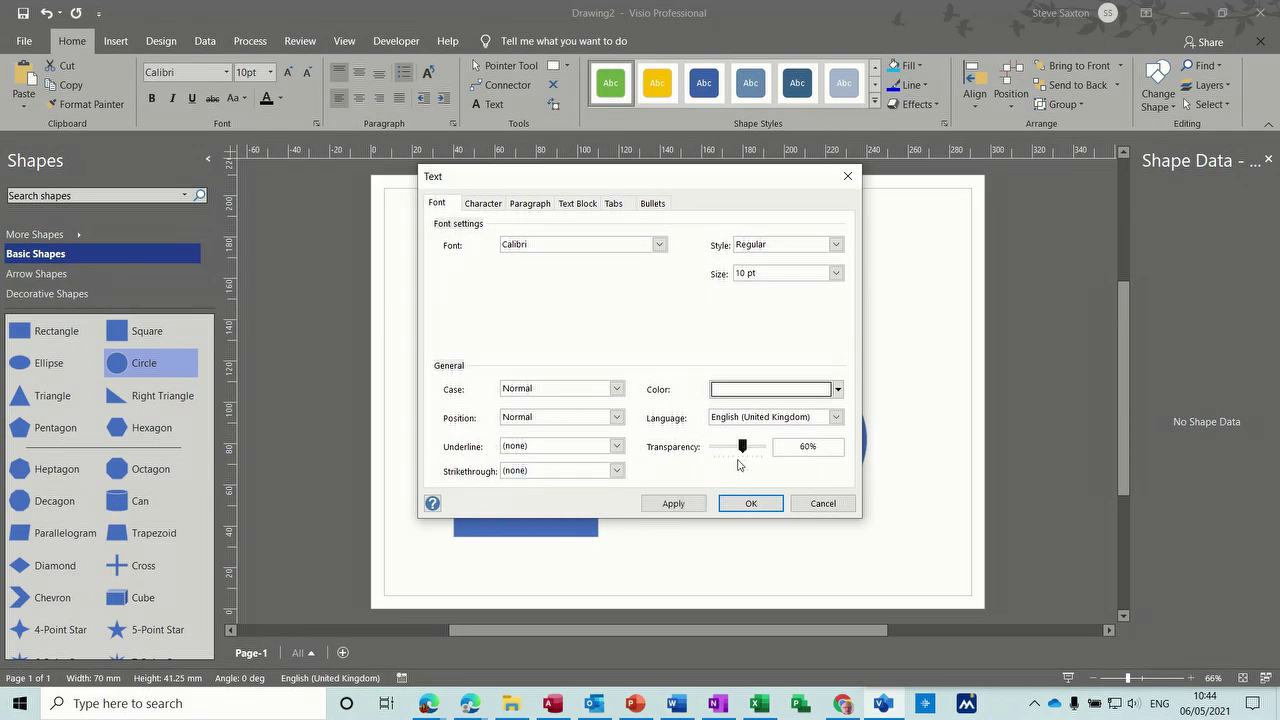
{"action": "left_click", "coordinate": [750, 503]}
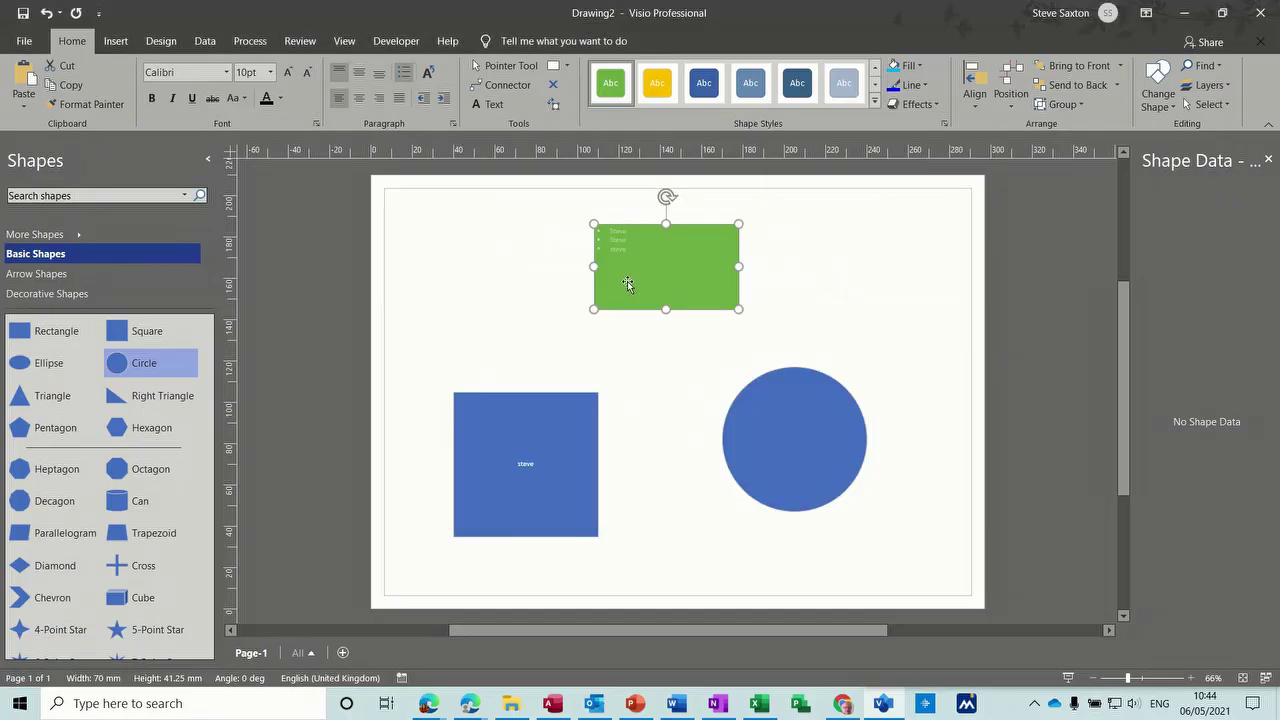
Step: Set the character spacing of the green rectangle's text to Expanded by 1.9 pt
{"action": "left_click", "coordinate": [316, 124]}
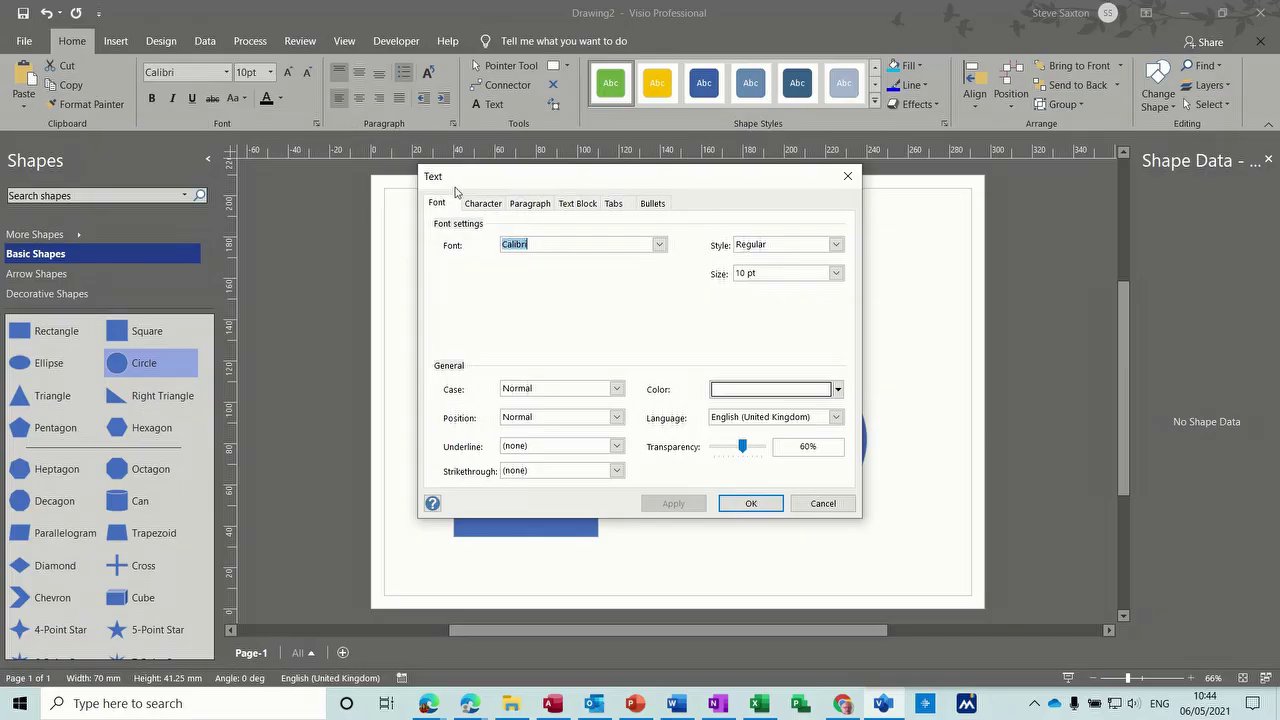
{"action": "left_click_drag", "start_coordinate": [476, 186], "coordinate": [446, 209]}
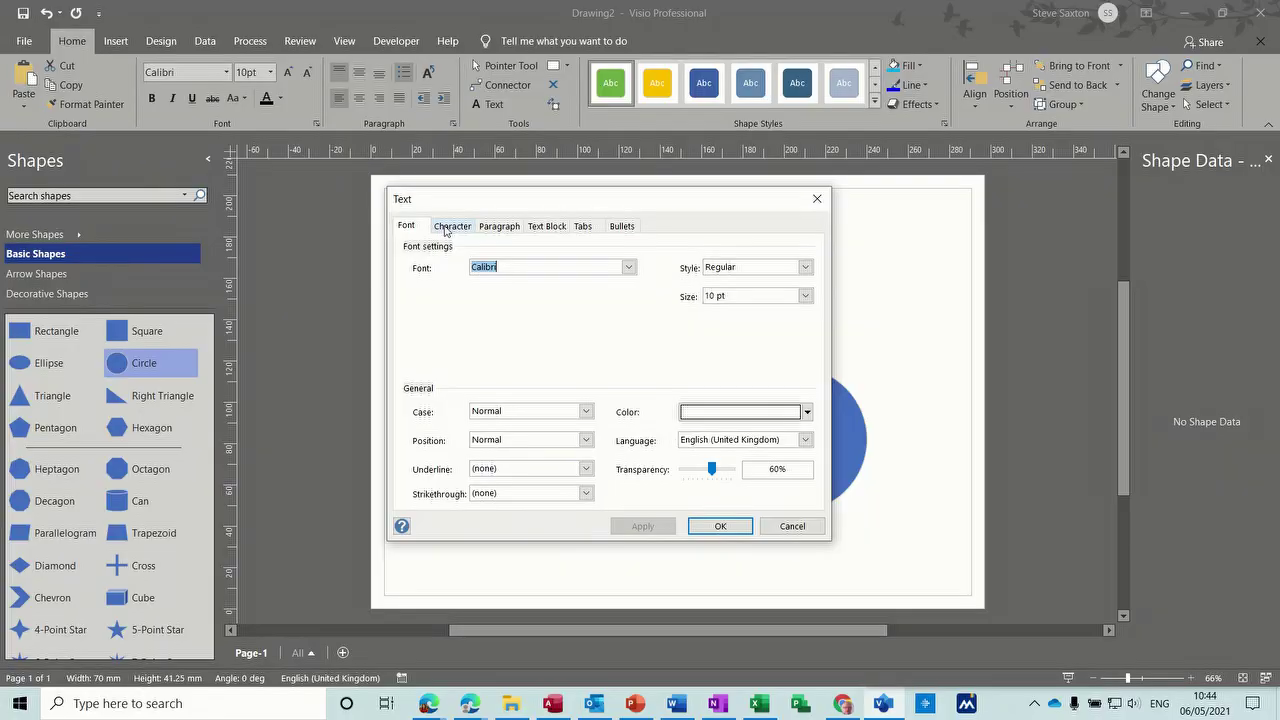
{"action": "left_click", "coordinate": [448, 226]}
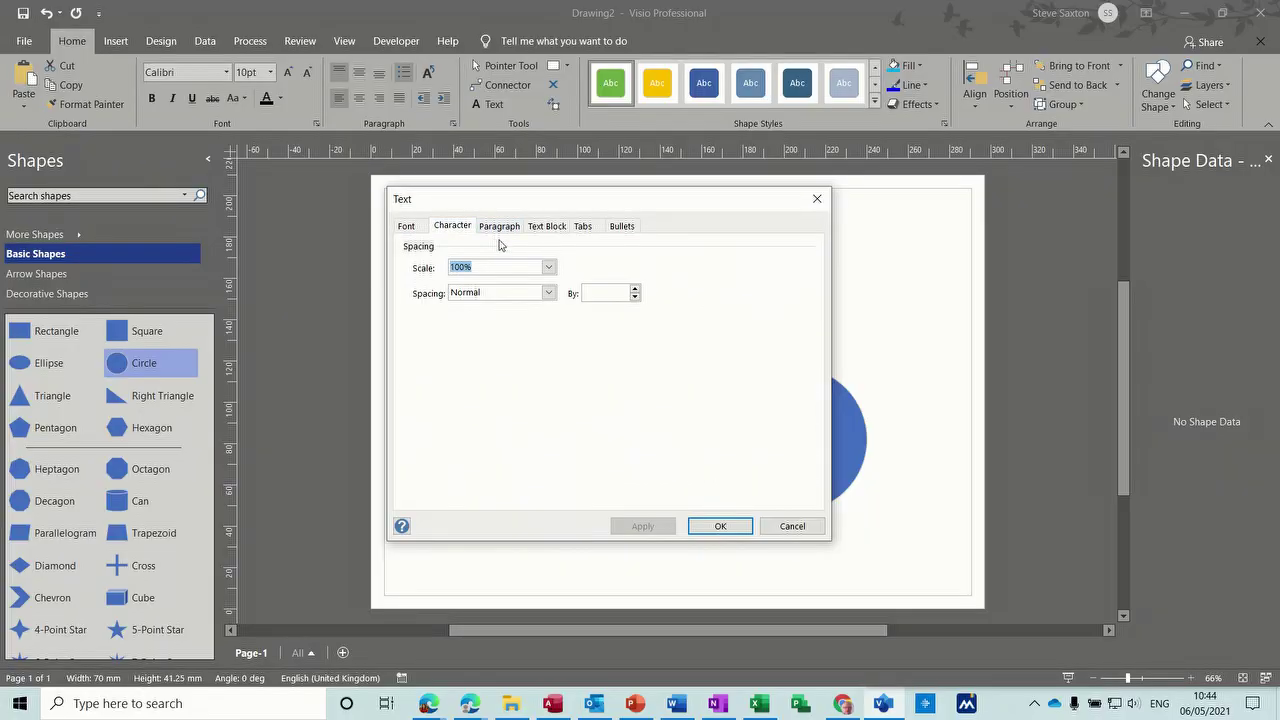
{"action": "left_click", "coordinate": [548, 293]}
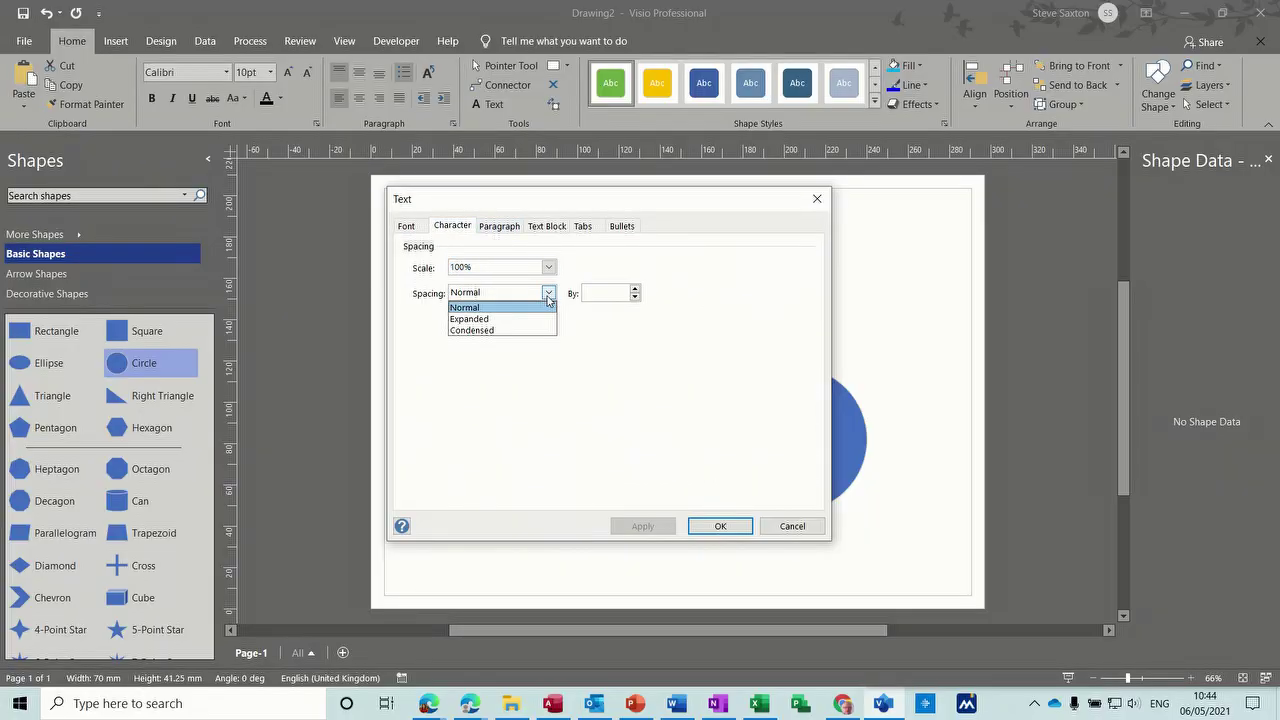
{"action": "left_click", "coordinate": [521, 319]}
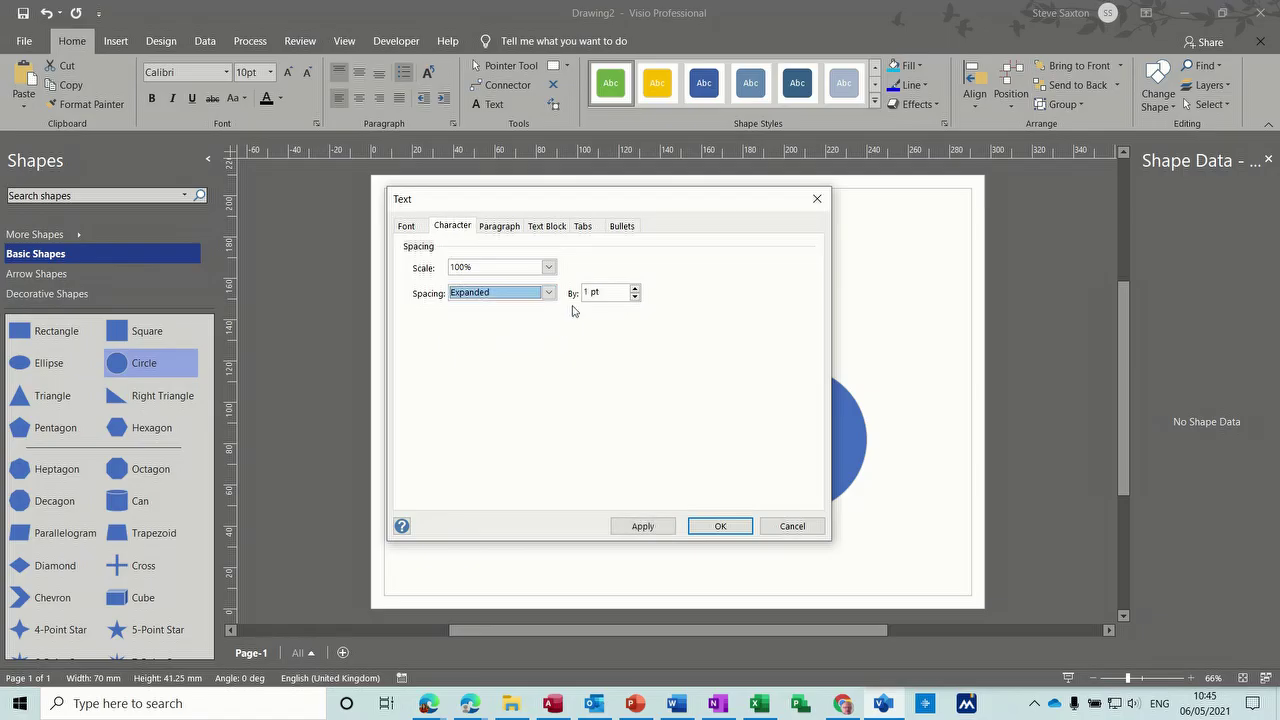
{"action": "left_click", "coordinate": [634, 290]}
{"action": "left_click", "coordinate": [634, 290]}
{"action": "left_click", "coordinate": [634, 290]}
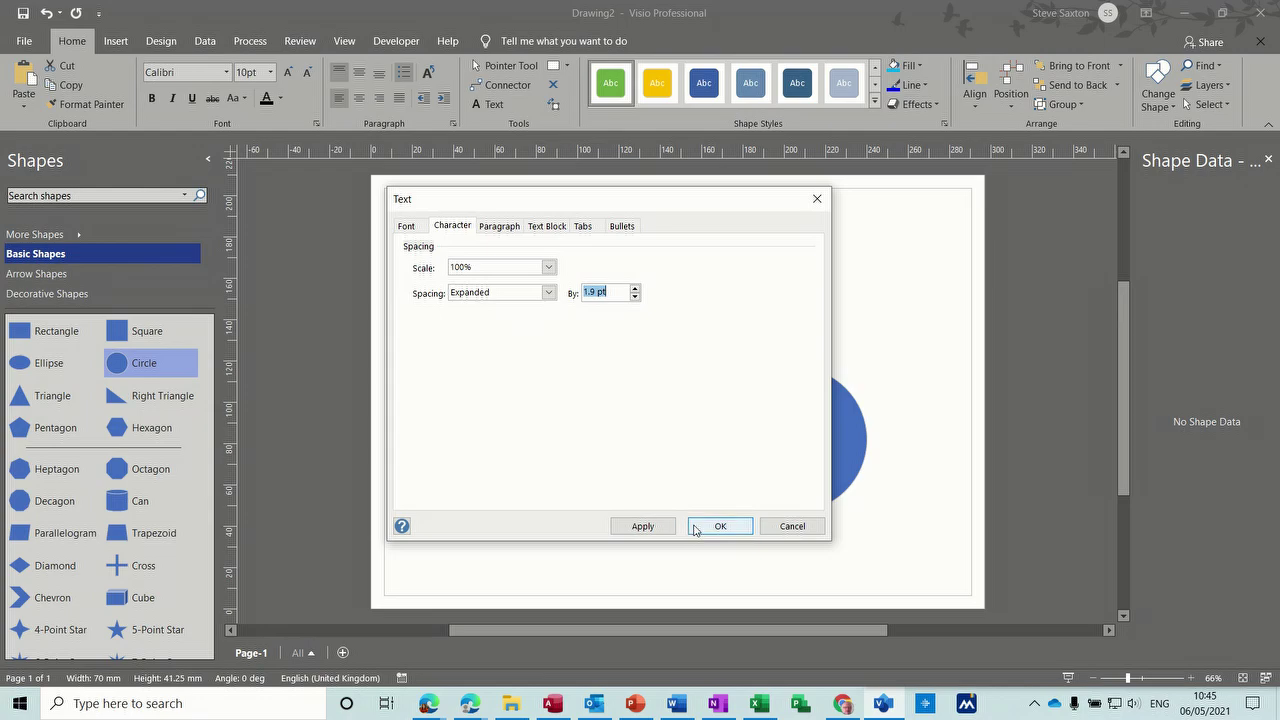
{"action": "left_click", "coordinate": [697, 530]}
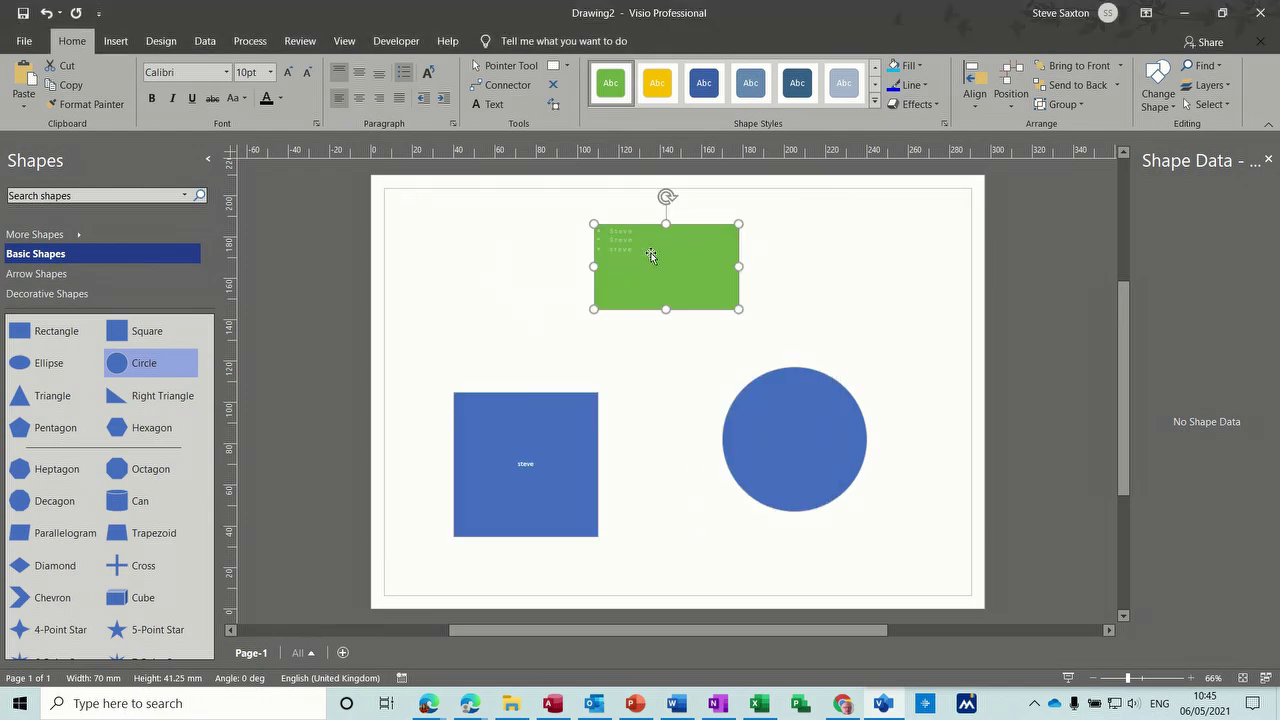
Step: Enlarge the green rectangle to about 117 by 69 mm and set its text transparency to 0%
{"action": "left_click_drag", "start_coordinate": [740, 308], "coordinate": [836, 366]}
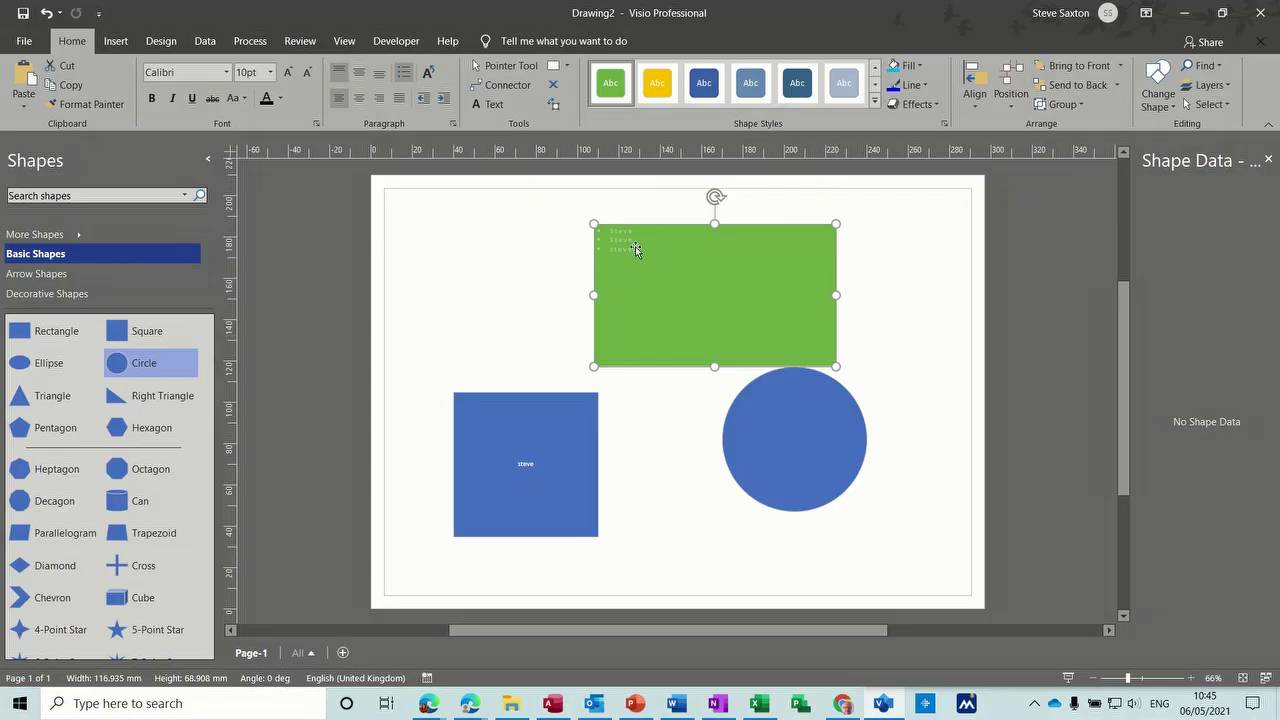
{"action": "left_click", "coordinate": [453, 122]}
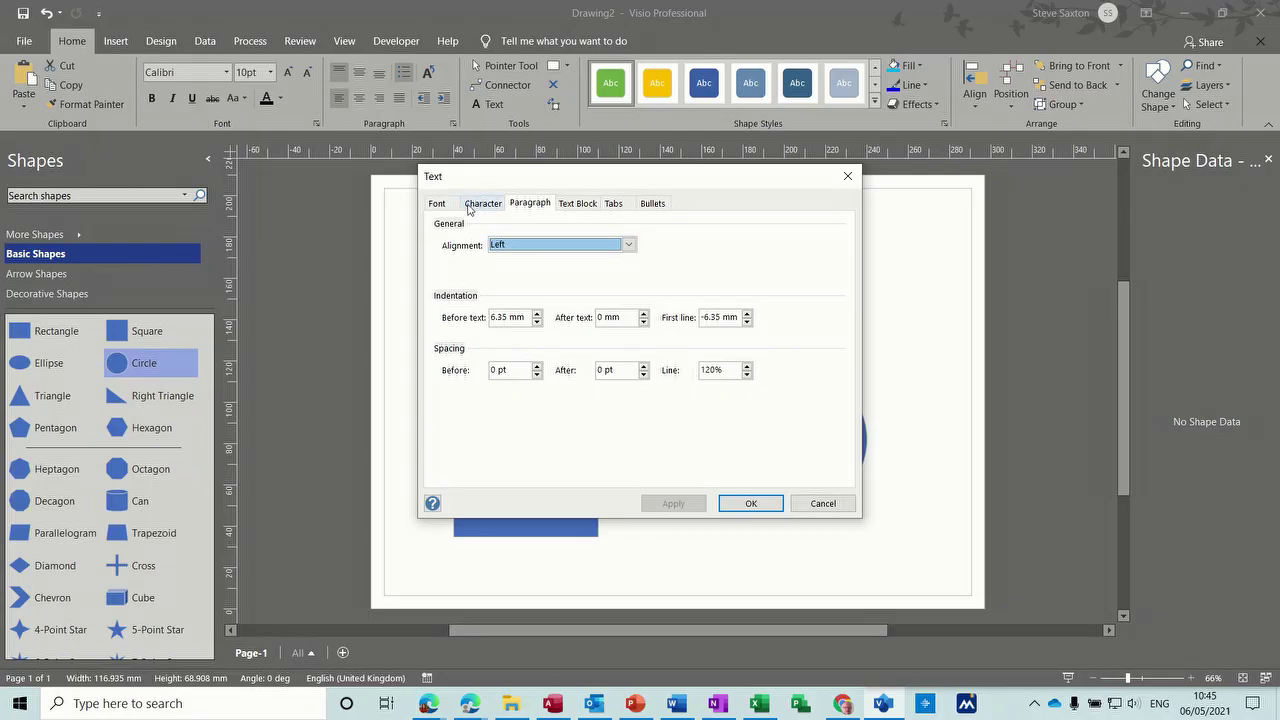
{"action": "left_click", "coordinate": [440, 205]}
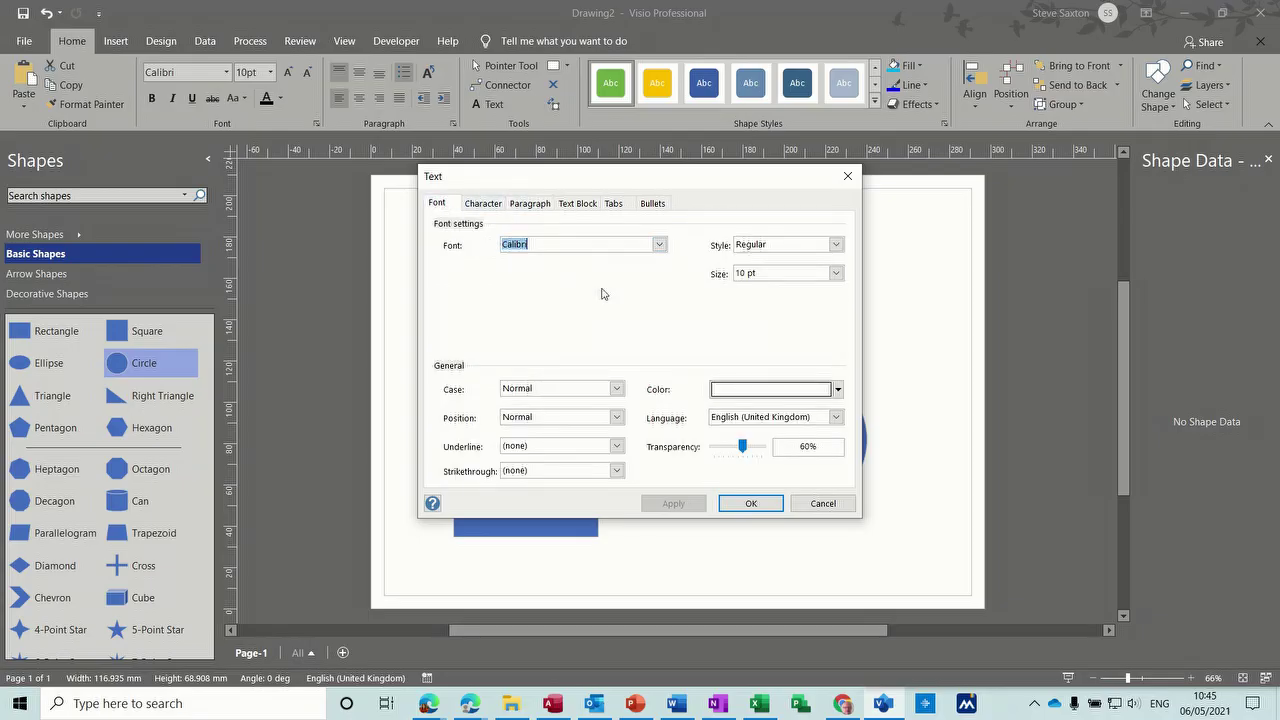
{"action": "left_click_drag", "start_coordinate": [743, 446], "coordinate": [706, 448]}
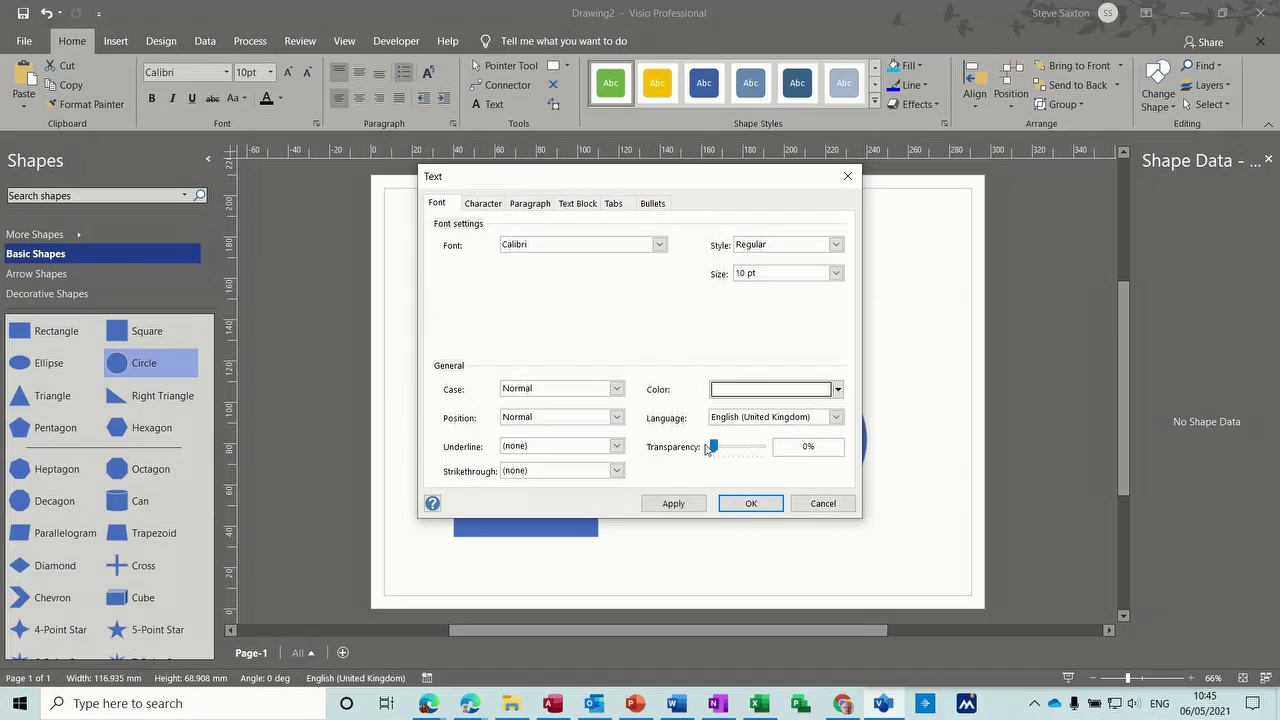
{"action": "left_click", "coordinate": [744, 503]}
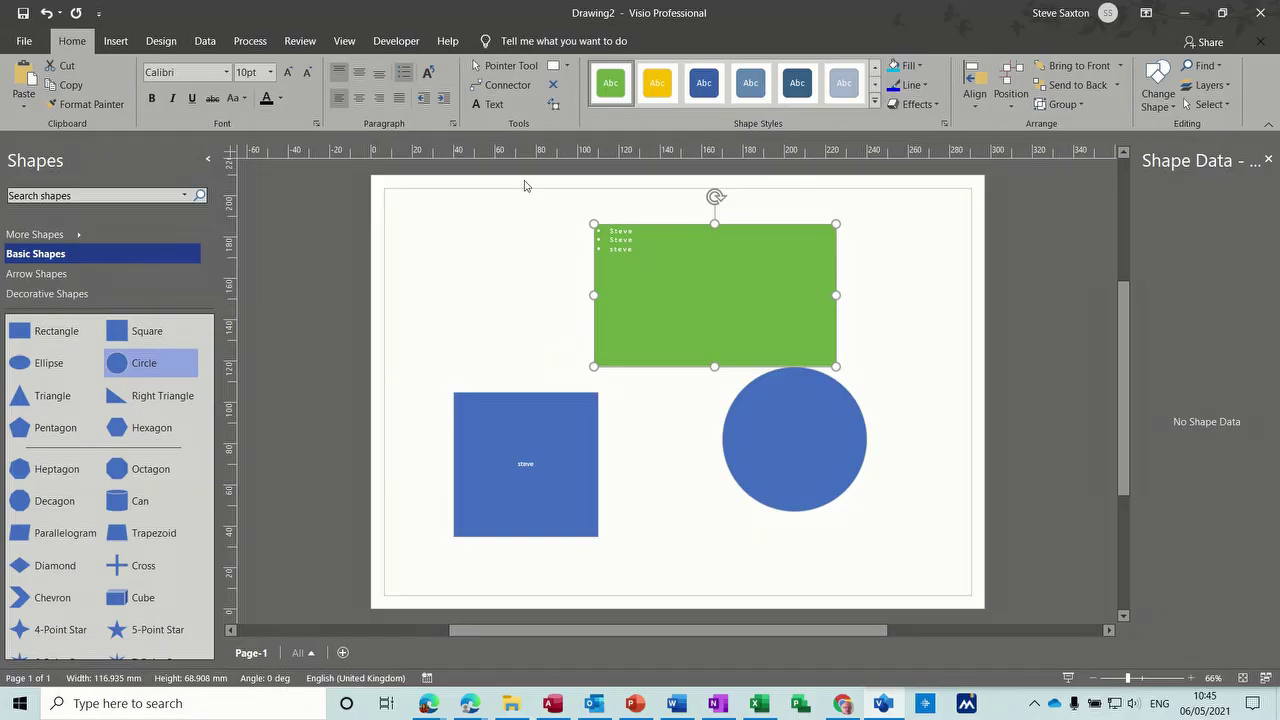
Step: Set the character scale of the green rectangle's text to 200%
{"action": "left_click", "coordinate": [454, 124]}
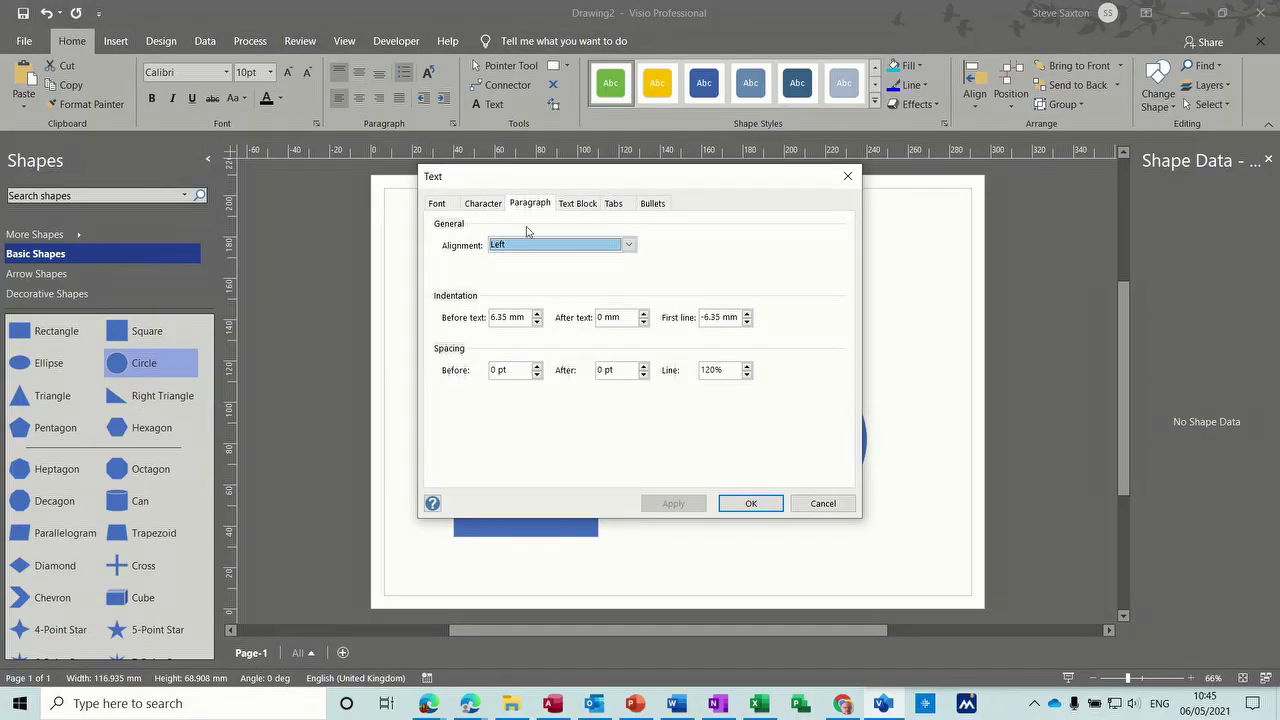
{"action": "left_click", "coordinate": [490, 207]}
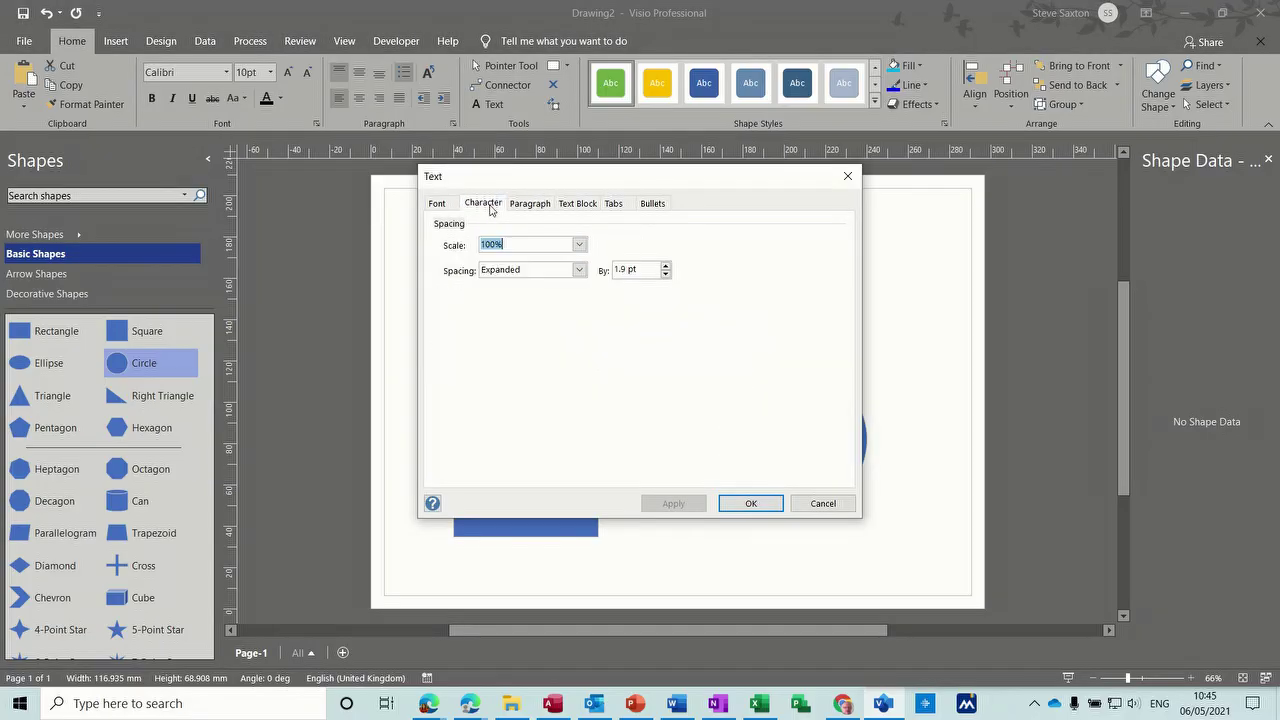
{"action": "left_click", "coordinate": [580, 245]}
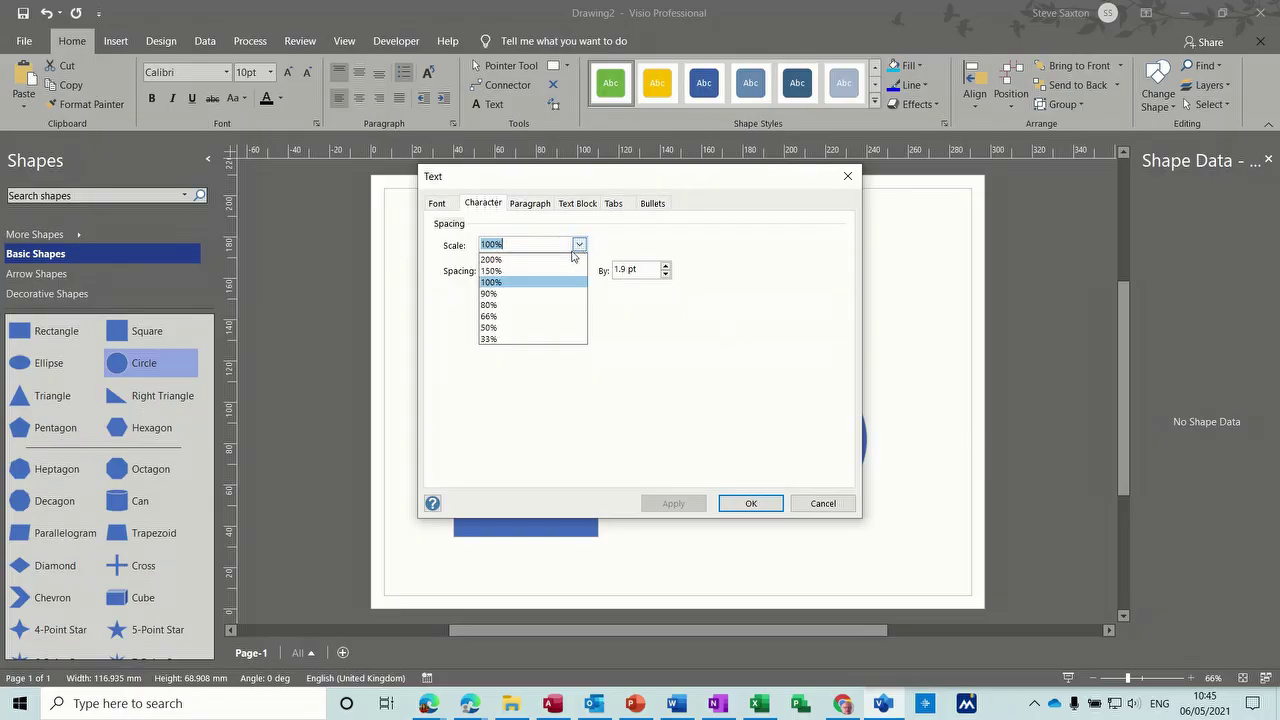
{"action": "left_click", "coordinate": [566, 260]}
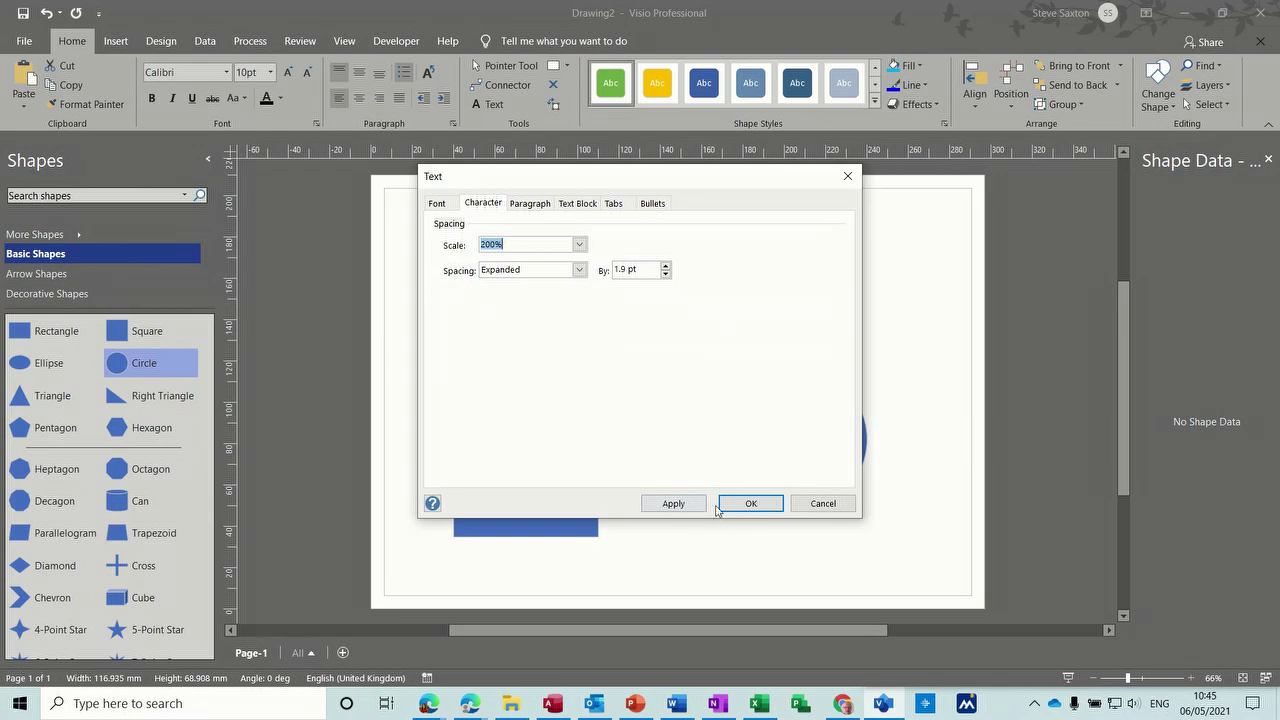
{"action": "left_click", "coordinate": [745, 506]}
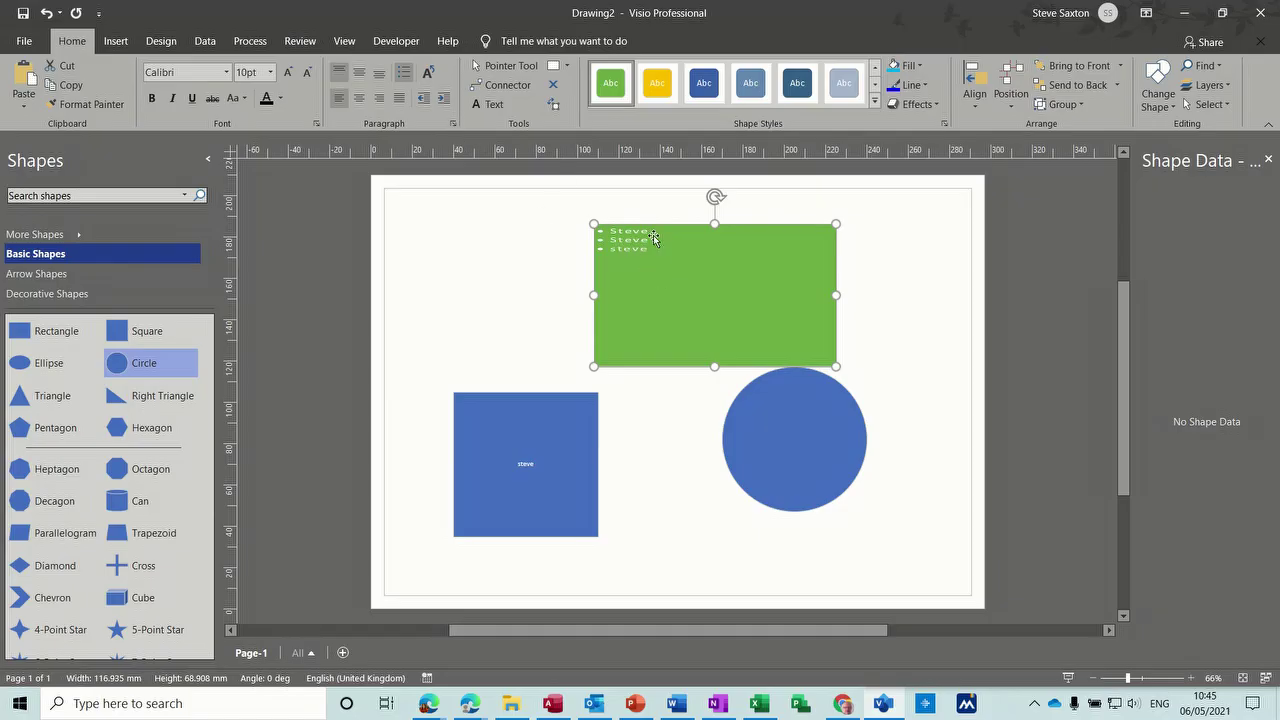
Step: Try middle and bottom vertical alignment for the green rectangle's text, ending with it aligned to the top
{"action": "left_click", "coordinate": [453, 123]}
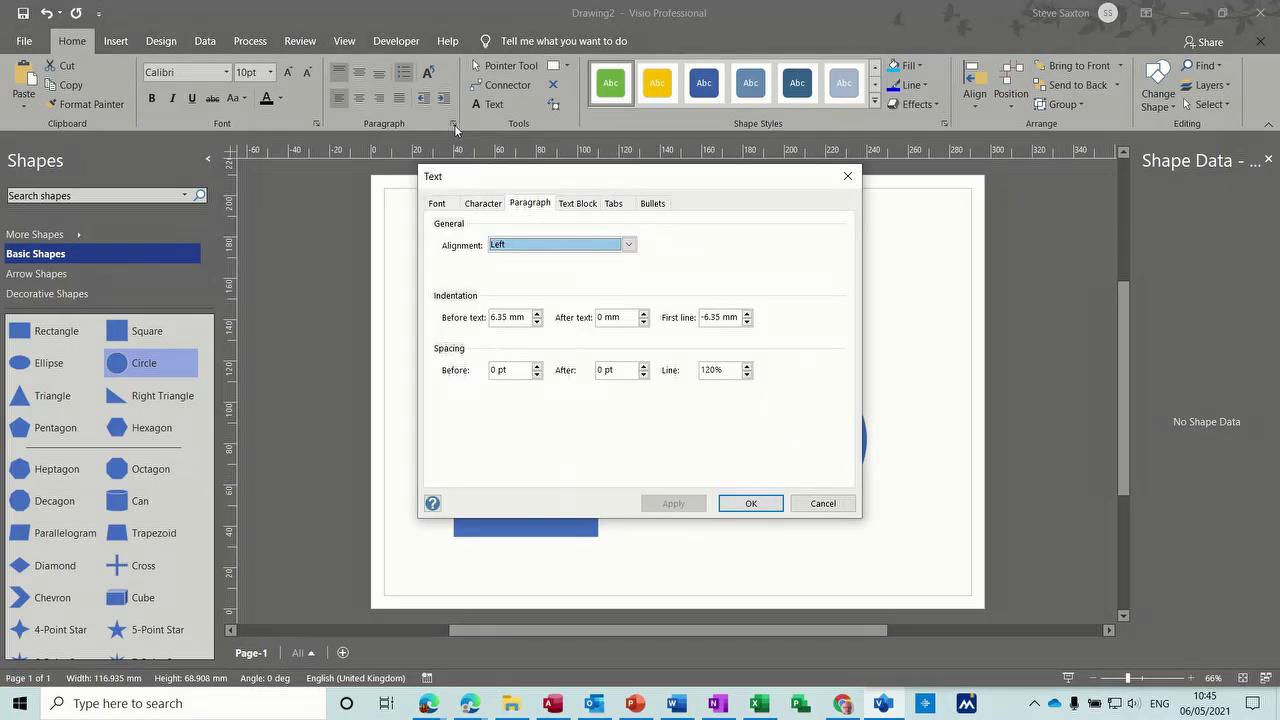
{"action": "left_click", "coordinate": [578, 205]}
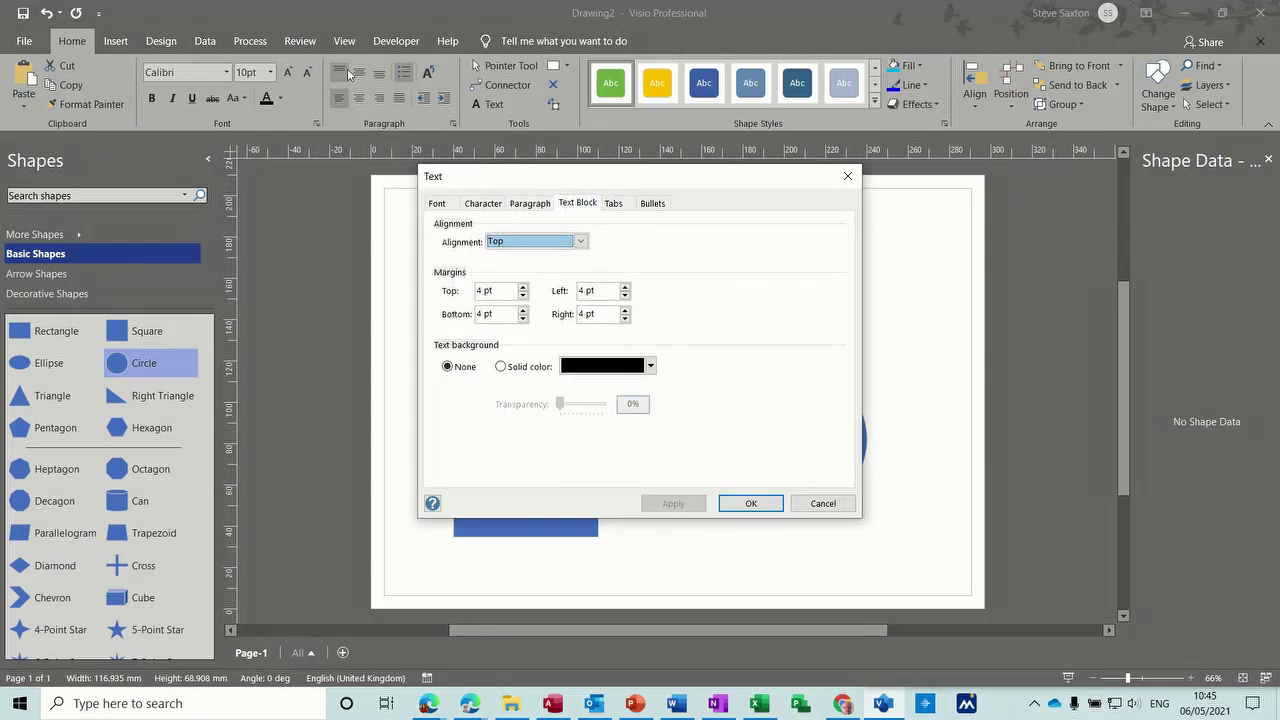
{"action": "left_click", "coordinate": [577, 240]}
{"action": "left_click", "coordinate": [557, 268]}
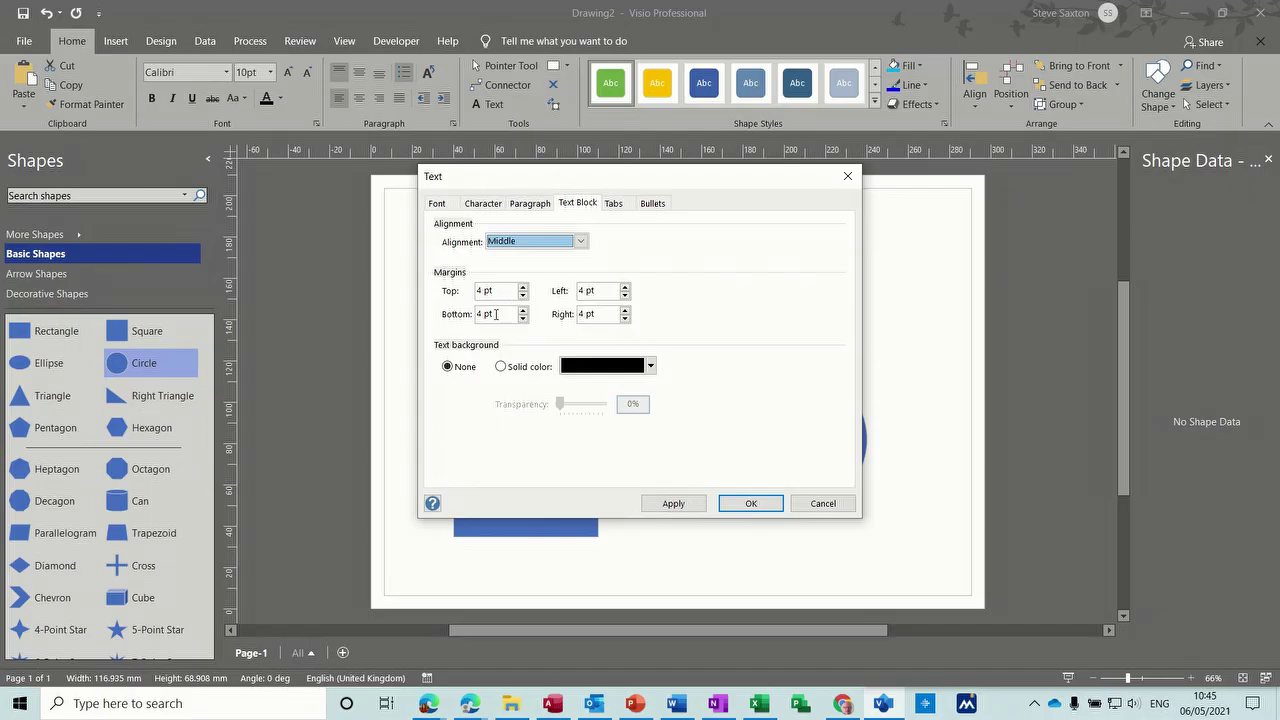
{"action": "left_click", "coordinate": [748, 503]}
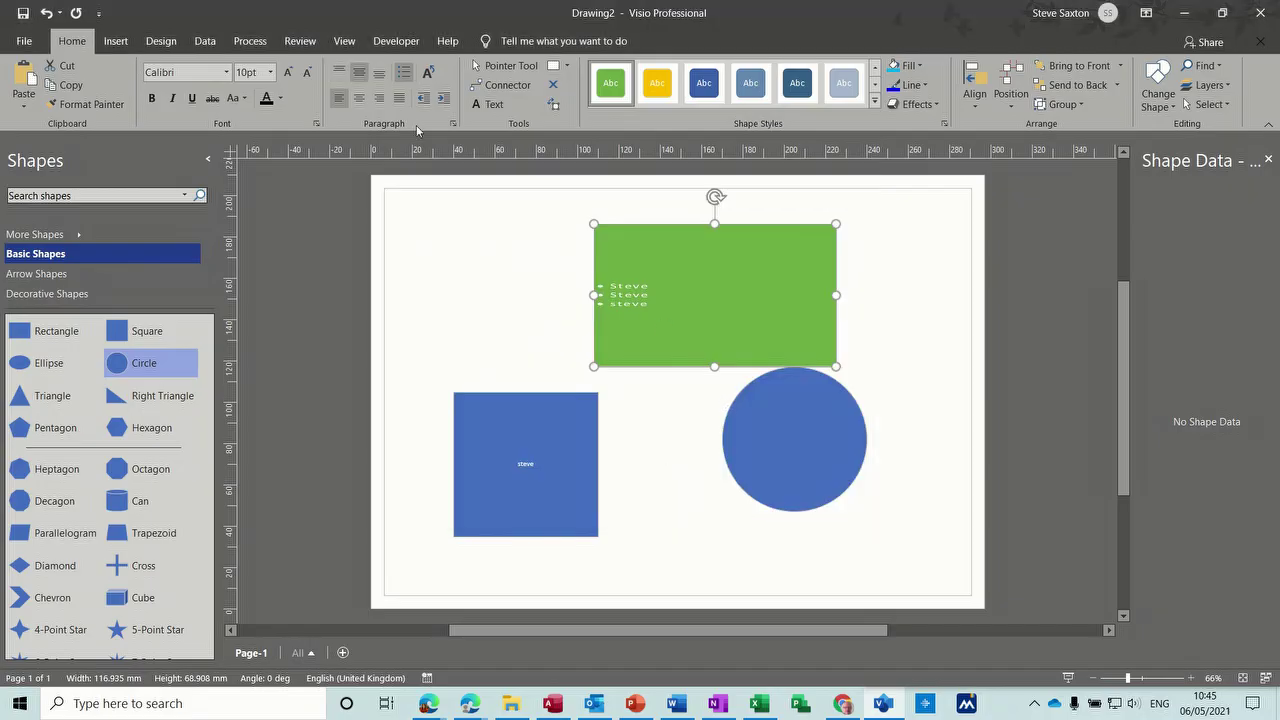
{"action": "left_click", "coordinate": [379, 74]}
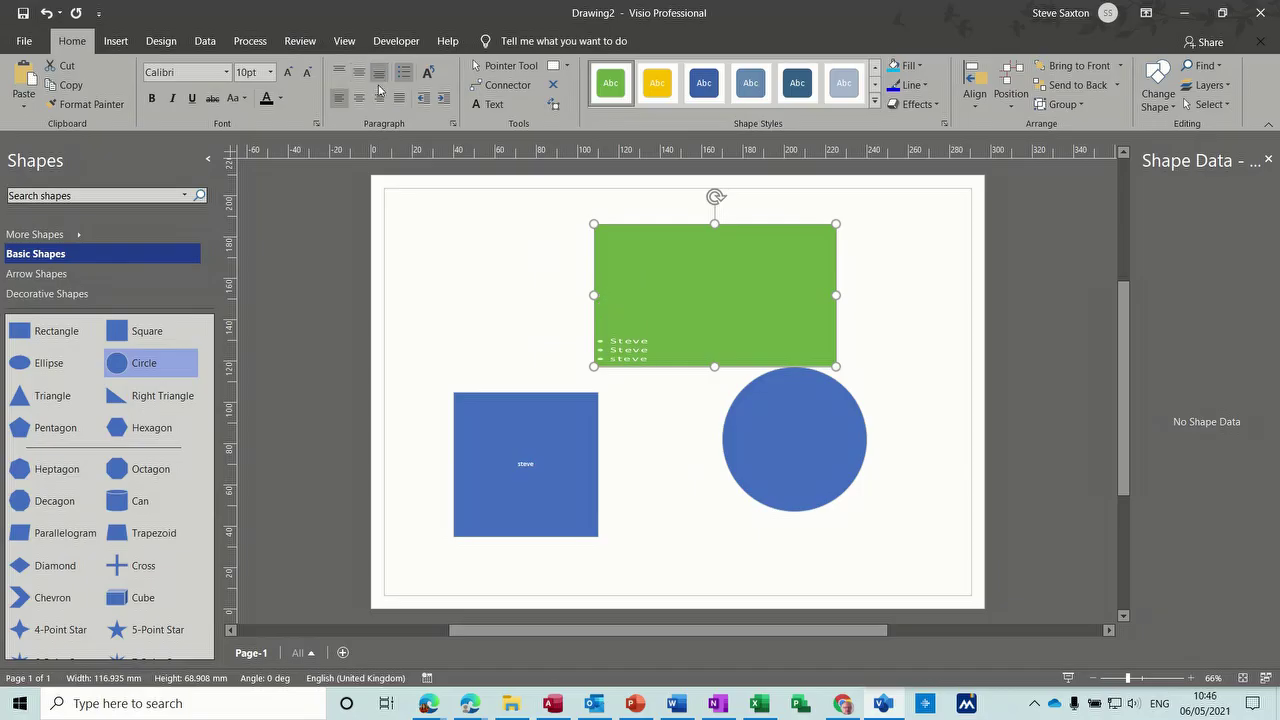
{"action": "left_click", "coordinate": [339, 73]}
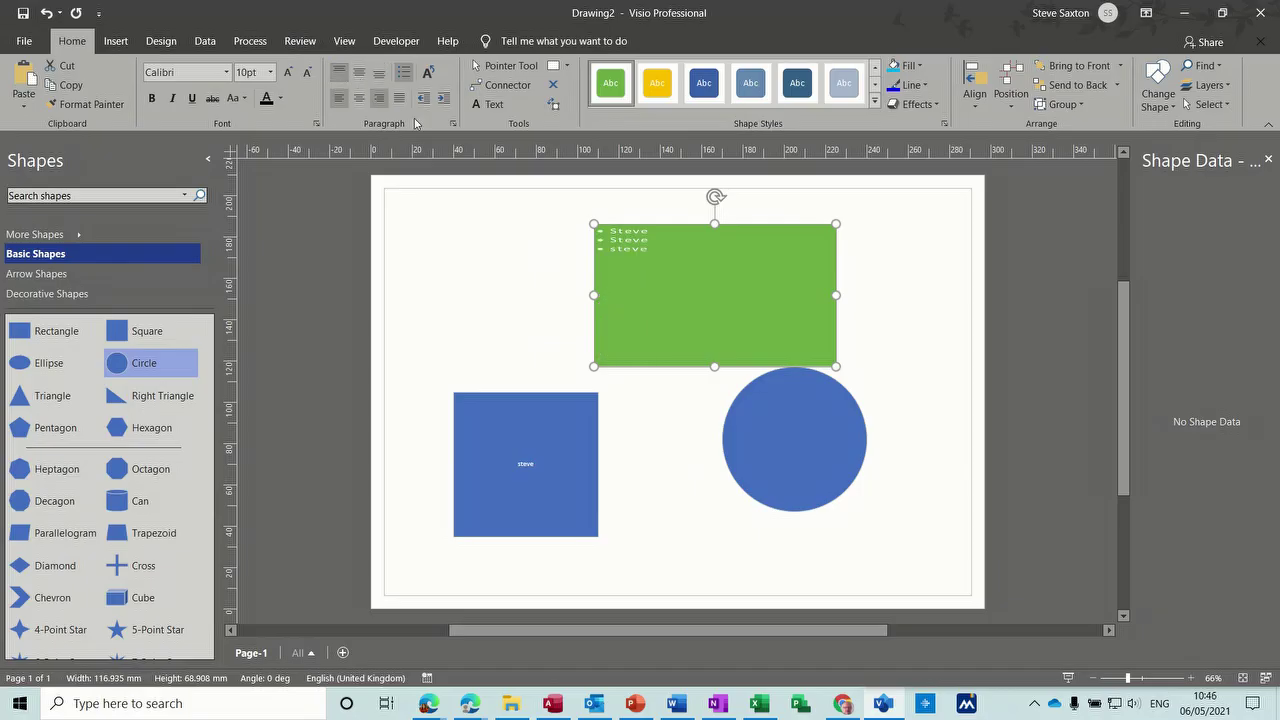
Step: Move the green rectangle's text block up and to the left, outside the shape, and colour the text black
{"action": "left_click", "coordinate": [556, 106]}
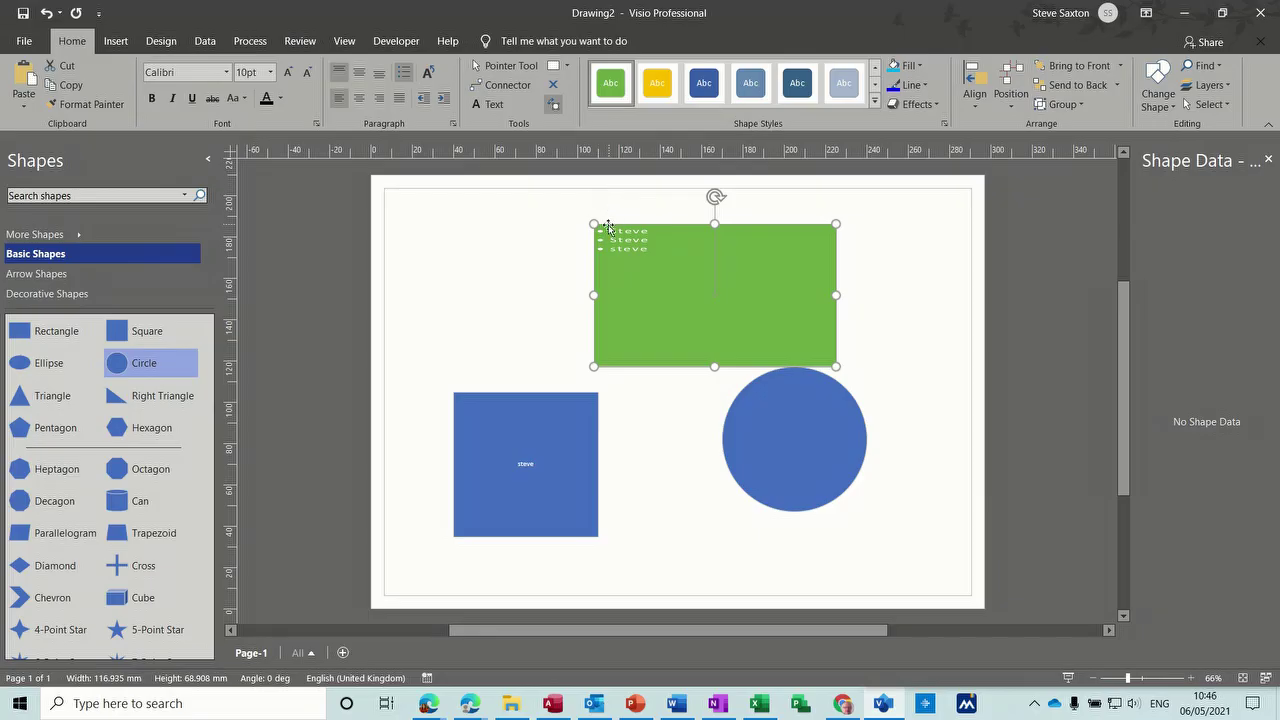
{"action": "left_click_drag", "start_coordinate": [614, 243], "coordinate": [558, 214]}
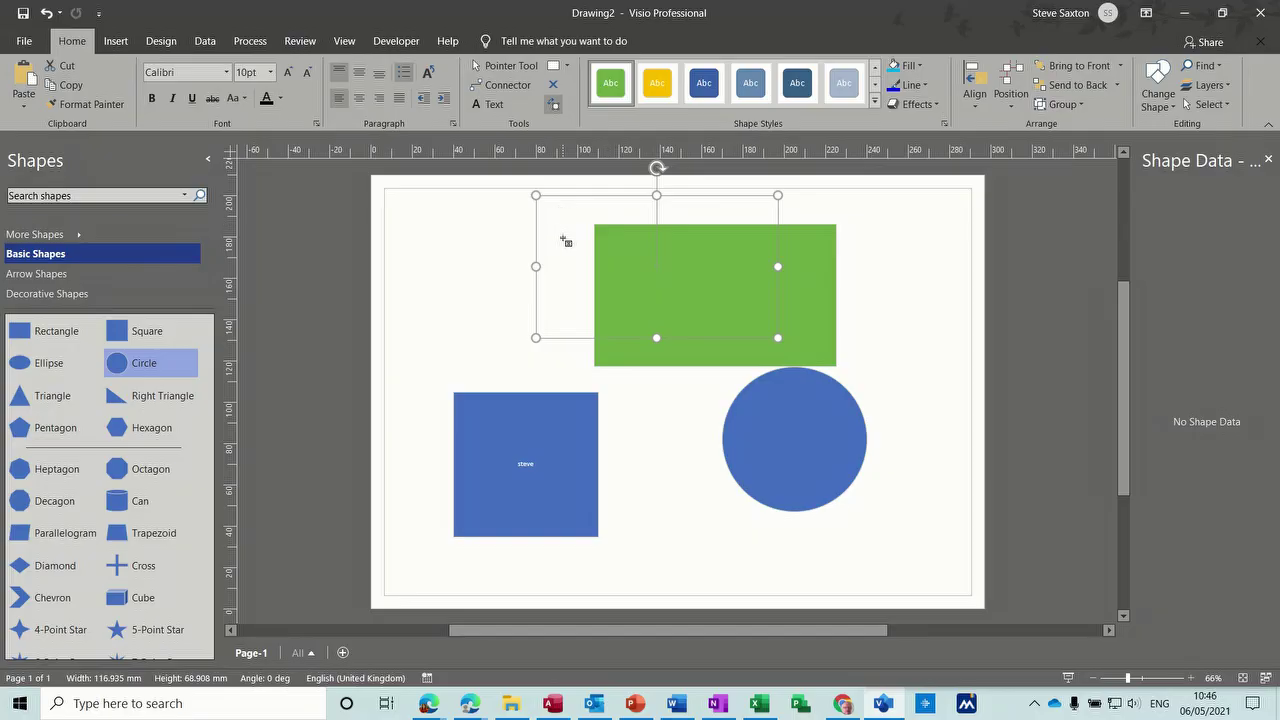
{"action": "left_click", "coordinate": [266, 100]}
{"action": "left_click", "coordinate": [508, 70]}
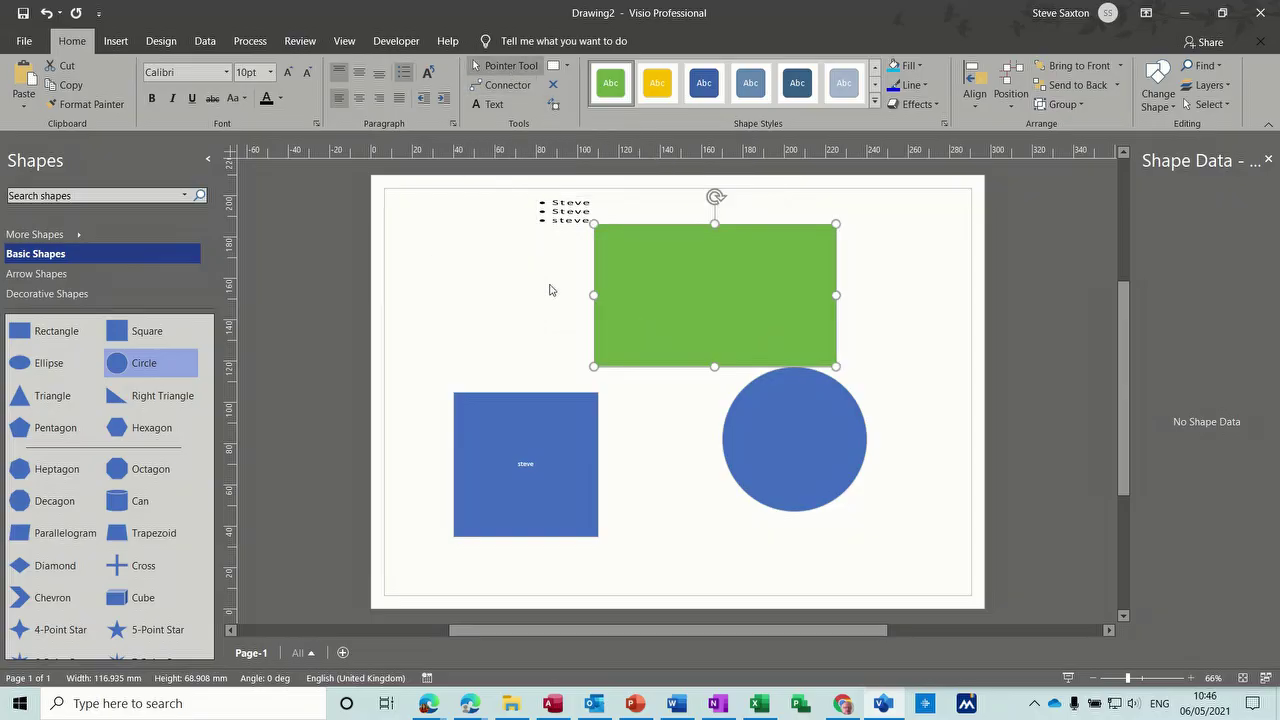
Step: Move the green rectangle to the left with its text and shift the blue square right and slightly down
{"action": "left_click_drag", "start_coordinate": [770, 292], "coordinate": [657, 295]}
{"action": "left_click_drag", "start_coordinate": [541, 457], "coordinate": [612, 486]}
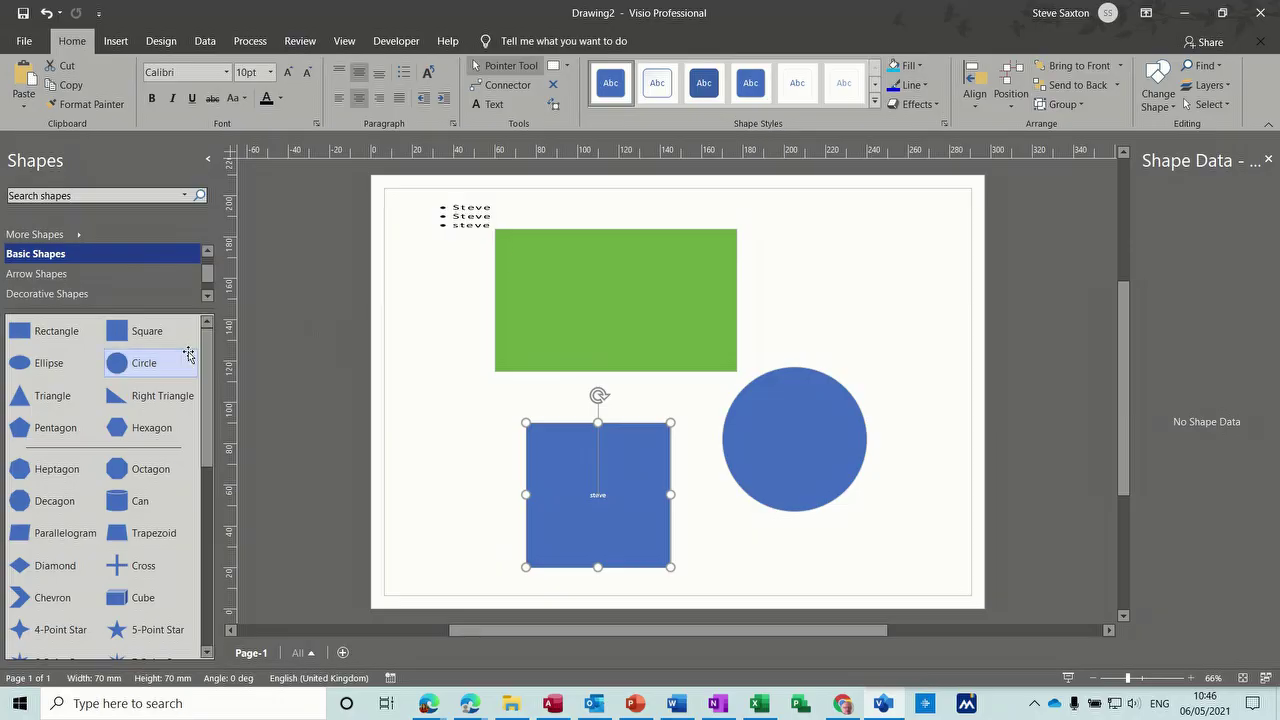
Step: Place a new rectangle over the green one, delete it, and shift the green rectangle slightly left
{"action": "left_click_drag", "start_coordinate": [41, 338], "coordinate": [764, 395]}
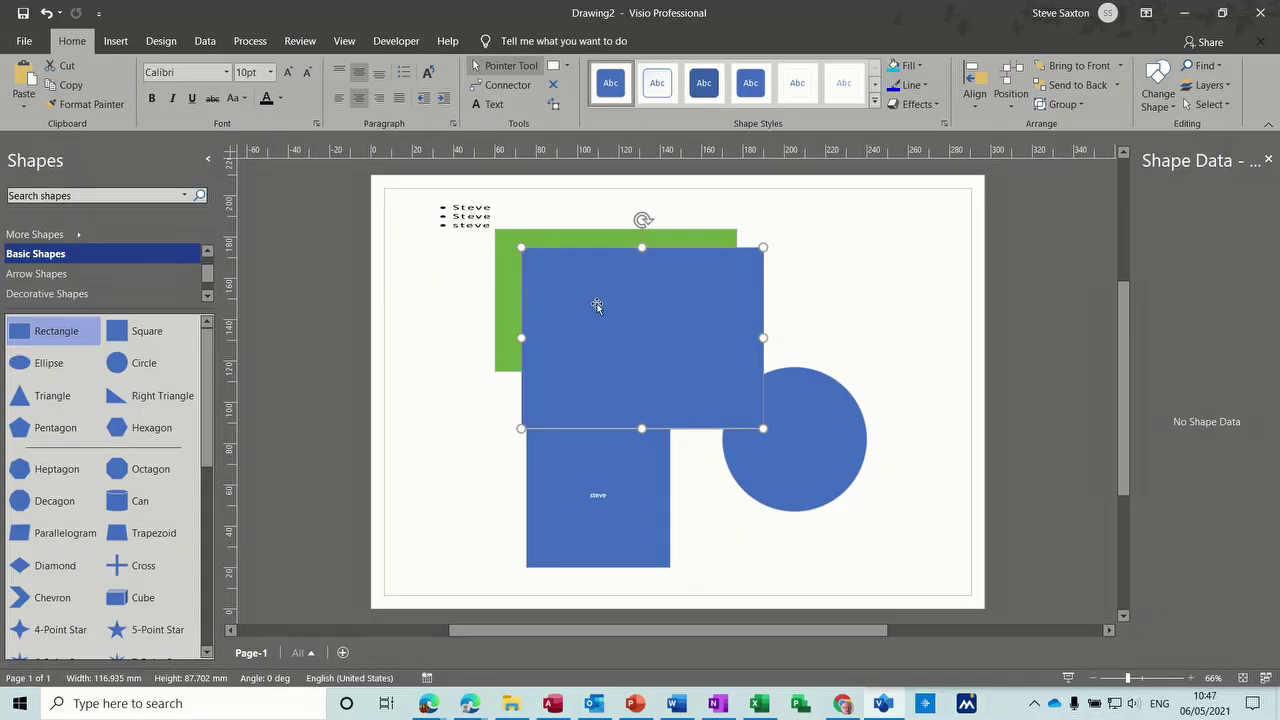
{"action": "key", "text": "Delete"}
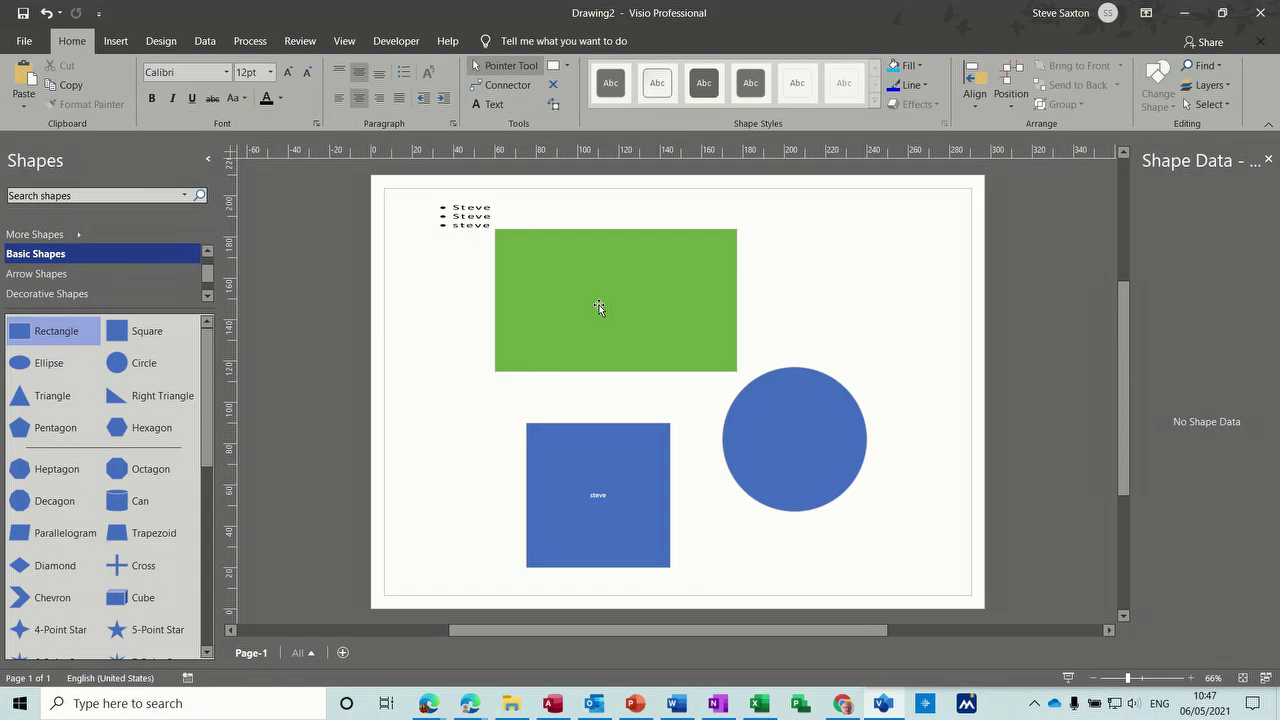
{"action": "left_click_drag", "start_coordinate": [598, 307], "coordinate": [581, 309]}
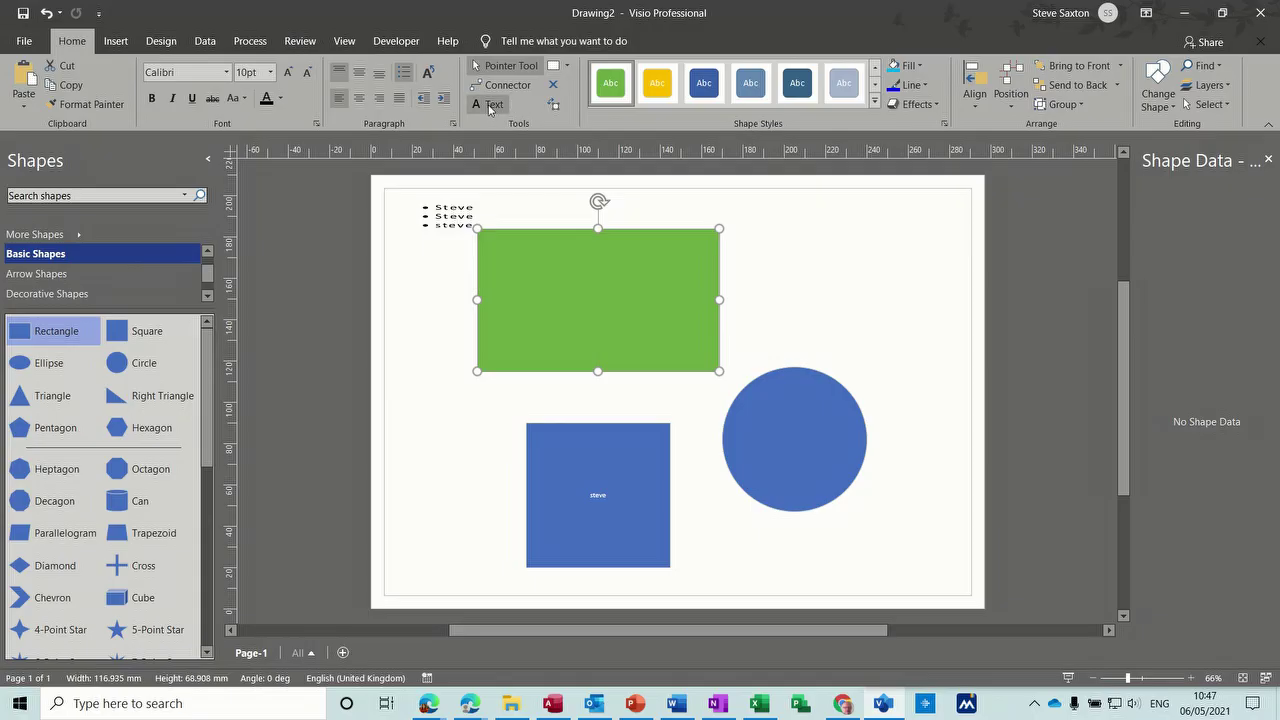
Step: Add a separate text box about 48.5 by 10 mm containing the same lowercase first name, positioned just above and right of the green rectangle
{"action": "left_click", "coordinate": [490, 104]}
{"action": "left_click", "coordinate": [450, 215]}
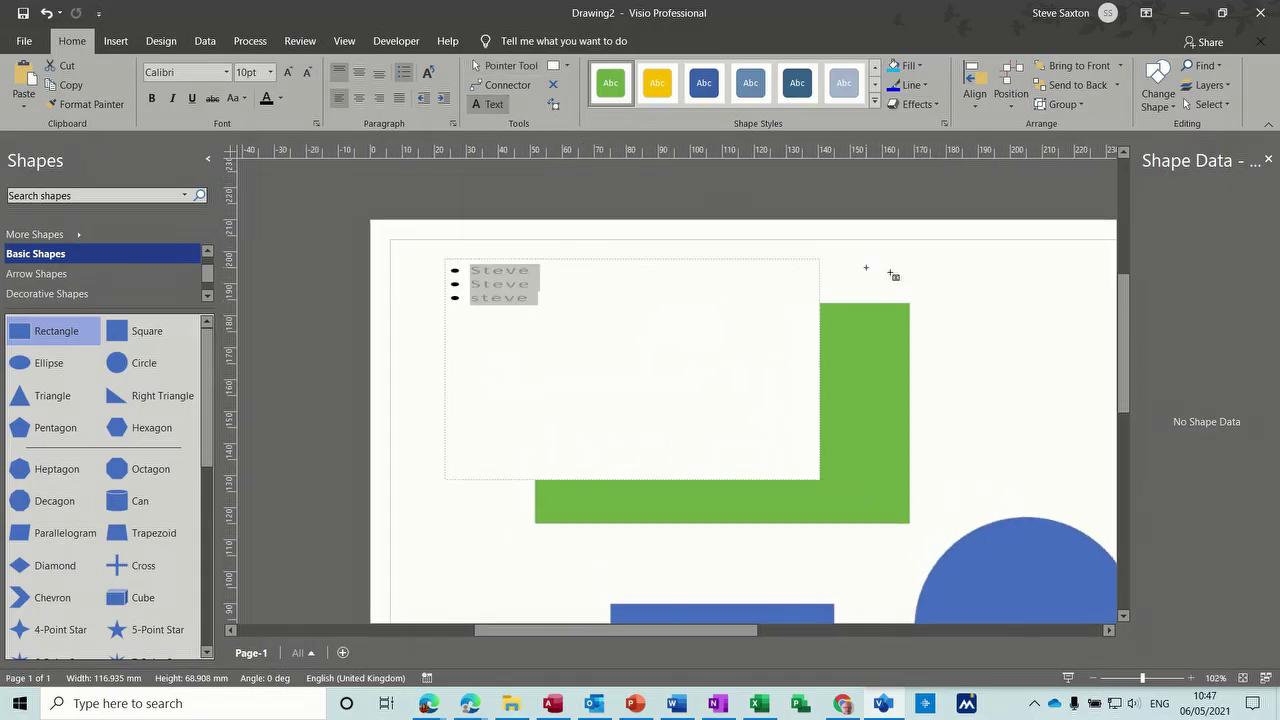
{"action": "left_click_drag", "start_coordinate": [930, 267], "coordinate": [1084, 297]}
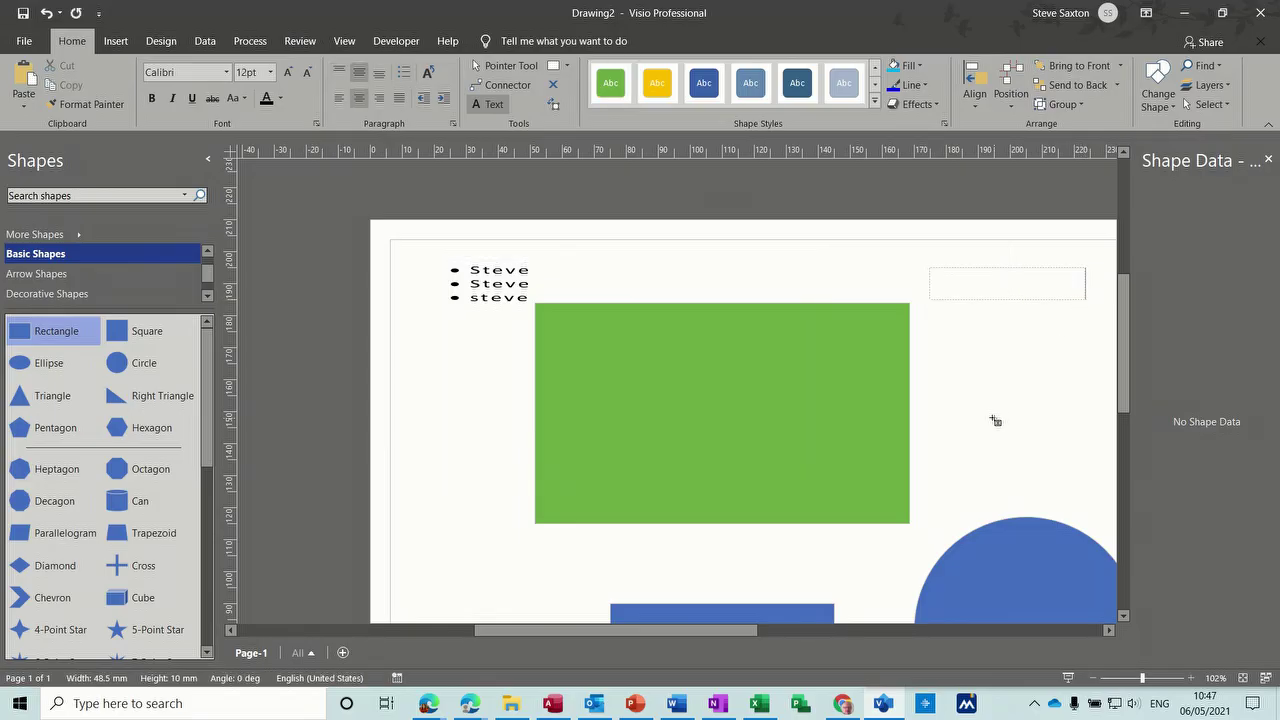
{"action": "type", "text": "steve"}
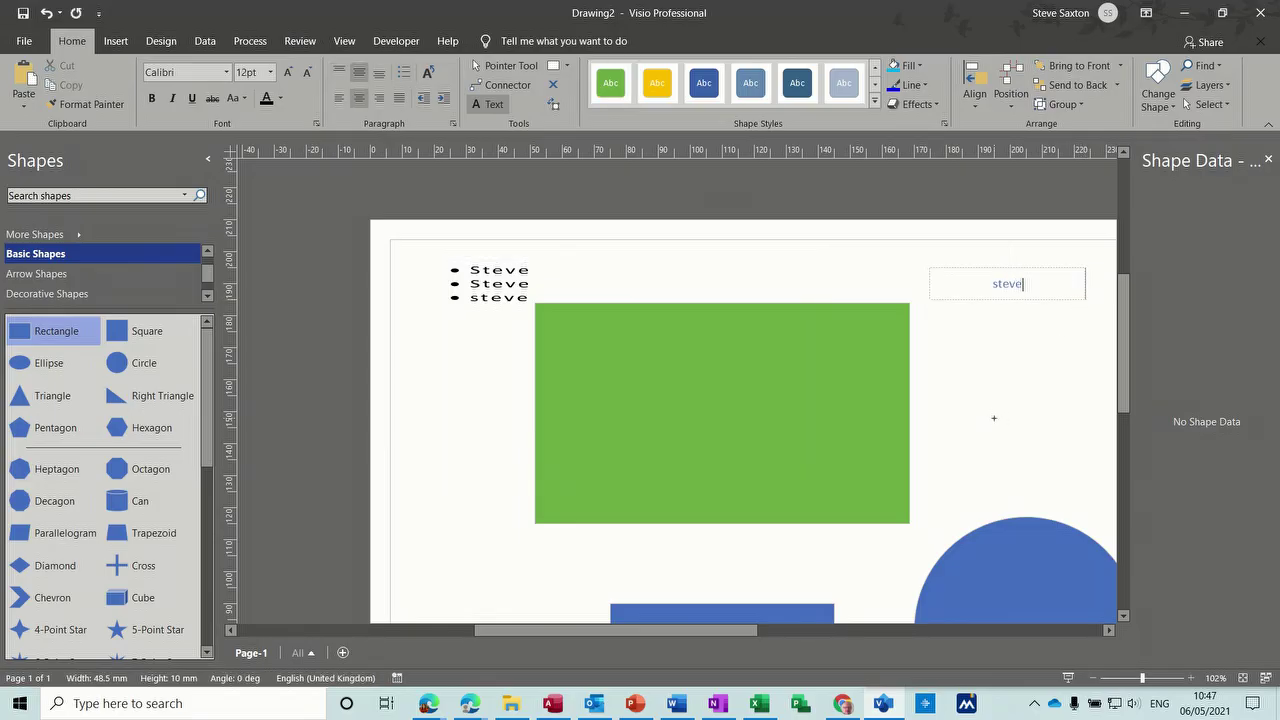
{"action": "left_click", "coordinate": [505, 67]}
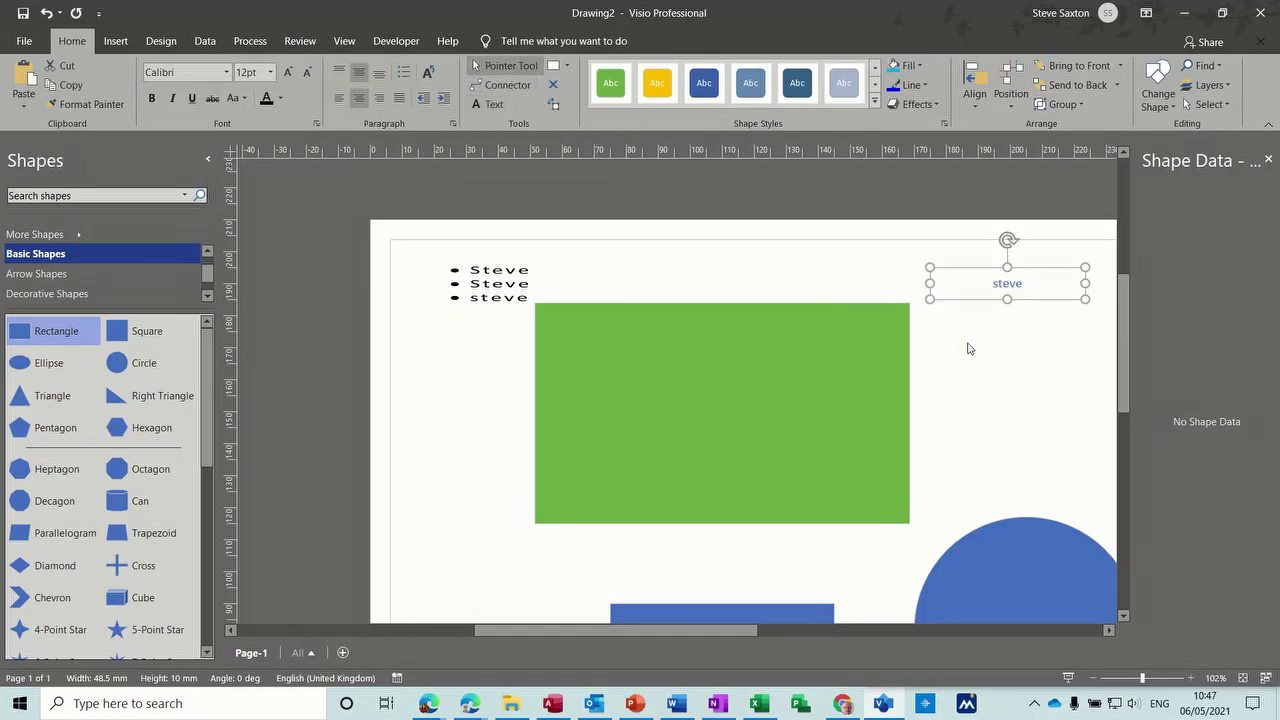
{"action": "left_click_drag", "start_coordinate": [969, 304], "coordinate": [940, 297]}
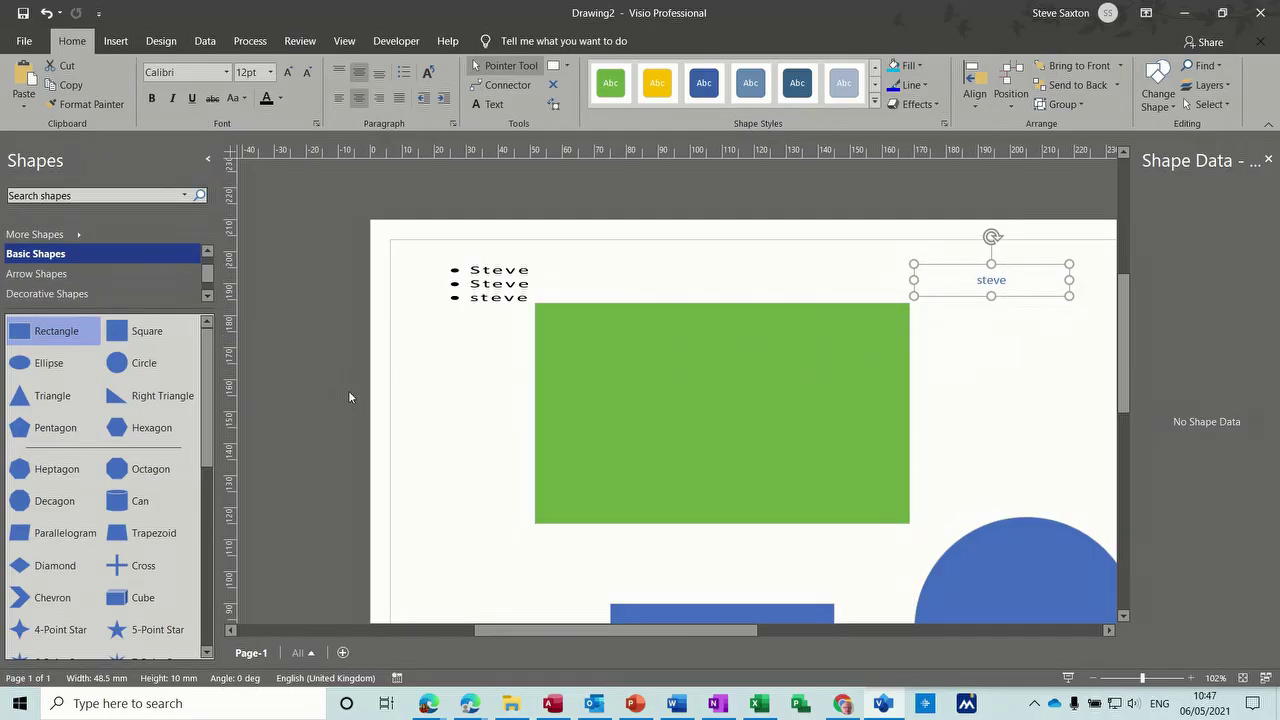
Step: Delete the green rectangle with its bulleted text and move the separate text box to the upper-left area of the page
{"action": "left_click", "coordinate": [558, 362]}
{"action": "key", "text": "Delete"}
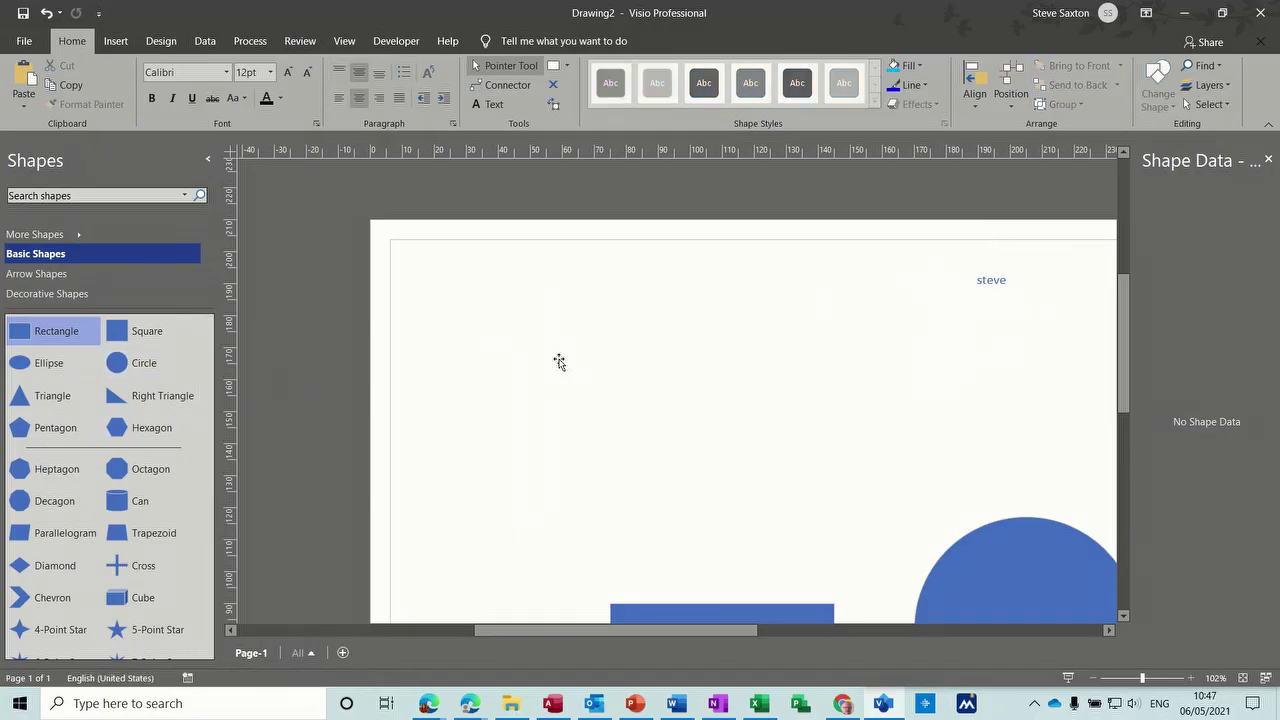
{"action": "left_click_drag", "start_coordinate": [979, 278], "coordinate": [613, 288]}
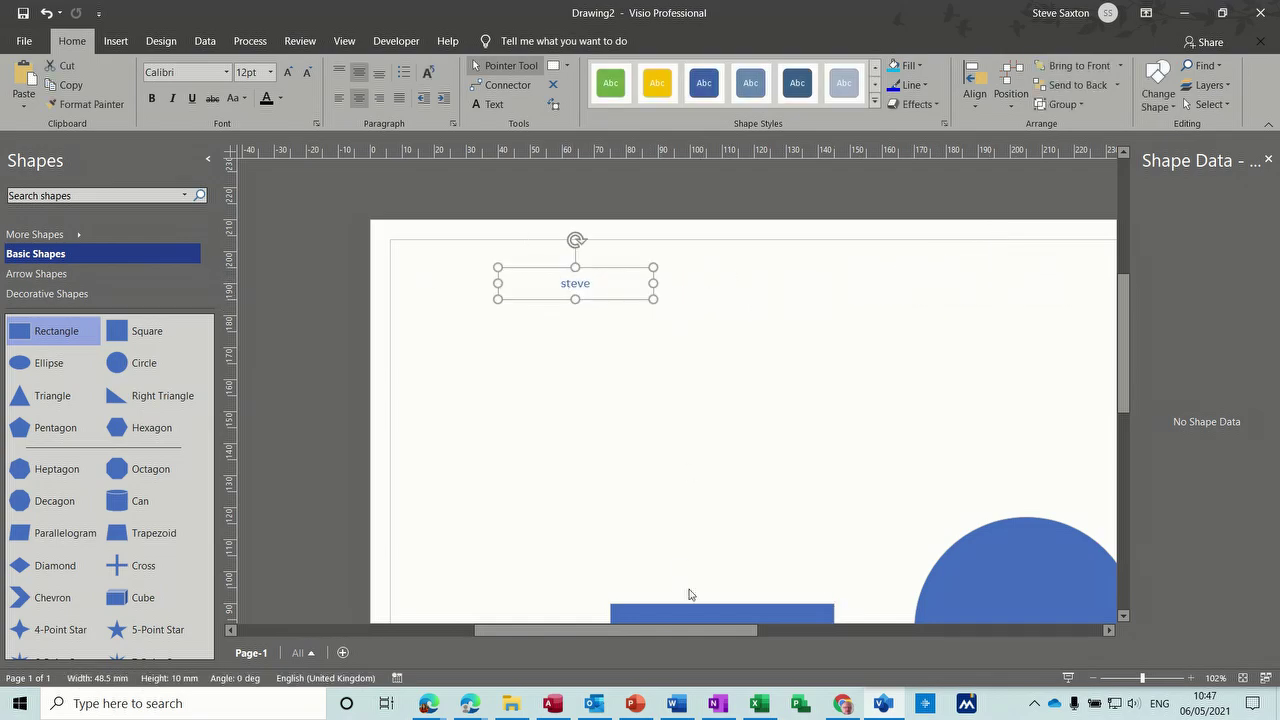
Step: Move the blue square up beneath the text box, colour the text box's text black, and position it above the square
{"action": "left_click_drag", "start_coordinate": [689, 609], "coordinate": [561, 376]}
{"action": "left_click_drag", "start_coordinate": [584, 290], "coordinate": [597, 423]}
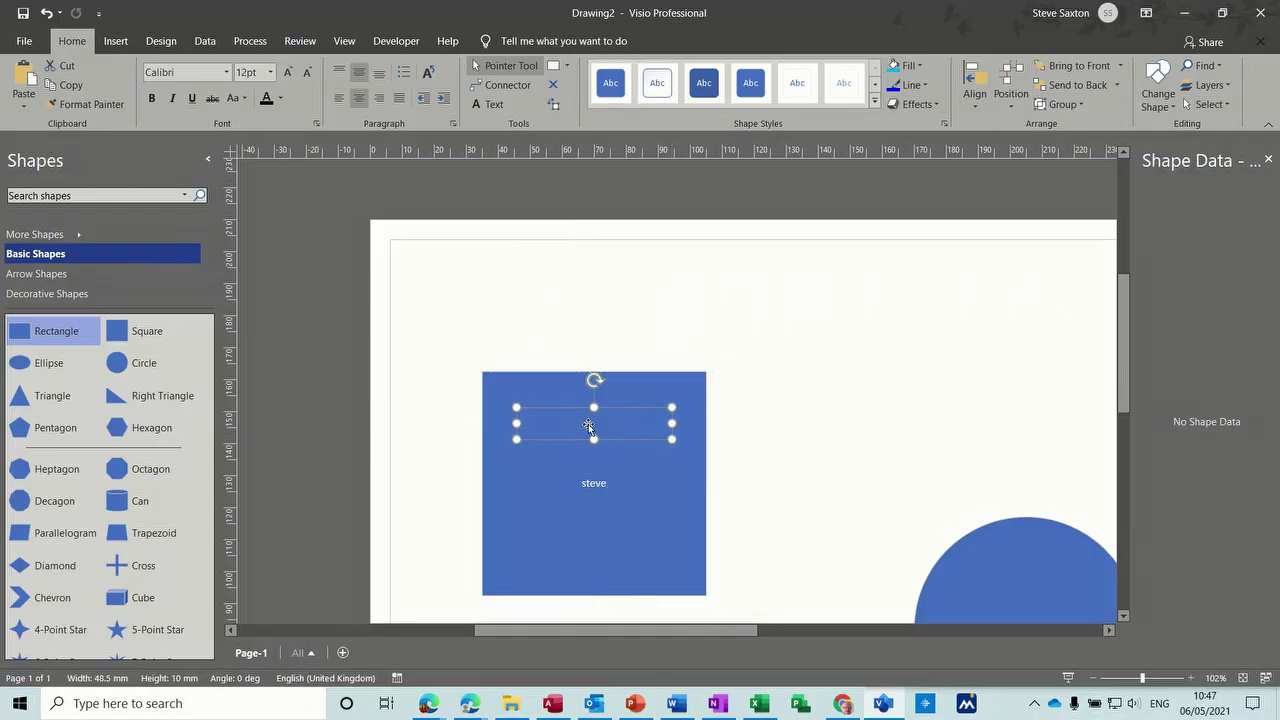
{"action": "left_click", "coordinate": [266, 100]}
{"action": "left_click_drag", "start_coordinate": [634, 440], "coordinate": [651, 296]}
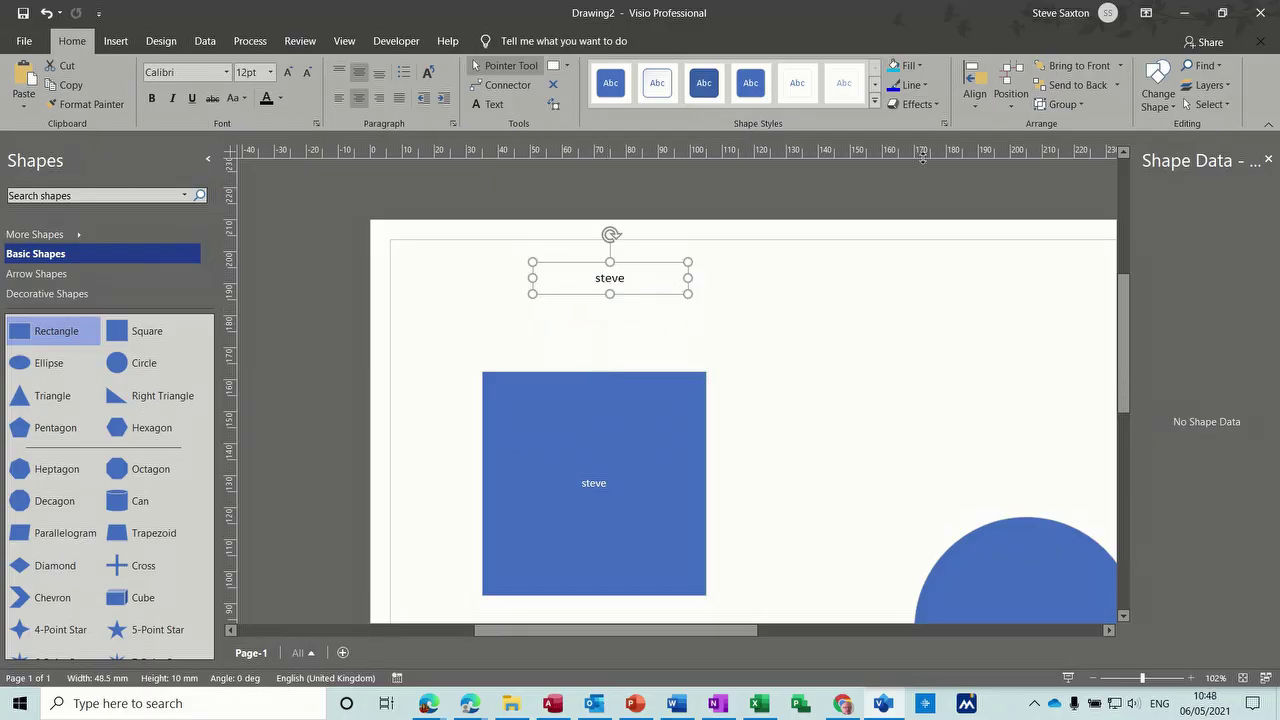
Step: Give the text box a long-dashed outline with a 3 pt weight and red colour
{"action": "left_click", "coordinate": [912, 85]}
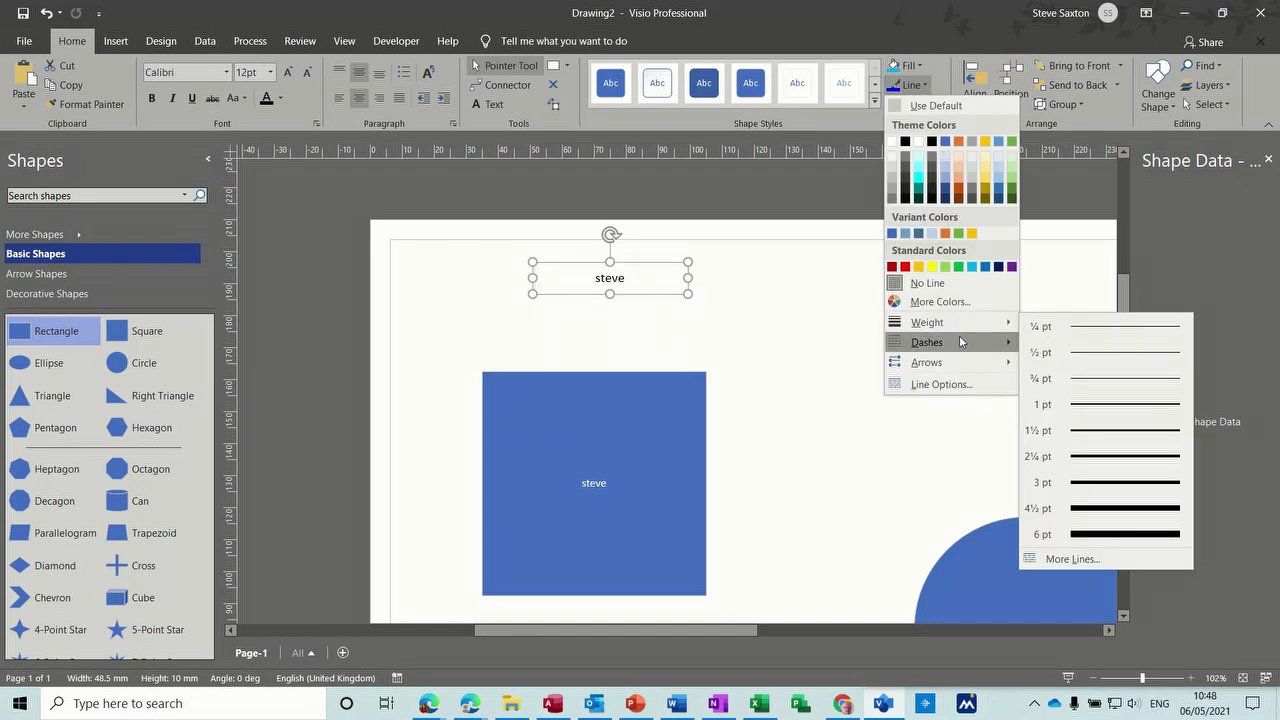
{"action": "mouse_move", "coordinate": [963, 343]}
{"action": "left_click", "coordinate": [1040, 367]}
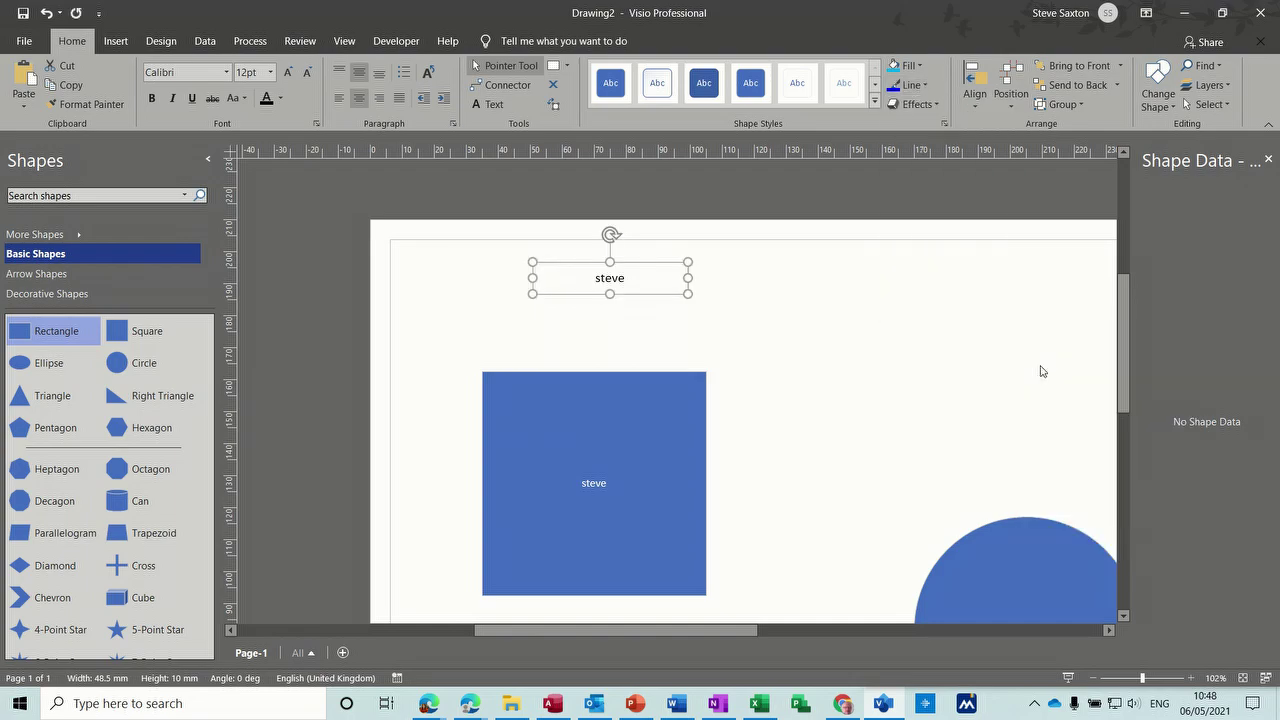
{"action": "left_click", "coordinate": [912, 85]}
{"action": "mouse_move", "coordinate": [973, 322]}
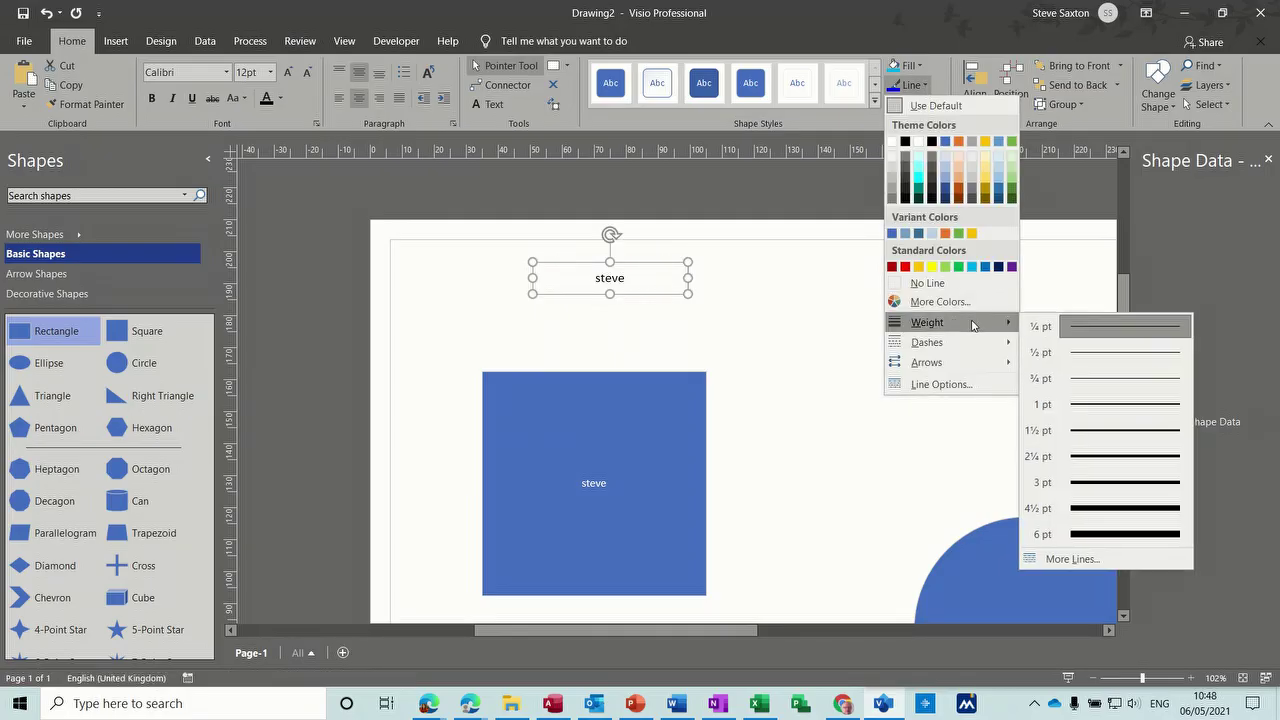
{"action": "left_click", "coordinate": [1091, 484]}
{"action": "left_click", "coordinate": [926, 87]}
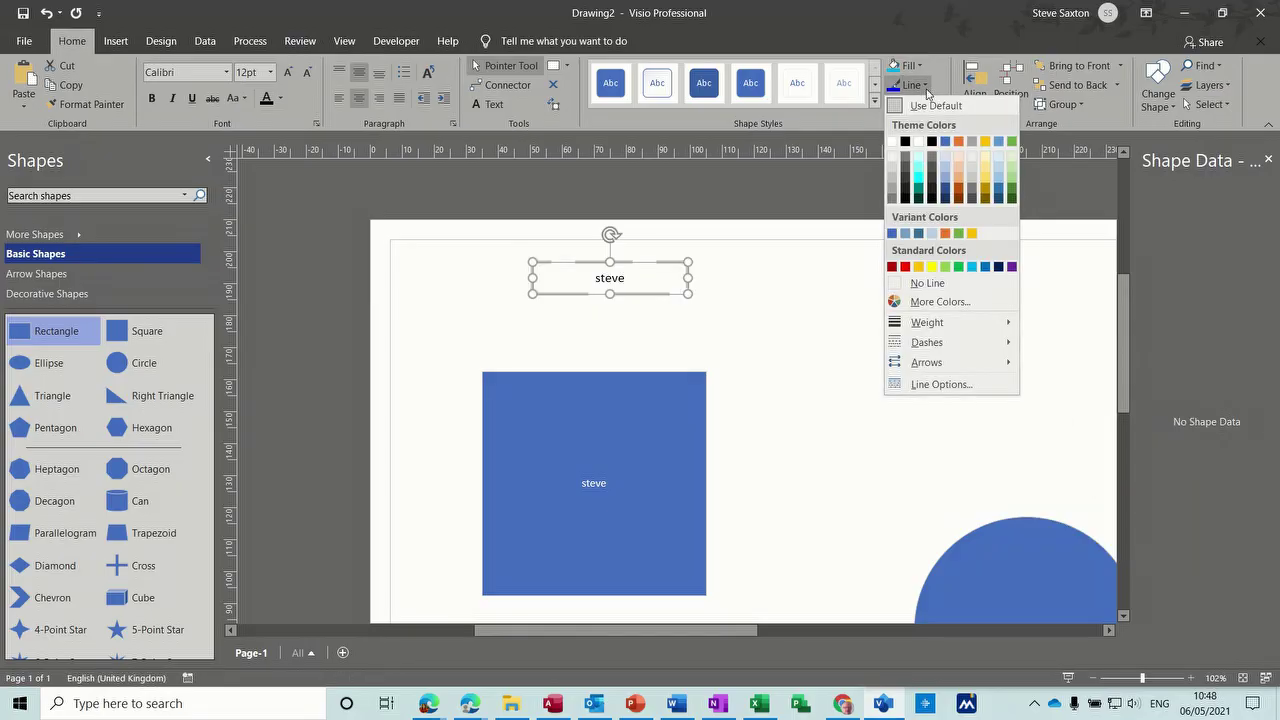
{"action": "left_click", "coordinate": [905, 266]}
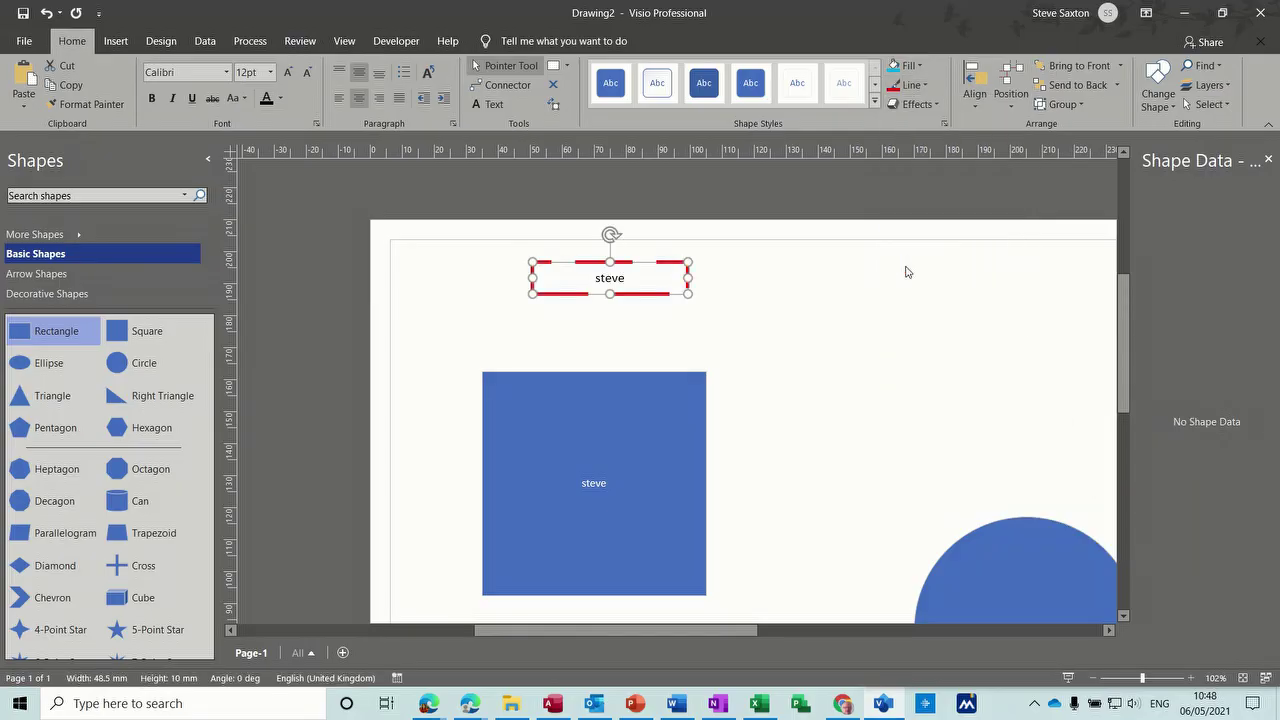
Step: Enlarge the text box to about 86 by 18 mm and switch its fill to a gradient
{"action": "left_click_drag", "start_coordinate": [687, 290], "coordinate": [806, 297]}
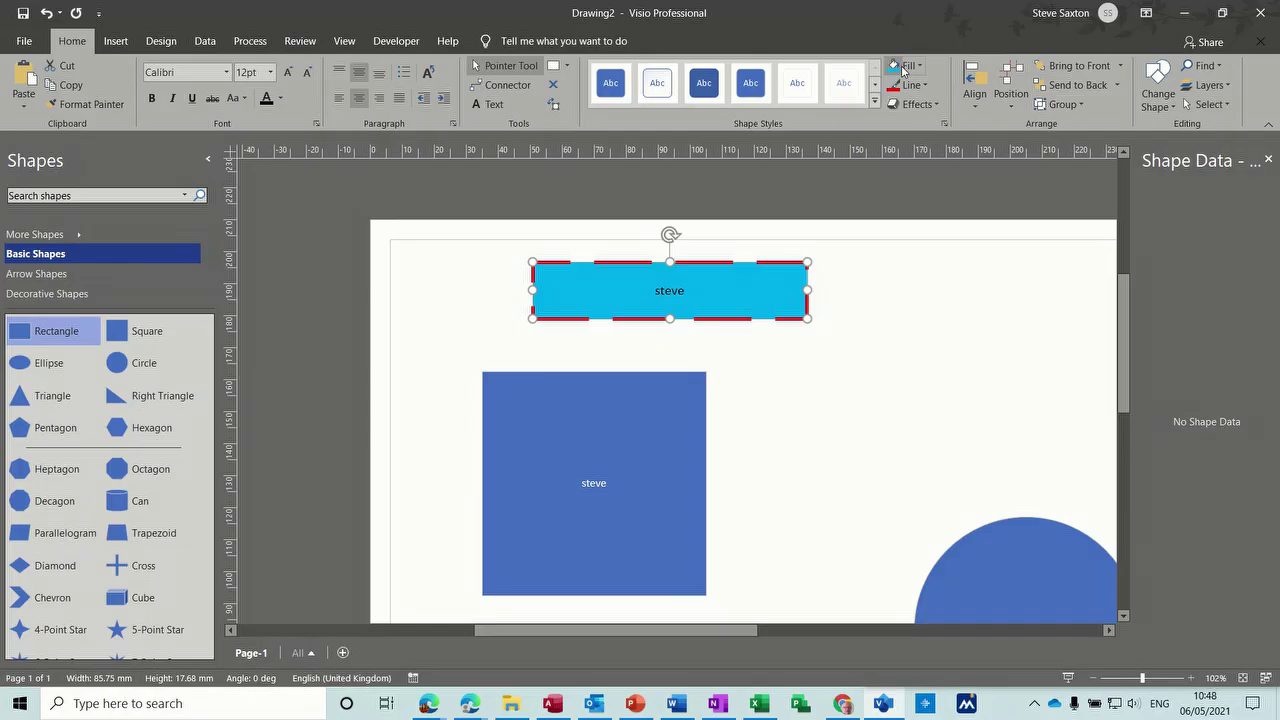
{"action": "left_click", "coordinate": [921, 72]}
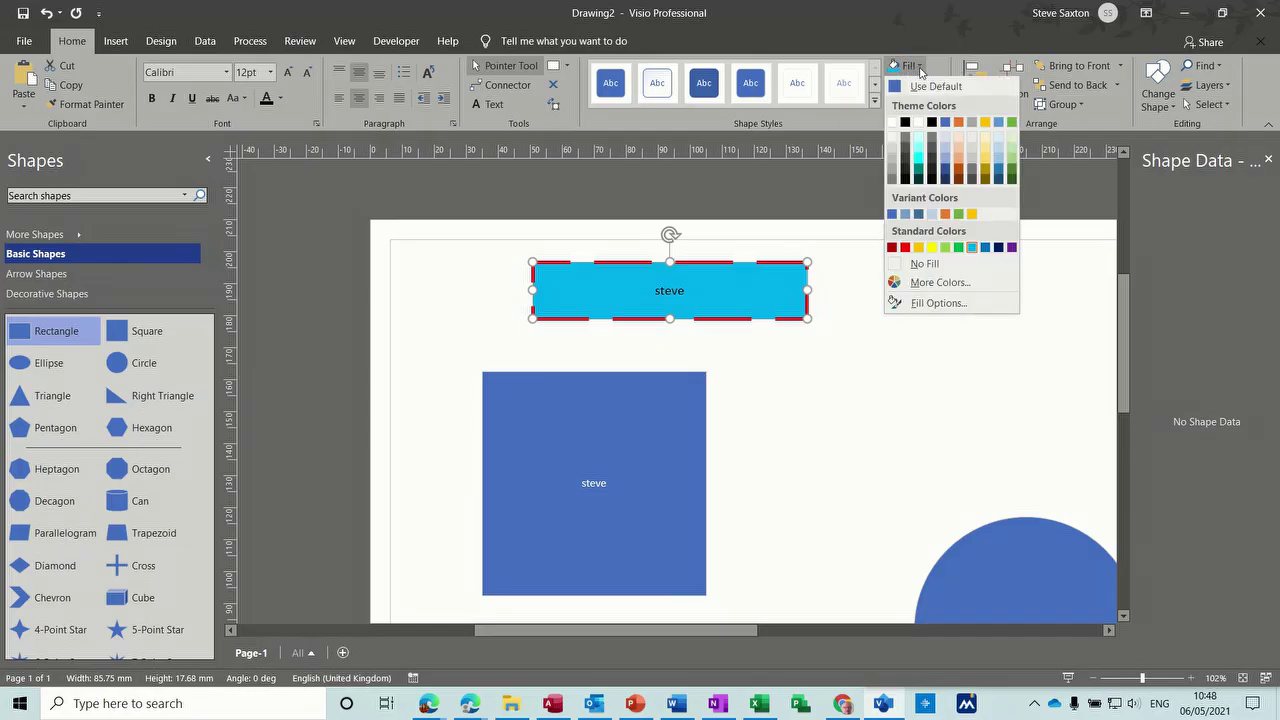
{"action": "left_click", "coordinate": [936, 303]}
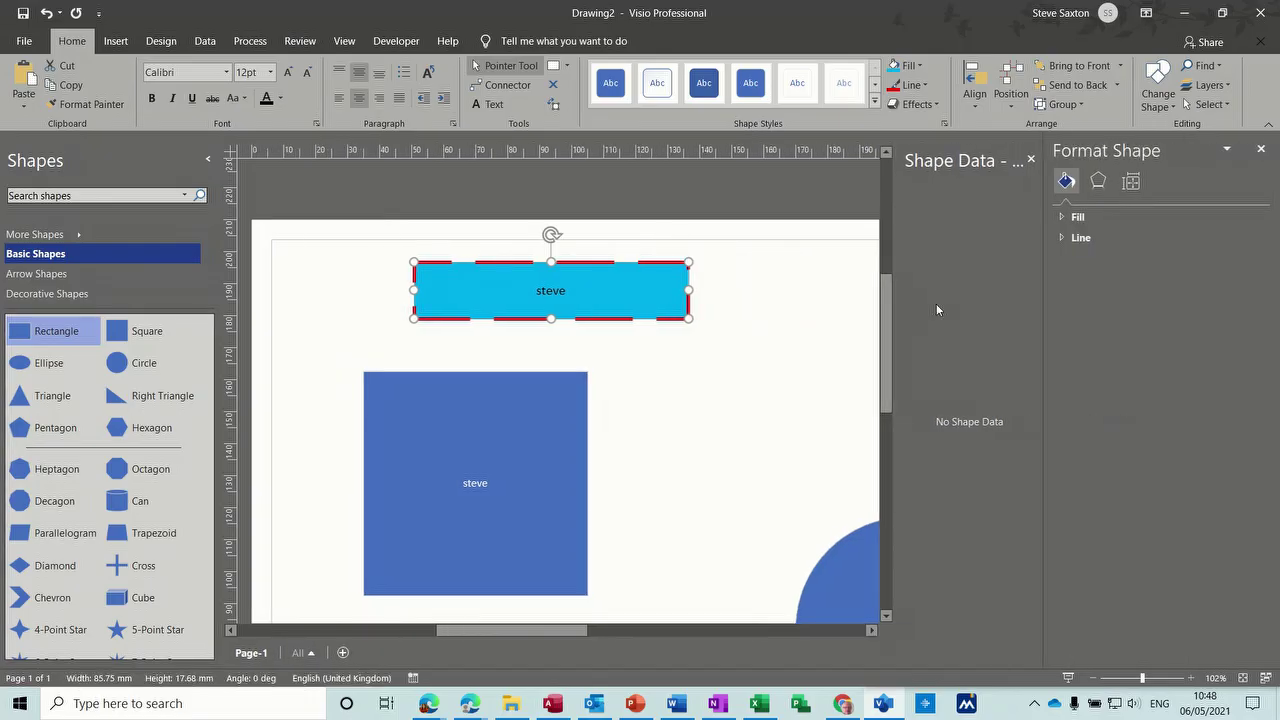
{"action": "left_click", "coordinate": [1066, 216]}
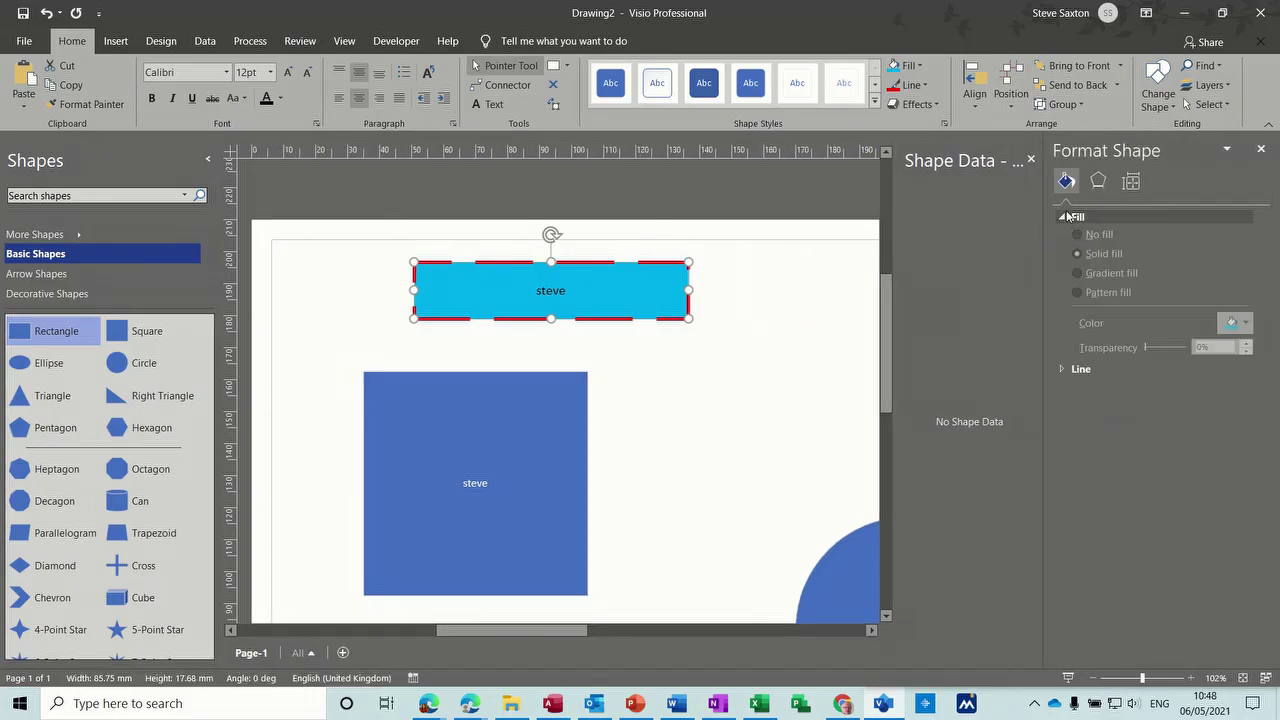
{"action": "left_click", "coordinate": [1078, 280]}
Step: Move the text box gradient's second stop to about 29% and colour it orange
{"action": "left_click_drag", "start_coordinate": [1161, 444], "coordinate": [1124, 447]}
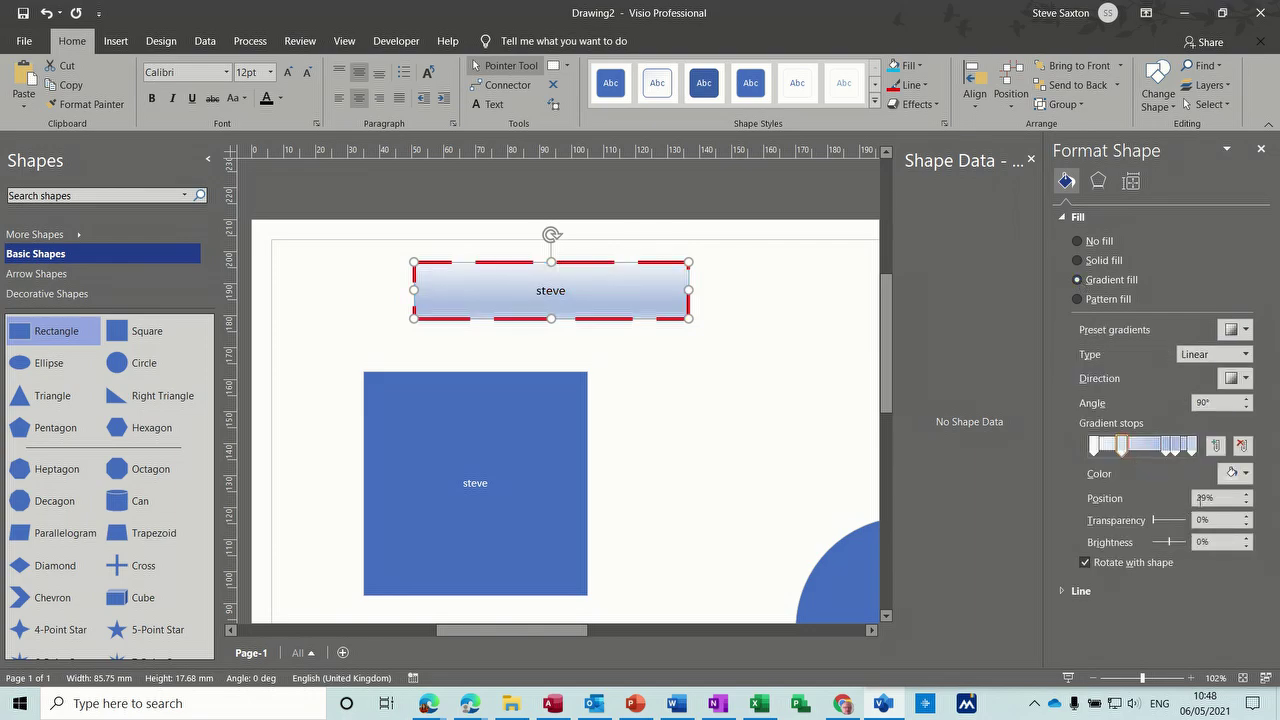
{"action": "left_click", "coordinate": [1238, 473]}
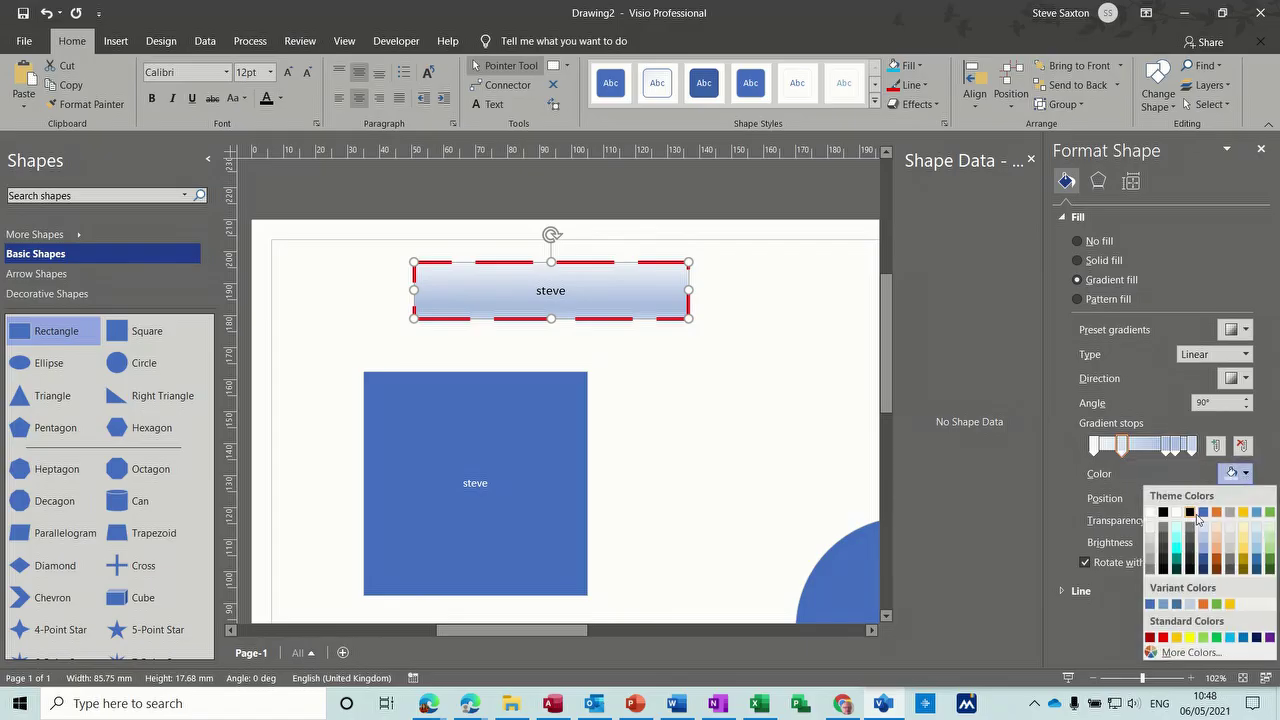
{"action": "left_click", "coordinate": [1217, 521]}
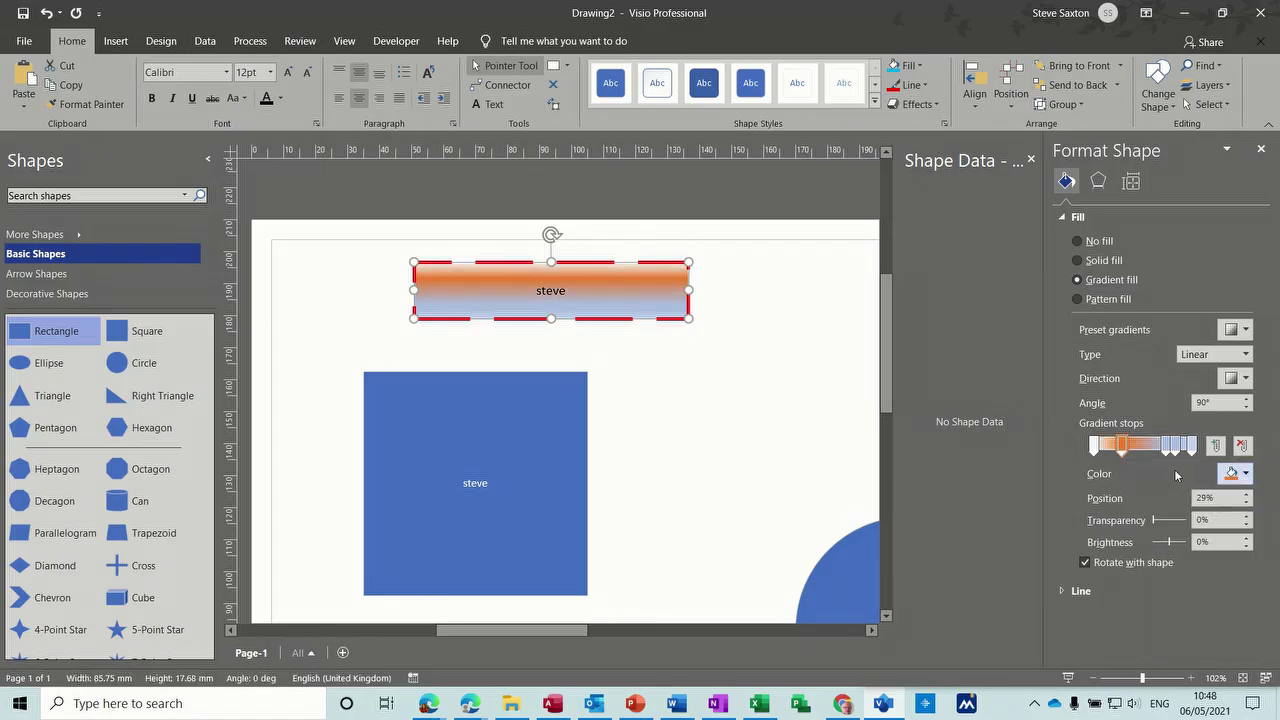
Step: Move the gradient's third stop to about 54%, colour it red and set its transparency to about 71%
{"action": "left_click_drag", "start_coordinate": [1166, 446], "coordinate": [1148, 452]}
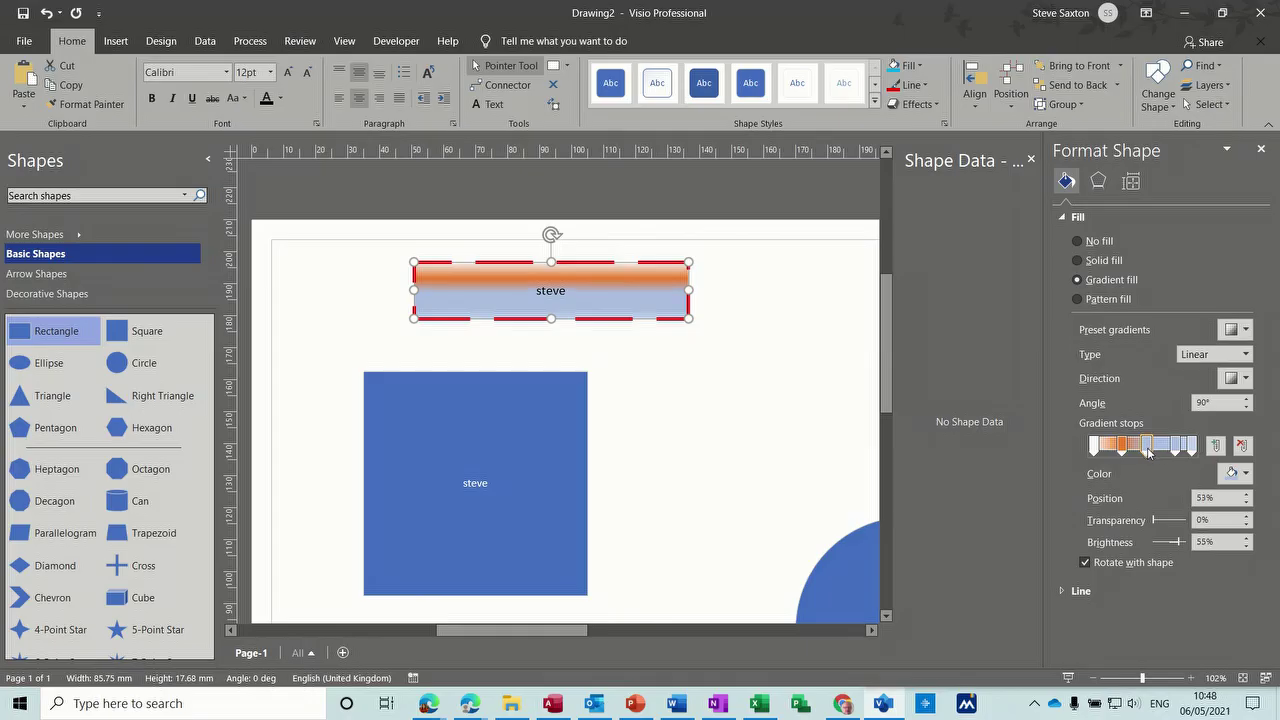
{"action": "left_click", "coordinate": [1238, 473]}
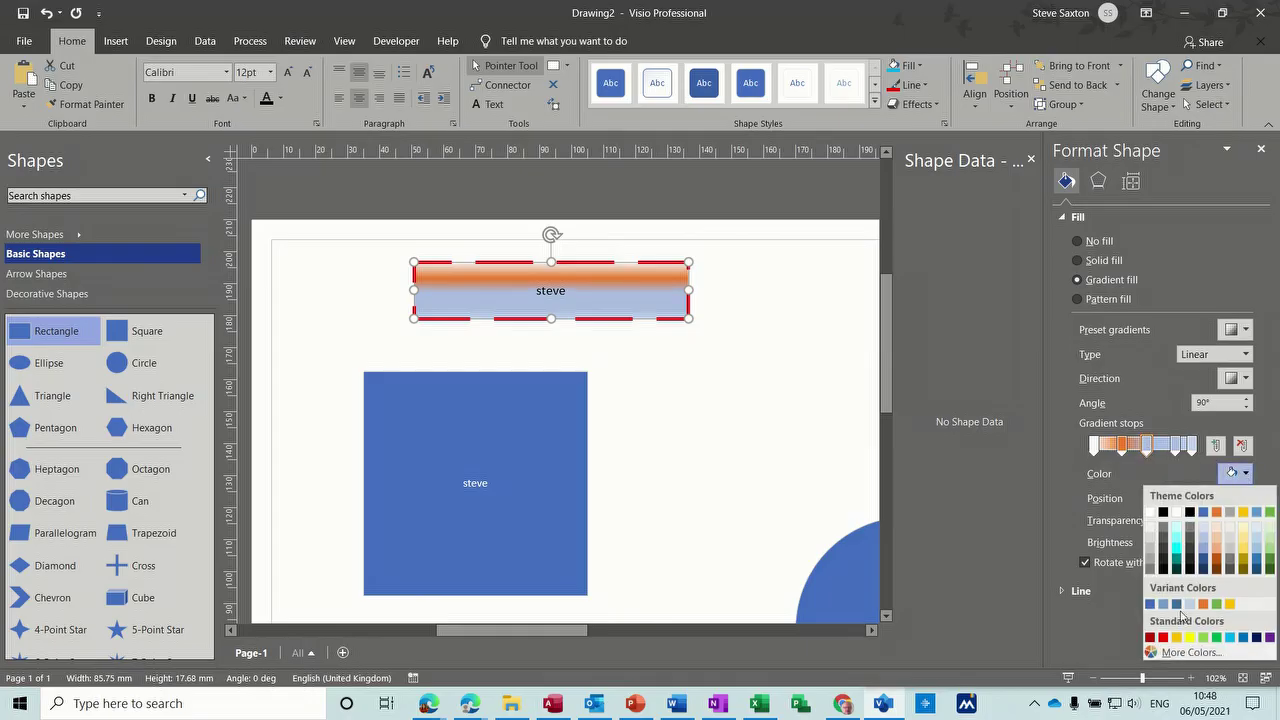
{"action": "left_click", "coordinate": [1163, 637]}
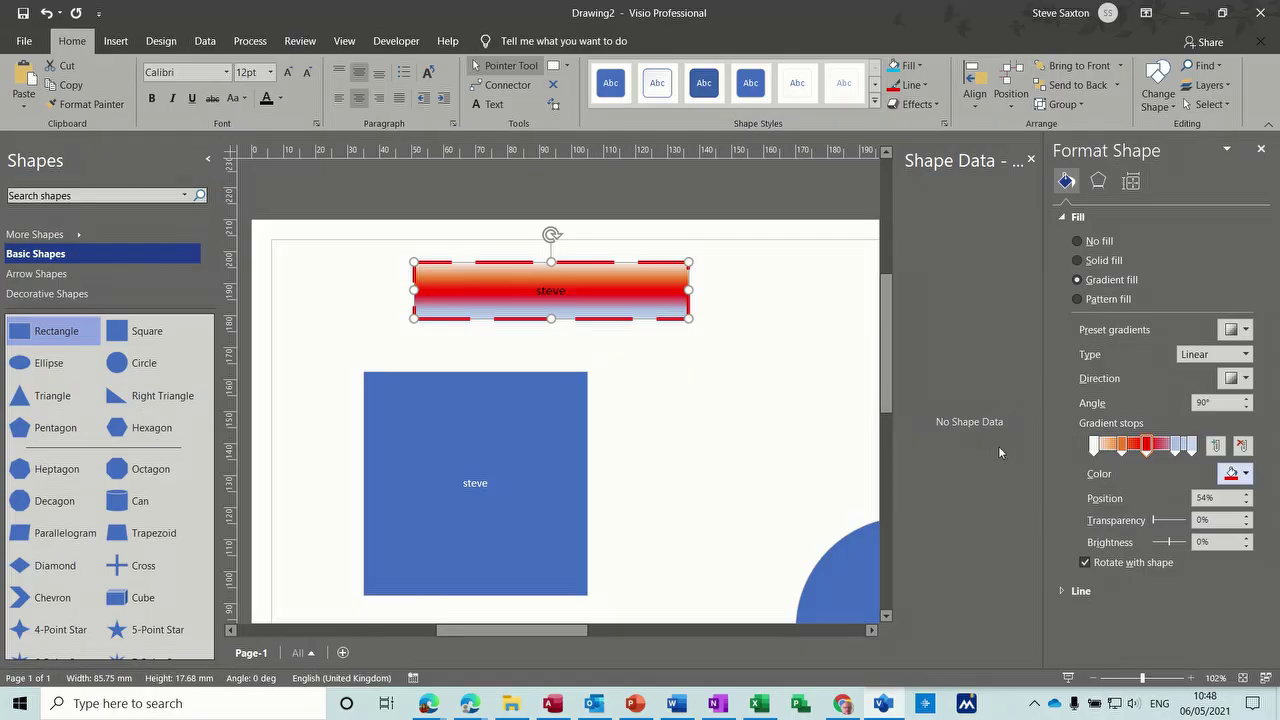
{"action": "left_click_drag", "start_coordinate": [1155, 526], "coordinate": [1181, 524]}
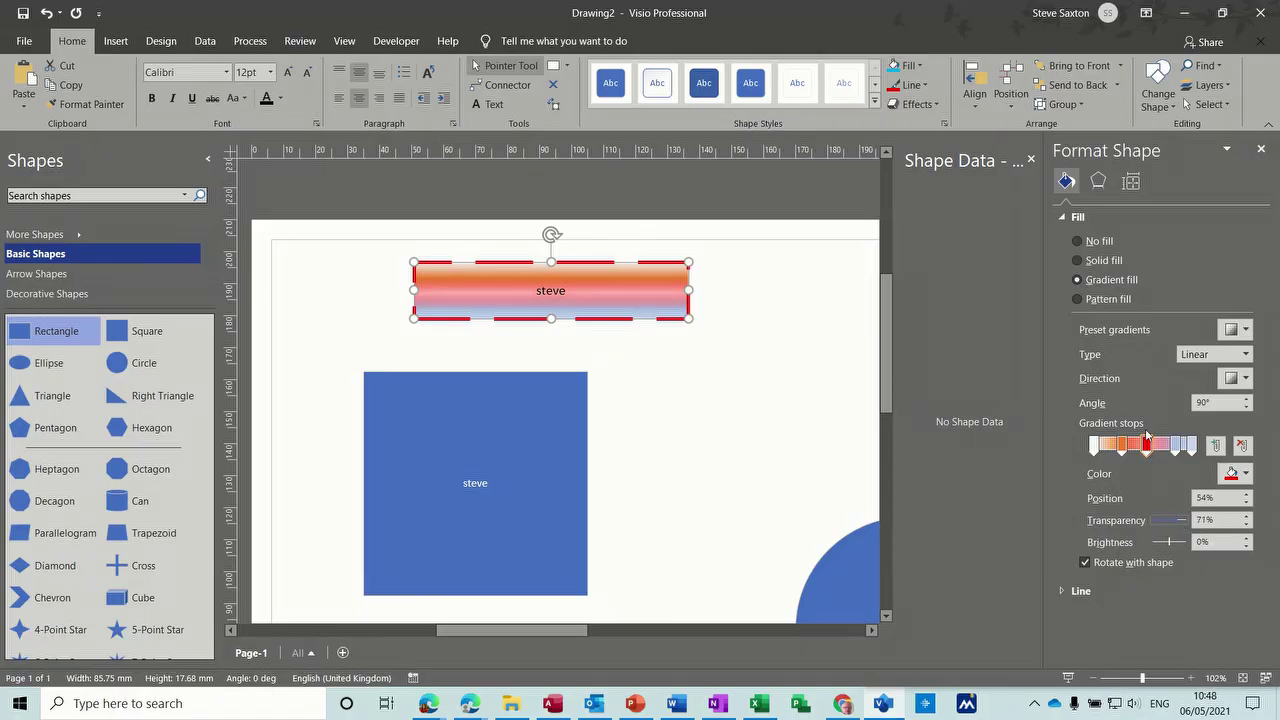
Step: Give the gradient a 225° diagonal direction, change its type to Radial, and move the text box left and slightly up
{"action": "left_click", "coordinate": [1246, 380]}
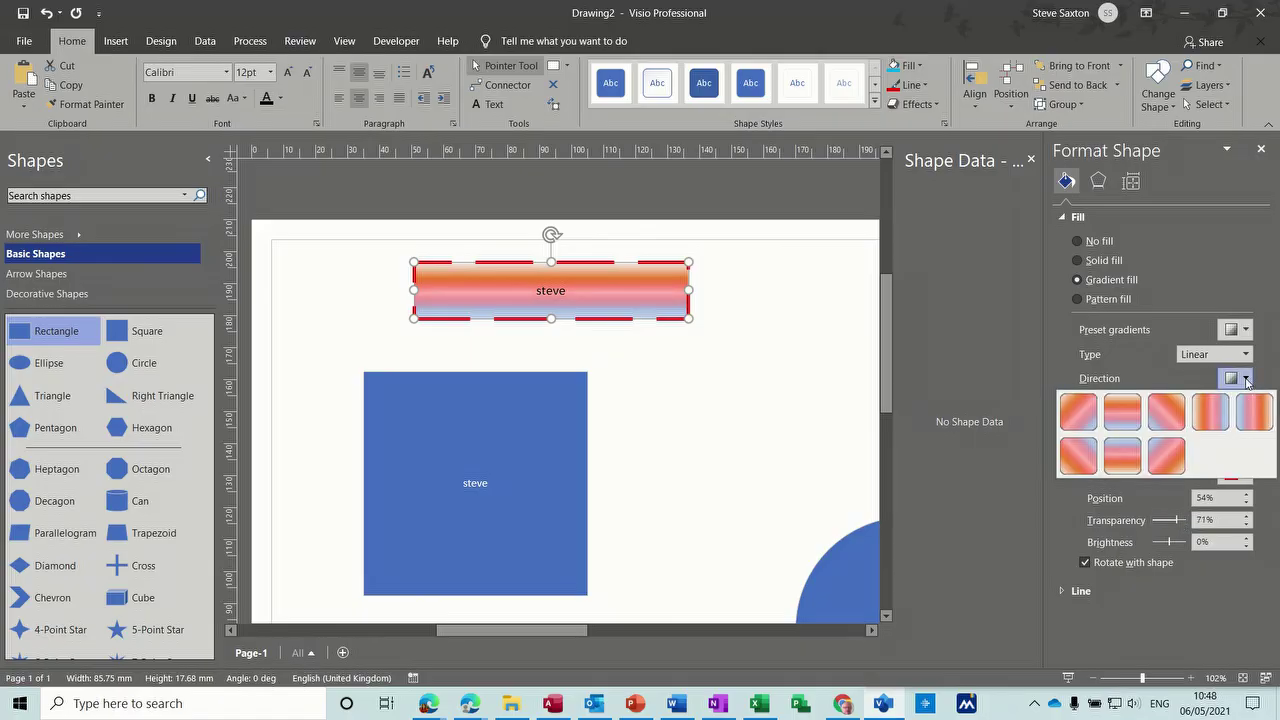
{"action": "left_click", "coordinate": [1166, 456]}
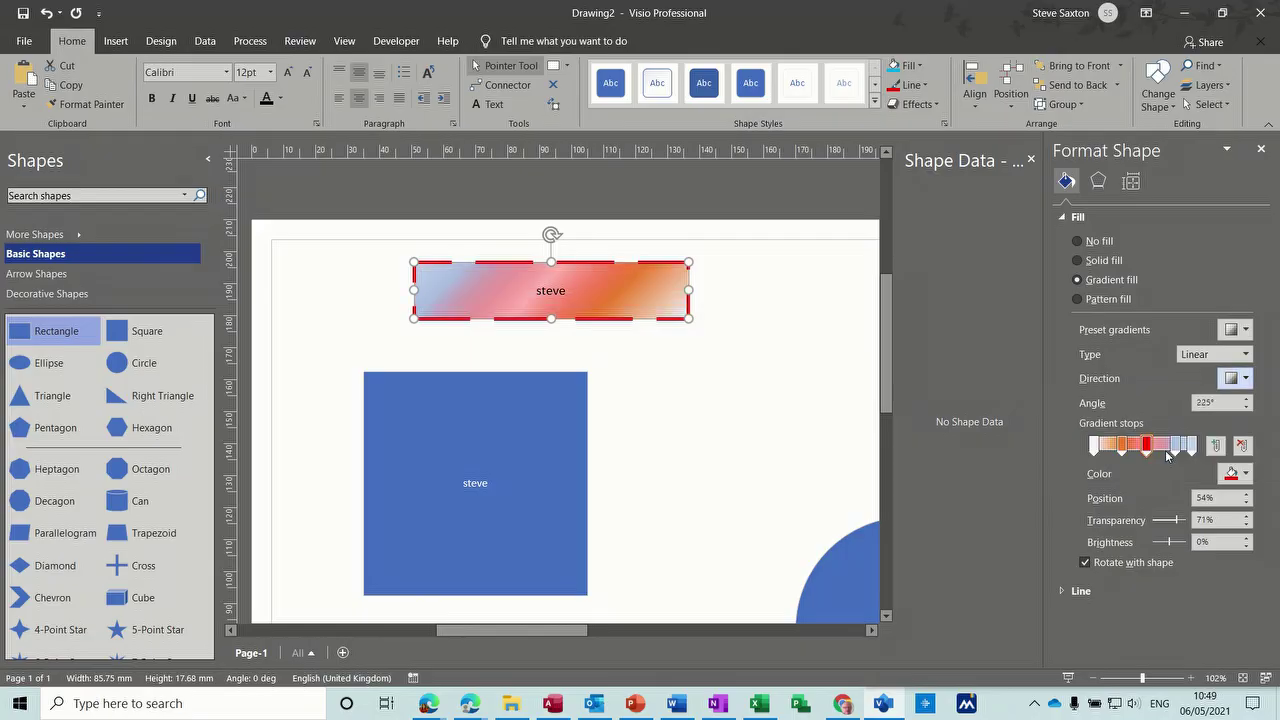
{"action": "left_click", "coordinate": [1245, 354]}
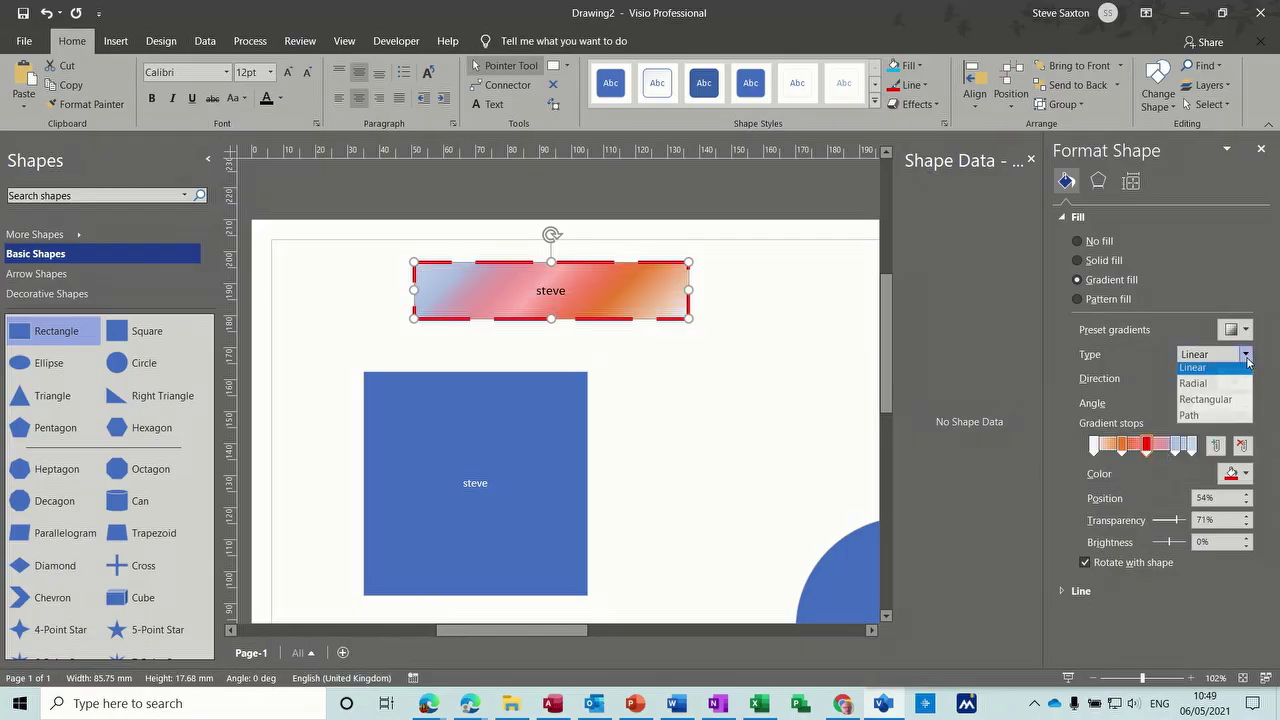
{"action": "left_click", "coordinate": [1209, 390]}
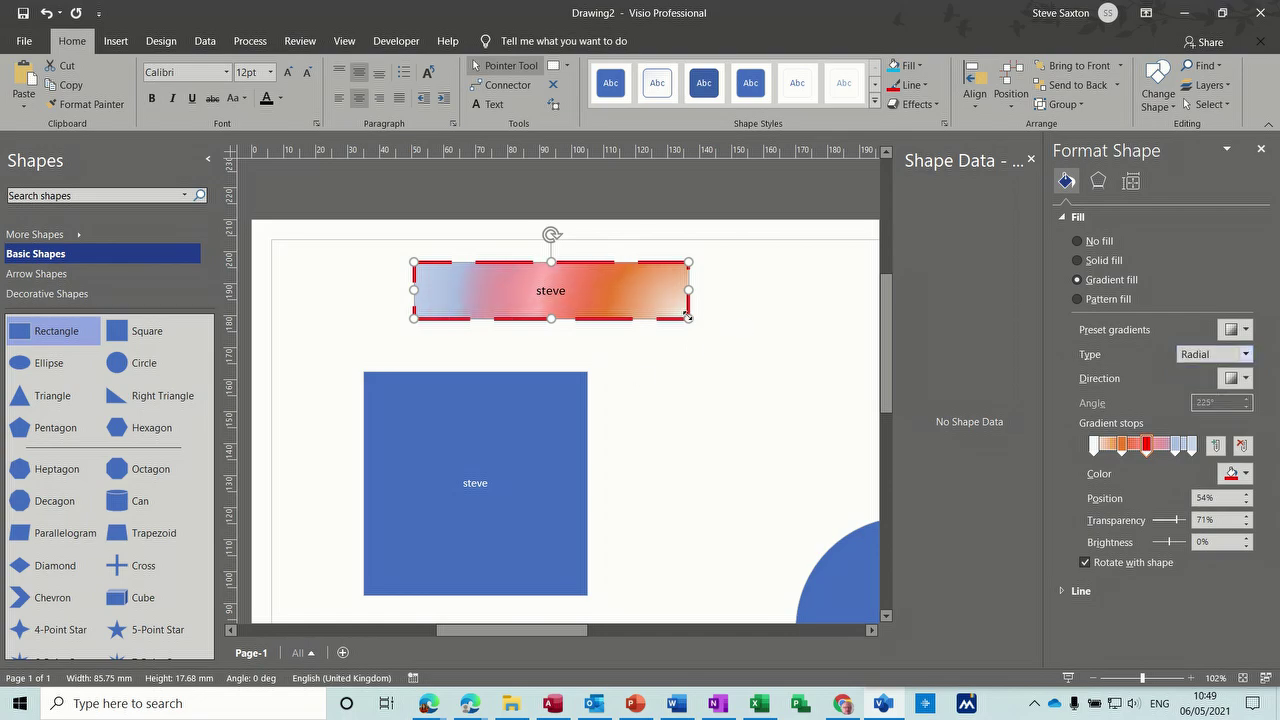
{"action": "left_click_drag", "start_coordinate": [608, 292], "coordinate": [532, 285]}
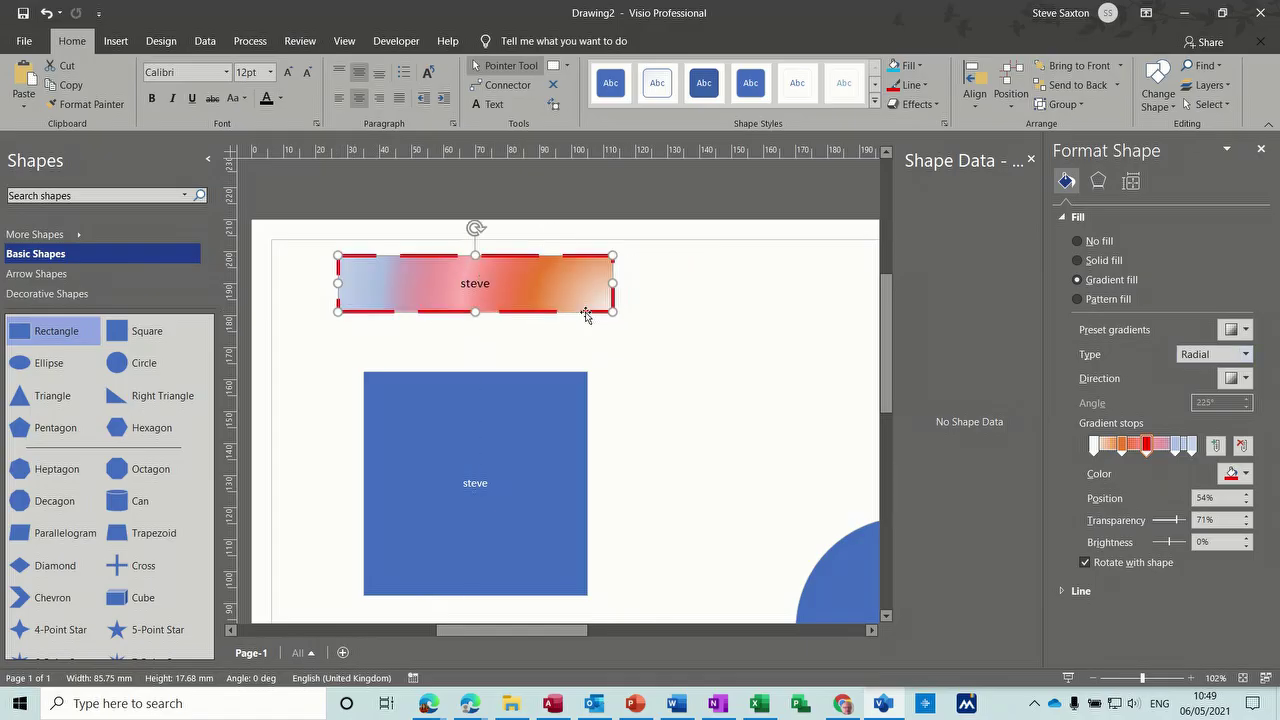
Step: Apply the same radial gradient fill to the blue square and move it up and to the left, below the text box
{"action": "left_click", "coordinate": [563, 391]}
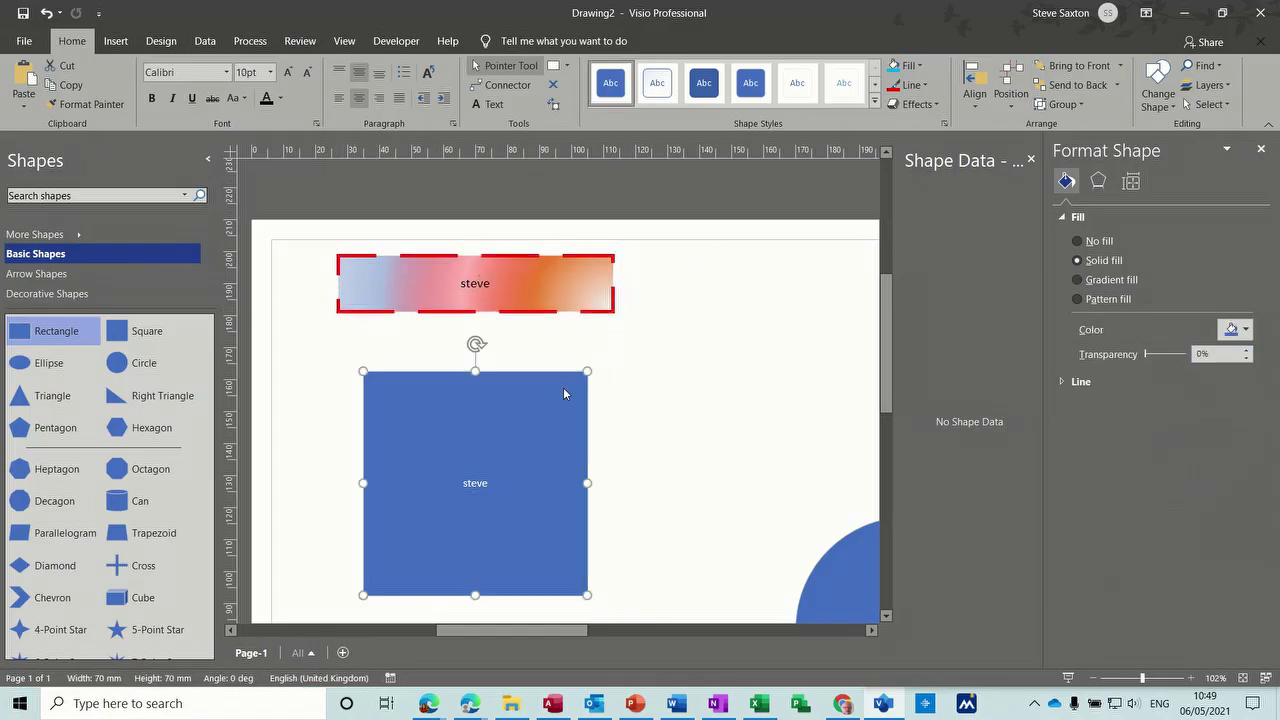
{"action": "left_click", "coordinate": [1078, 280]}
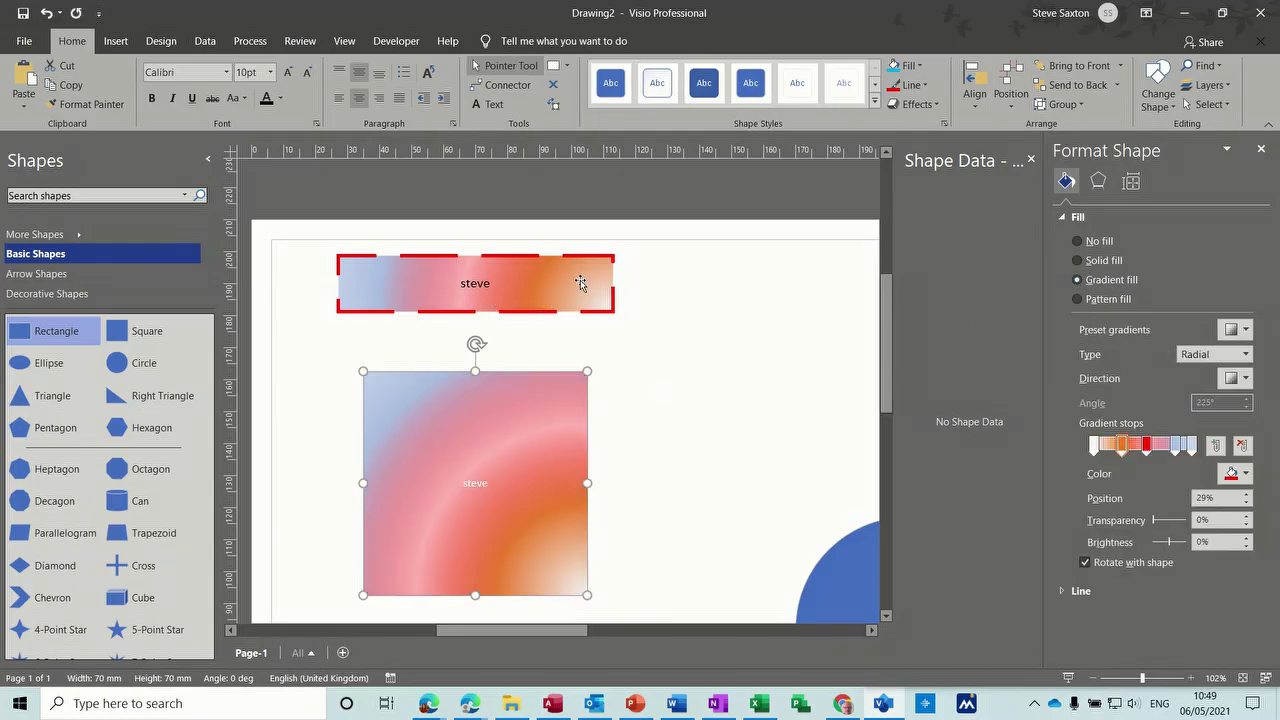
{"action": "left_click_drag", "start_coordinate": [516, 403], "coordinate": [451, 367]}
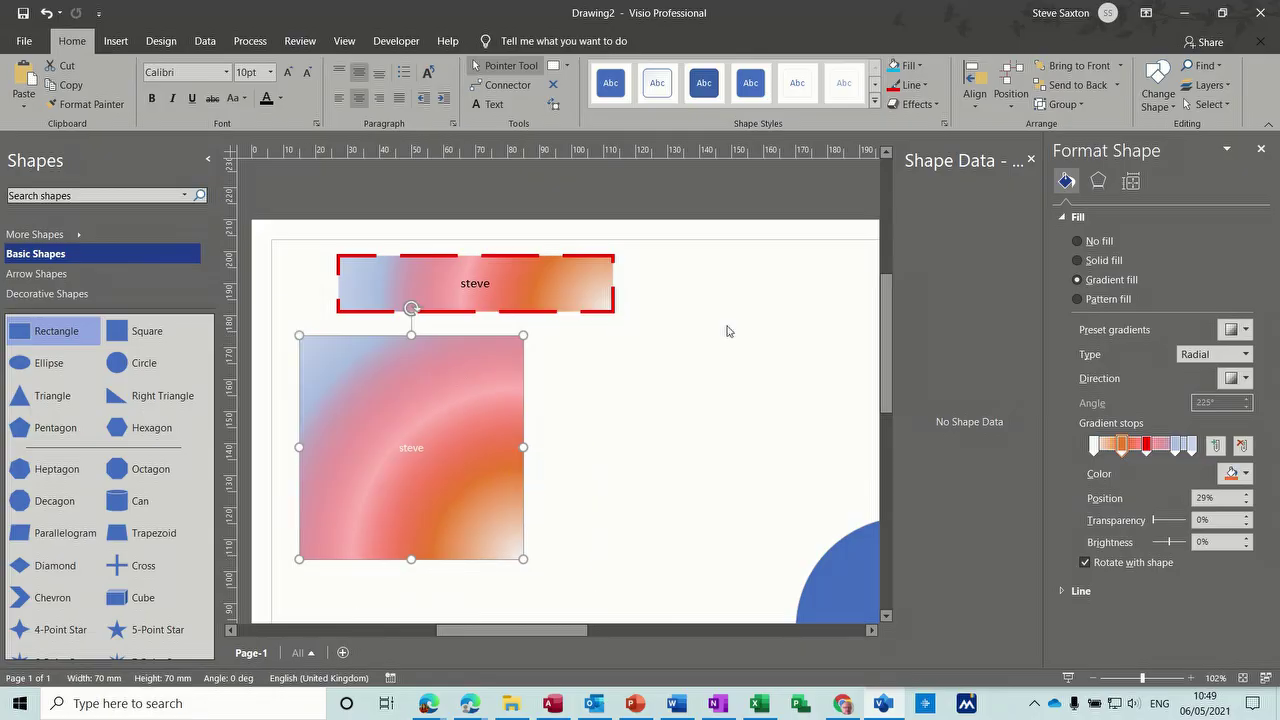
Step: Close the Shape Data and Format Shape panes and clear the selection
{"action": "left_click", "coordinate": [1031, 160]}
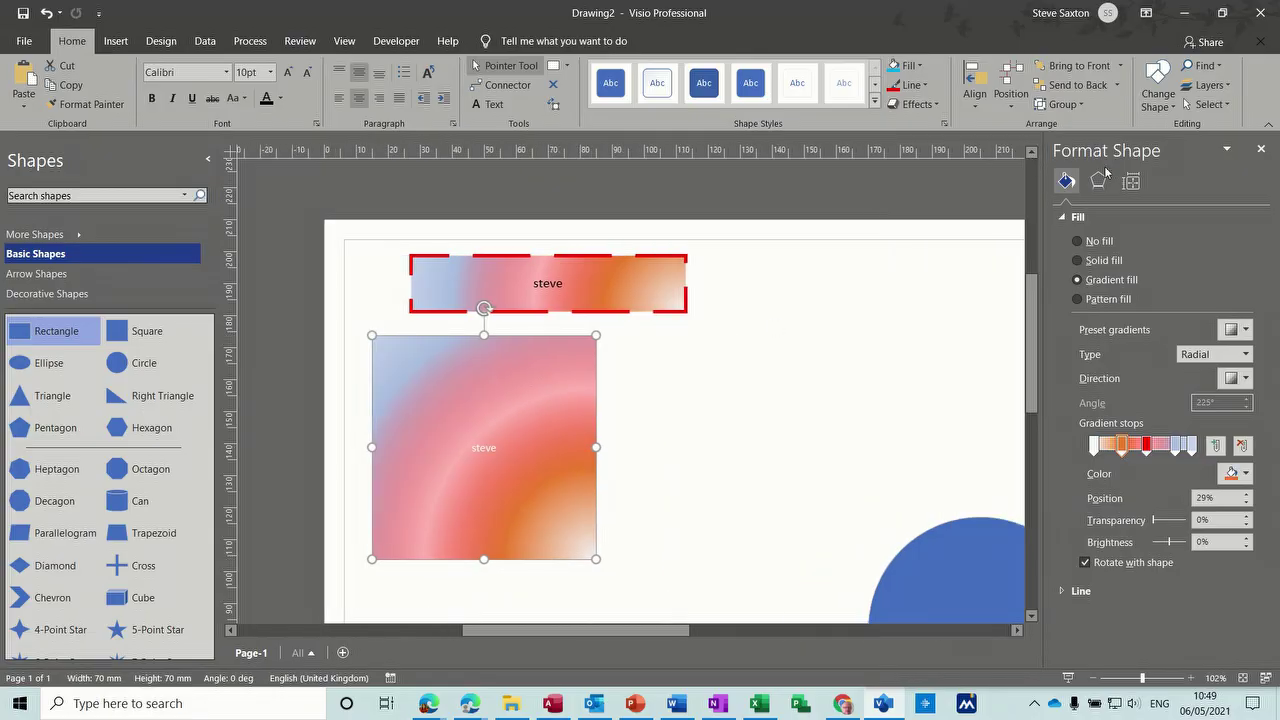
{"action": "left_click", "coordinate": [1262, 152]}
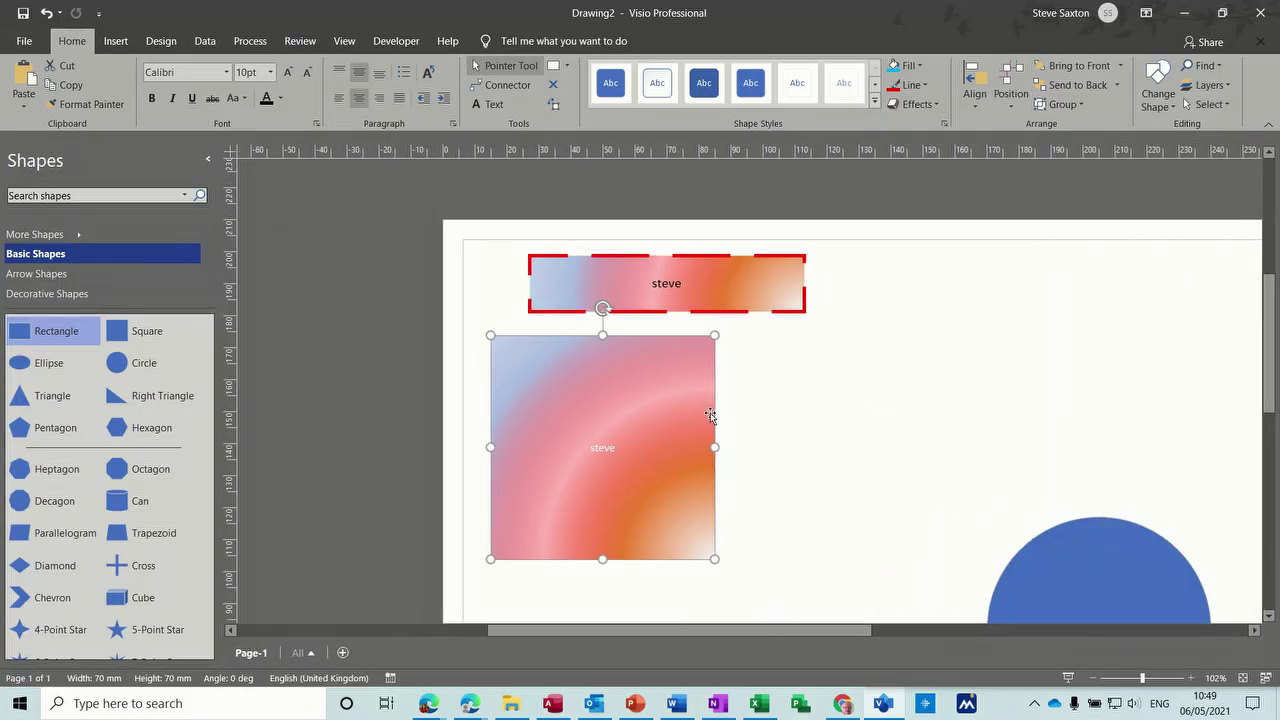
{"action": "key", "text": "Escape"}
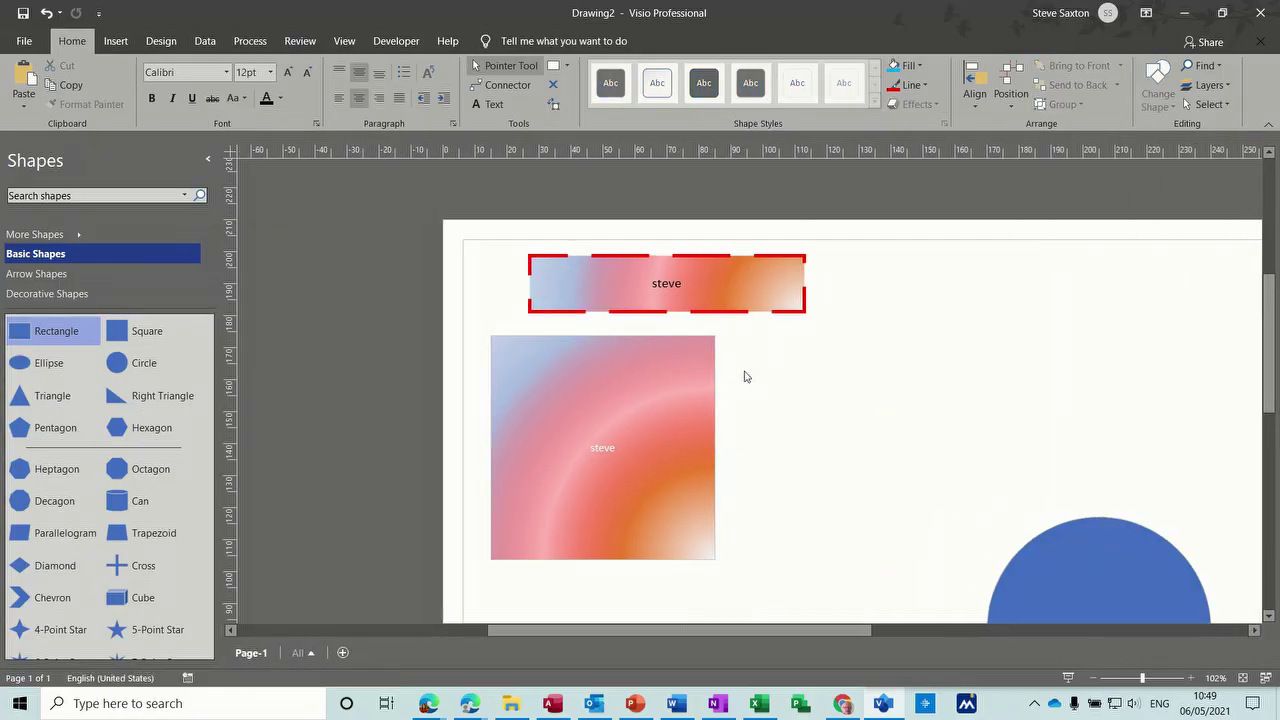
Step: Delete the red-dashed text box above the gradient square
{"action": "left_click", "coordinate": [695, 387]}
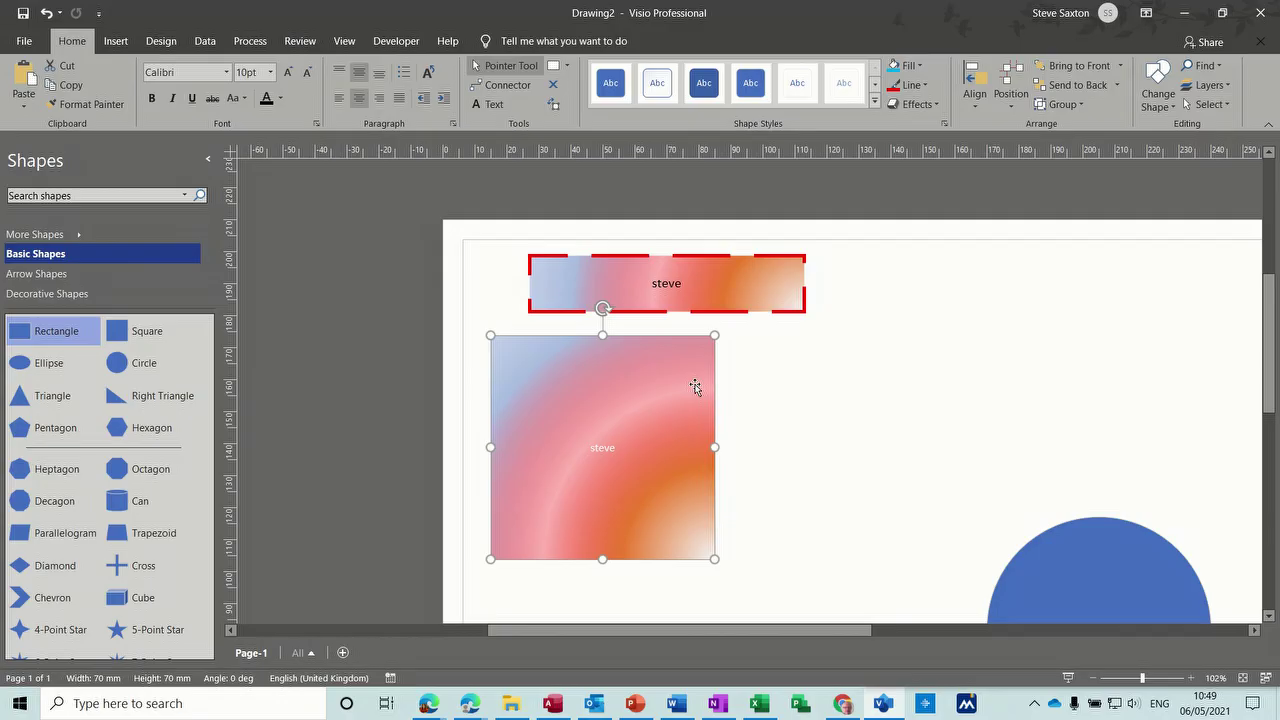
{"action": "left_click", "coordinate": [760, 308]}
{"action": "key", "text": "Delete"}
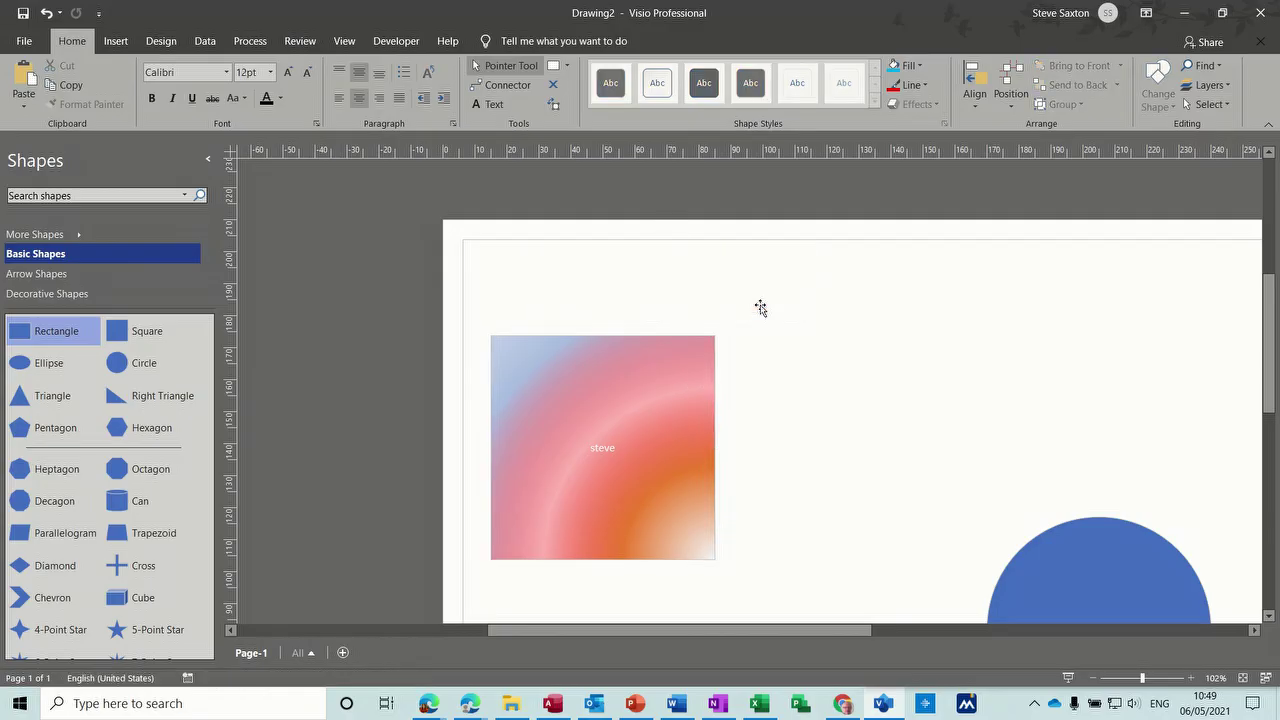
Step: Move the blue circle level with the gradient square, overlapping its right side, and select both shapes
{"action": "left_click", "coordinate": [680, 360]}
{"action": "left_click_drag", "start_coordinate": [1083, 549], "coordinate": [731, 364]}
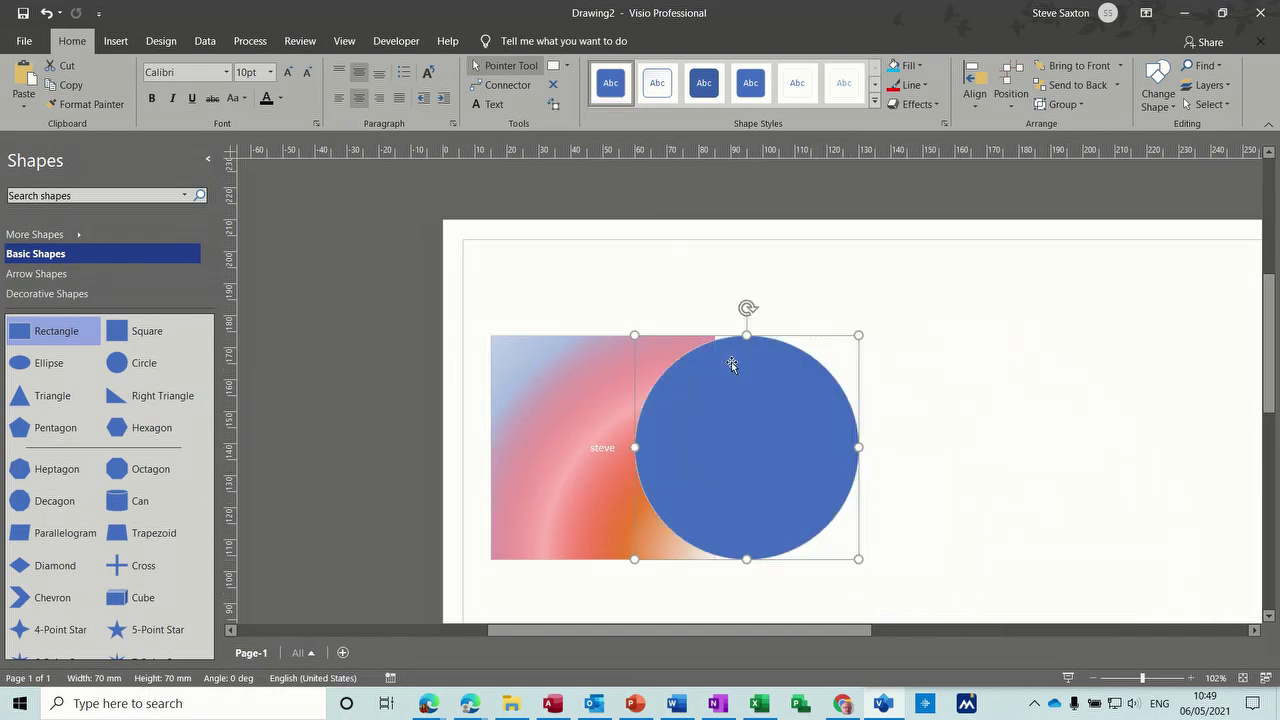
{"action": "left_click", "coordinate": [580, 358], "text": "shift"}
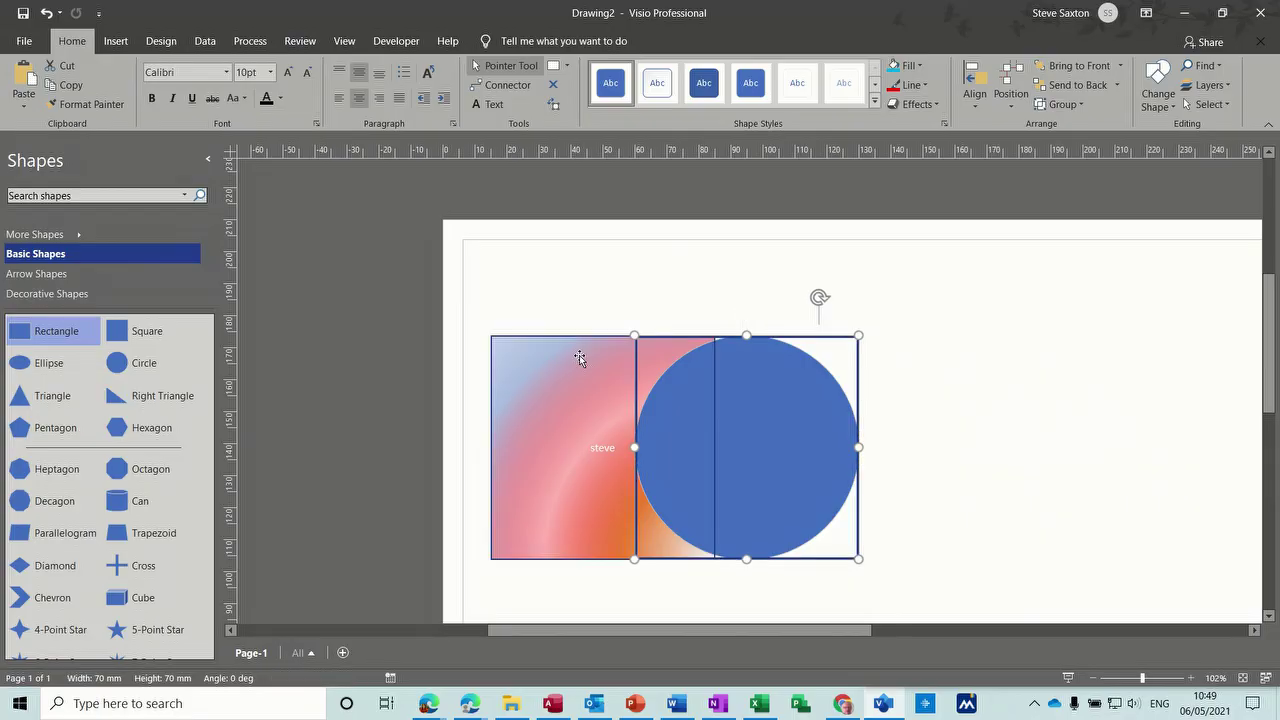
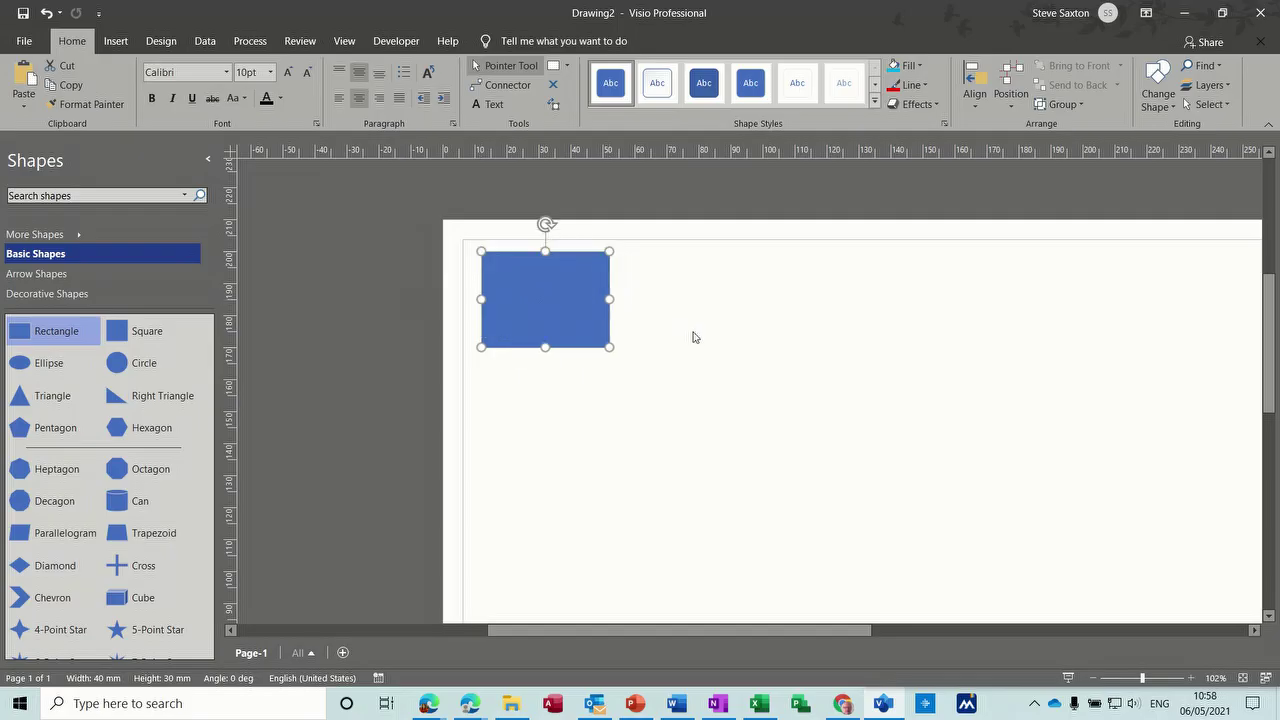
Step: Add a second rectangle level with the first, to its right, and glue a connector between their facing side midpoints
{"action": "left_click_drag", "start_coordinate": [30, 334], "coordinate": [783, 302]}
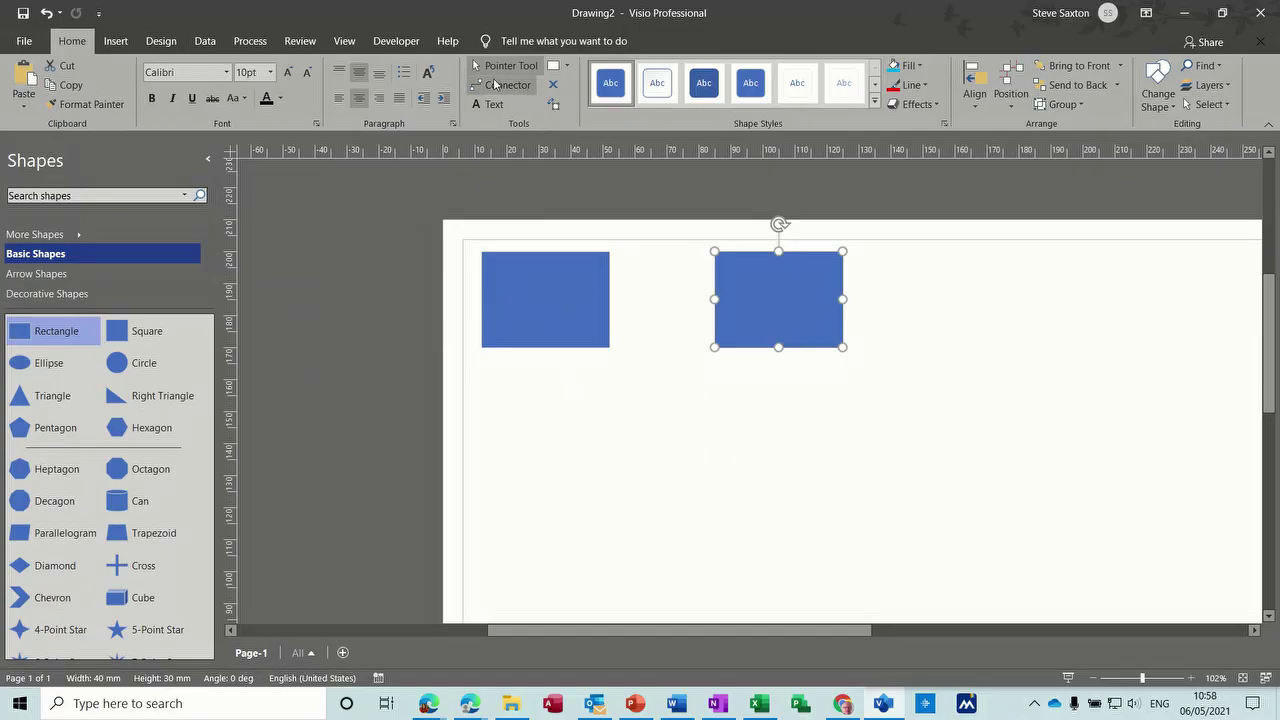
{"action": "left_click", "coordinate": [506, 88]}
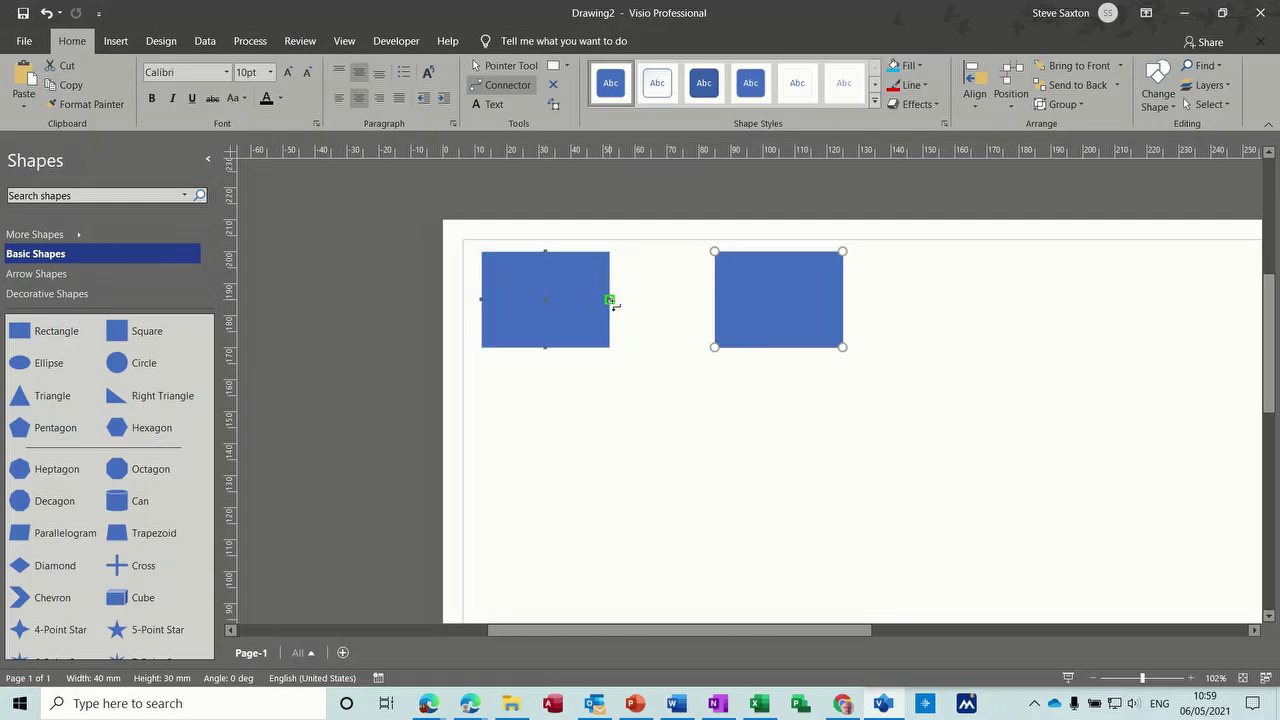
{"action": "left_click_drag", "start_coordinate": [612, 300], "coordinate": [714, 299]}
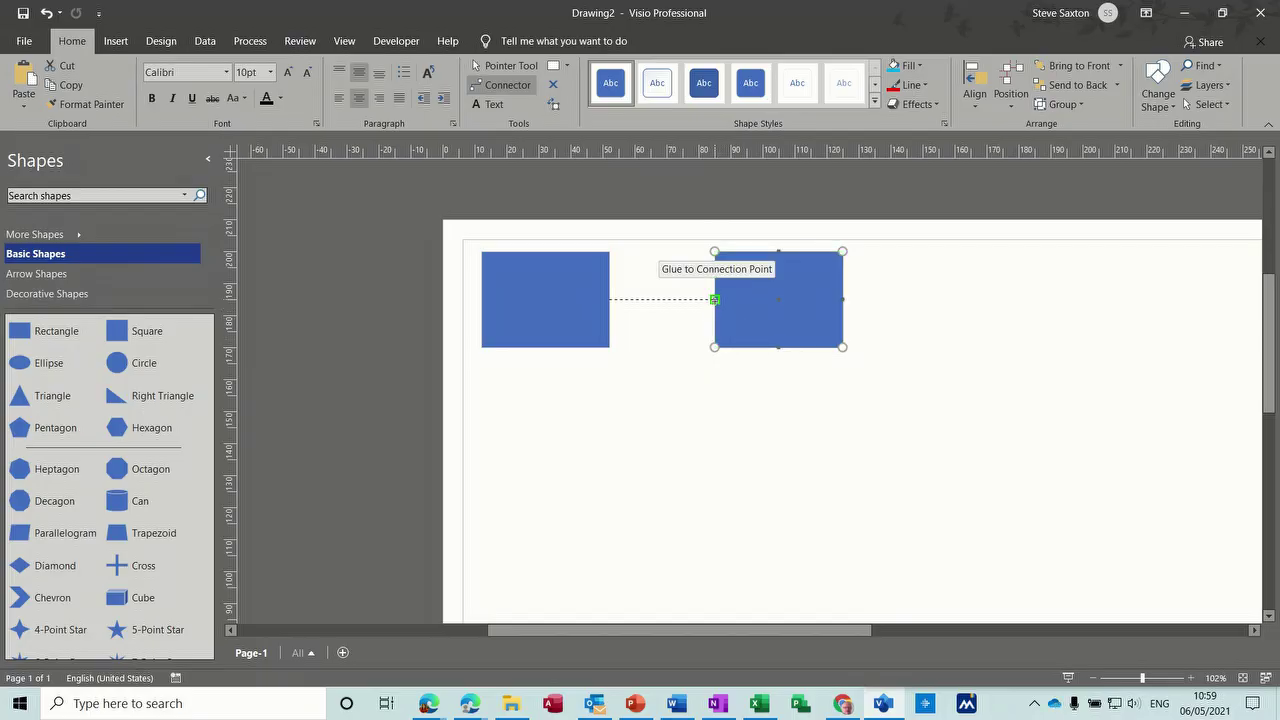
{"action": "left_click_drag", "start_coordinate": [714, 299], "coordinate": [714, 300]}
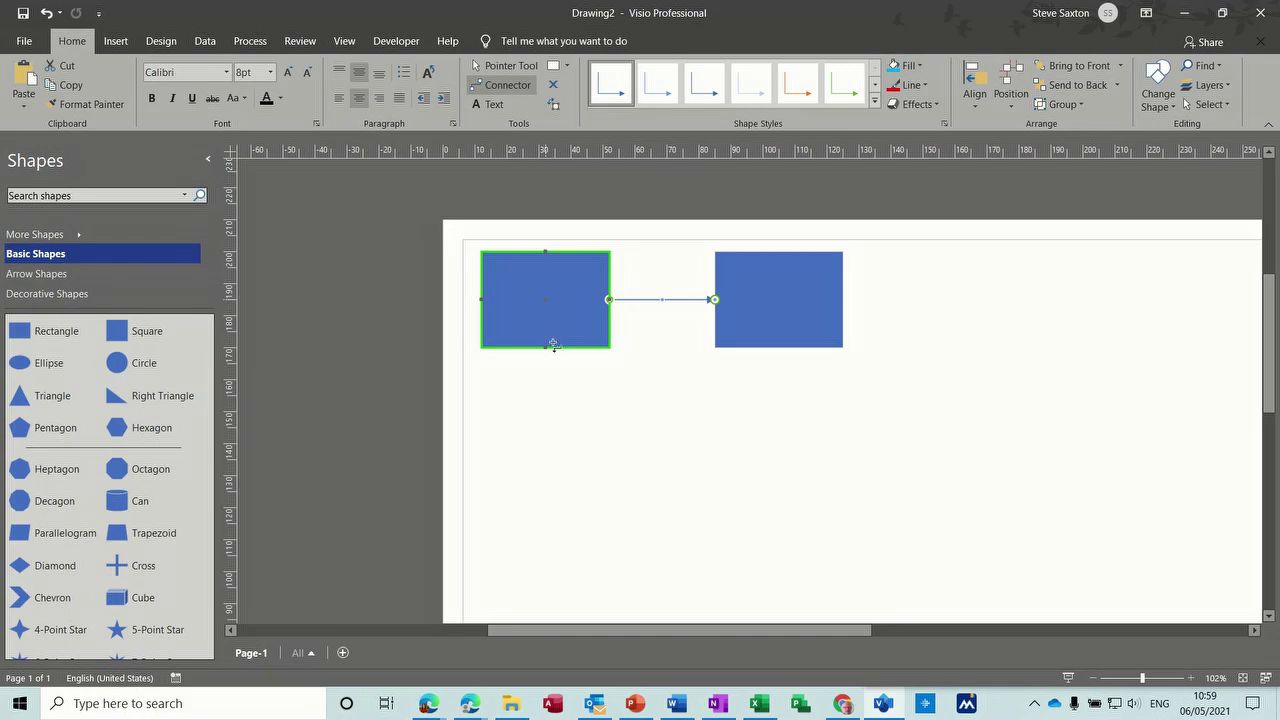
Step: Connect the bottom midpoints of the two rectangles and move the right rectangle slightly to the left
{"action": "left_click_drag", "start_coordinate": [556, 360], "coordinate": [780, 349]}
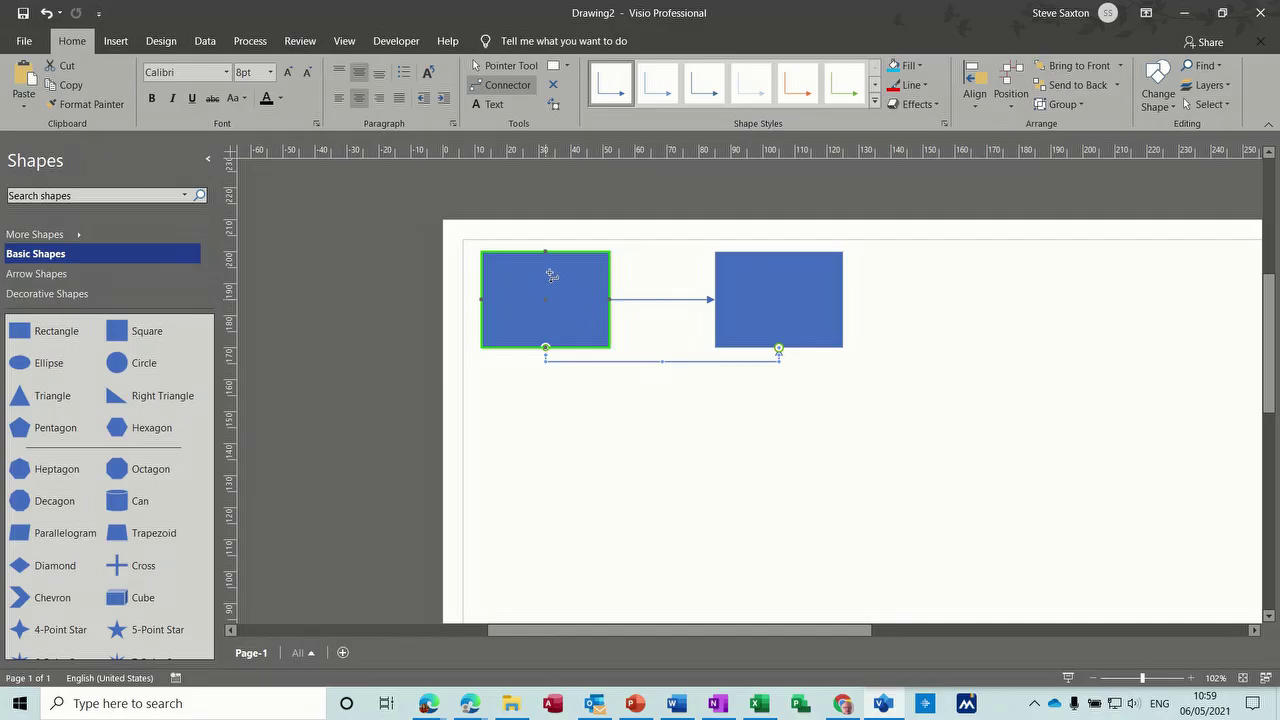
{"action": "left_click_drag", "start_coordinate": [551, 275], "coordinate": [596, 296]}
{"action": "left_click", "coordinate": [505, 65]}
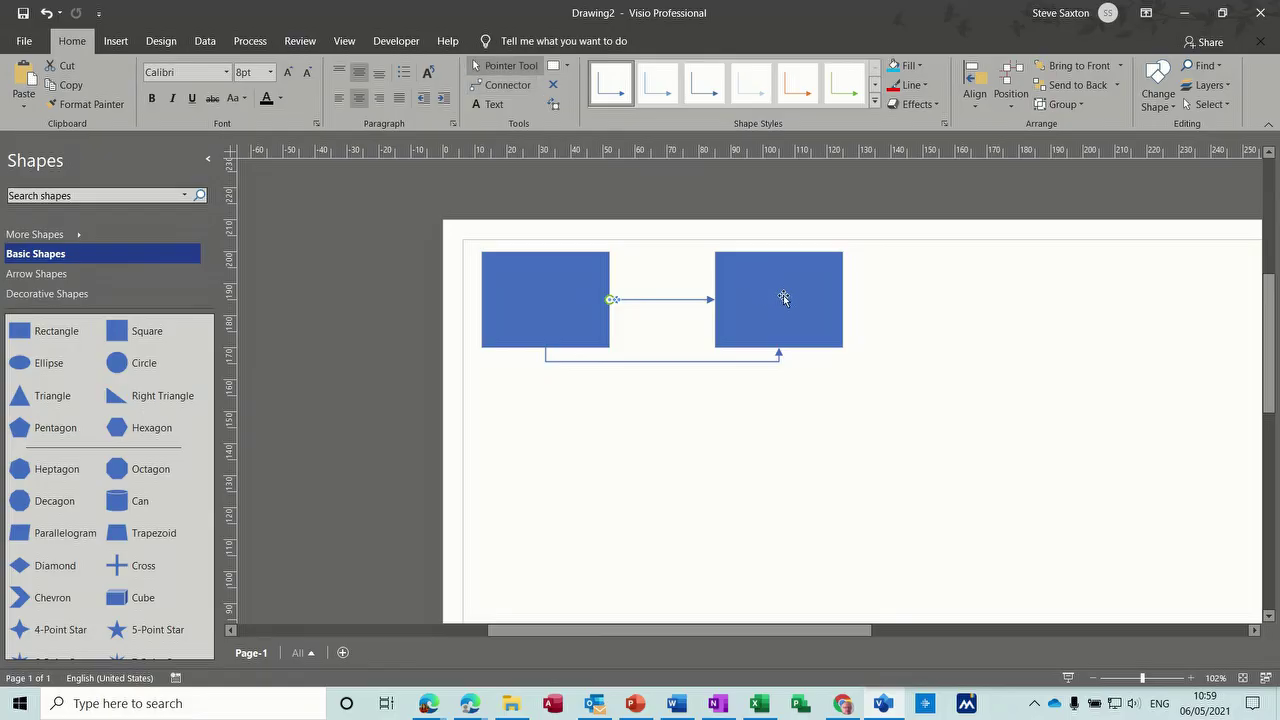
{"action": "mouse_move", "coordinate": [788, 302]}
{"action": "left_mouse_down"}
{"action": "mouse_move", "coordinate": [886, 396]}
{"action": "mouse_move", "coordinate": [796, 471]}
{"action": "mouse_move", "coordinate": [571, 504]}
{"action": "mouse_move", "coordinate": [365, 501]}
{"action": "mouse_move", "coordinate": [711, 459]}
{"action": "mouse_move", "coordinate": [791, 340]}
{"action": "mouse_move", "coordinate": [777, 300]}
{"action": "left_mouse_up"}
Step: Delete all connectors between the two rectangles, including the short stub beside the left one
{"action": "left_click", "coordinate": [657, 300]}
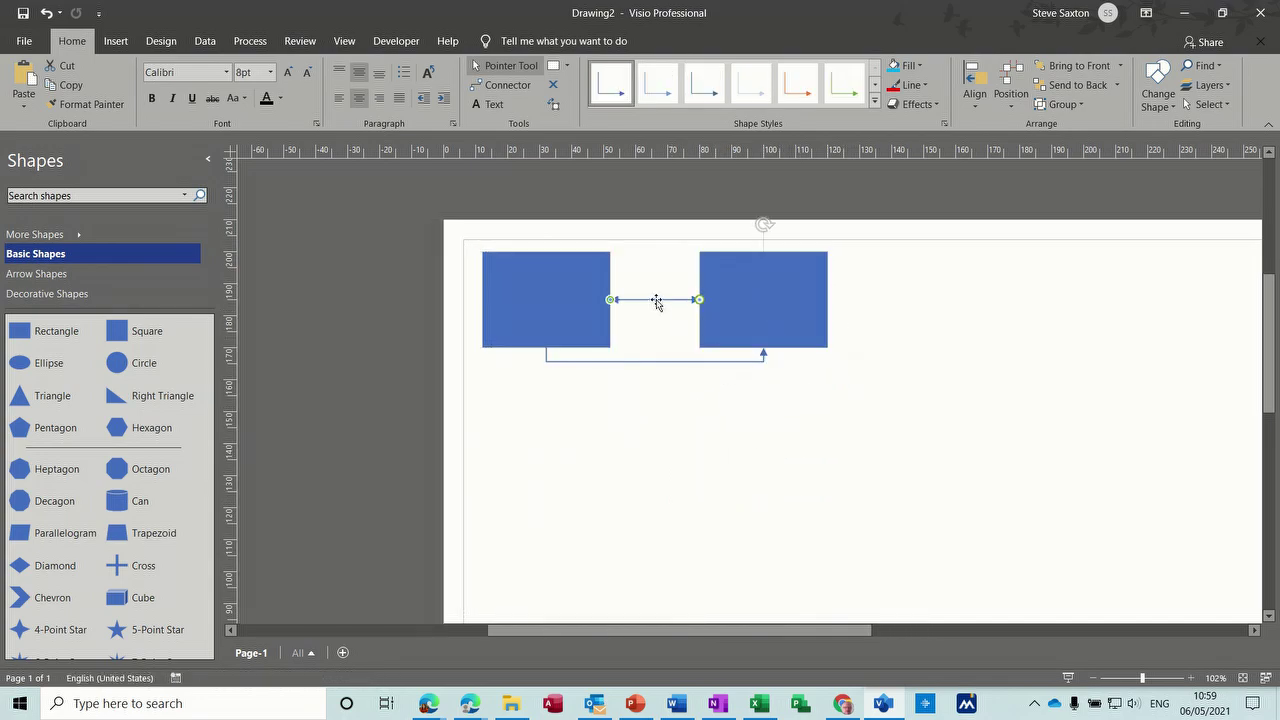
{"action": "key", "text": "Delete"}
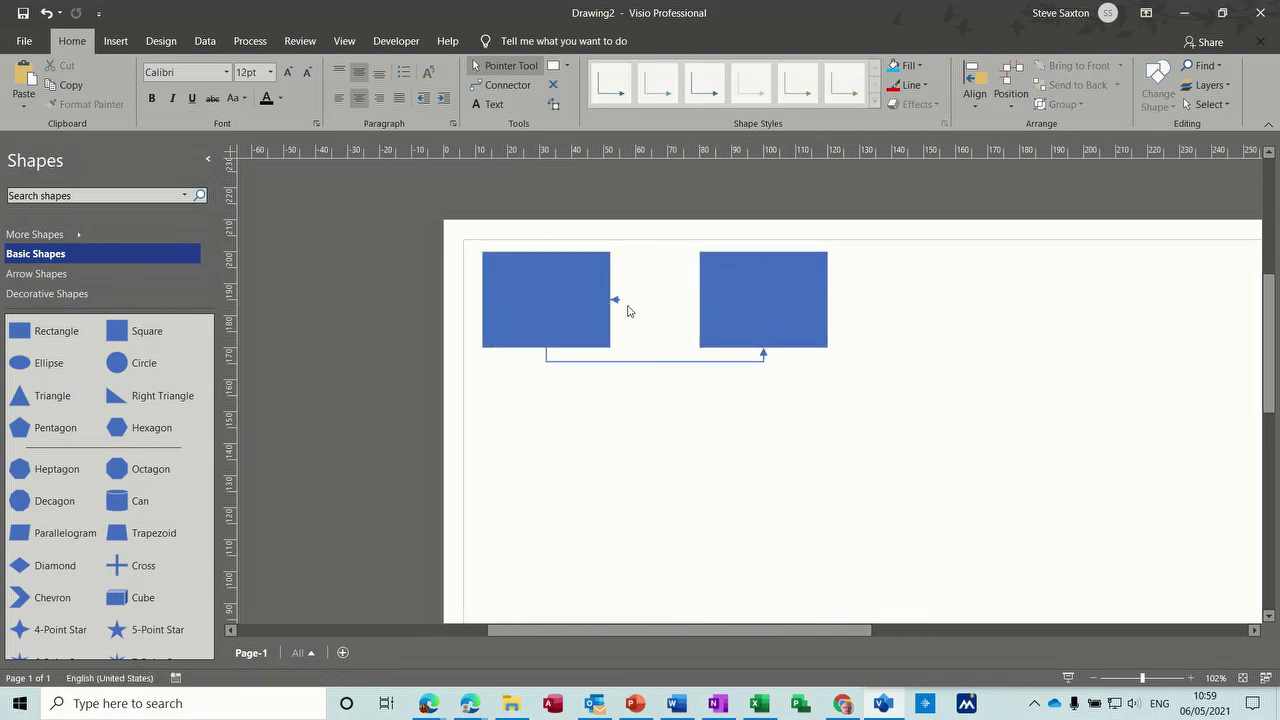
{"action": "left_click", "coordinate": [616, 301]}
{"action": "key", "text": "Delete"}
{"action": "mouse_move", "coordinate": [771, 289]}
{"action": "left_mouse_down"}
{"action": "mouse_move", "coordinate": [759, 372]}
{"action": "mouse_move", "coordinate": [663, 438]}
{"action": "mouse_move", "coordinate": [549, 465]}
{"action": "mouse_move", "coordinate": [387, 453]}
{"action": "mouse_move", "coordinate": [357, 251]}
{"action": "mouse_move", "coordinate": [363, 284]}
{"action": "mouse_move", "coordinate": [551, 417]}
{"action": "mouse_move", "coordinate": [763, 317]}
{"action": "mouse_move", "coordinate": [764, 284]}
{"action": "left_mouse_up"}
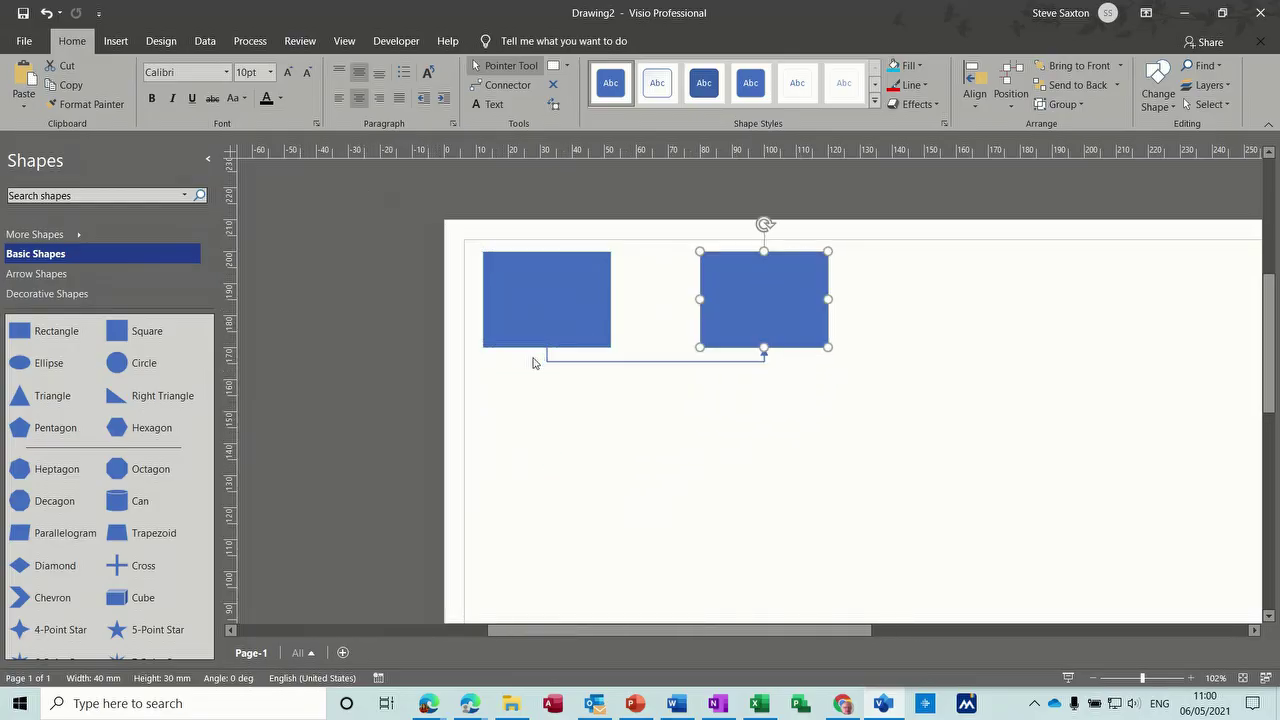
{"action": "left_click", "coordinate": [589, 362]}
{"action": "key", "text": "Delete"}
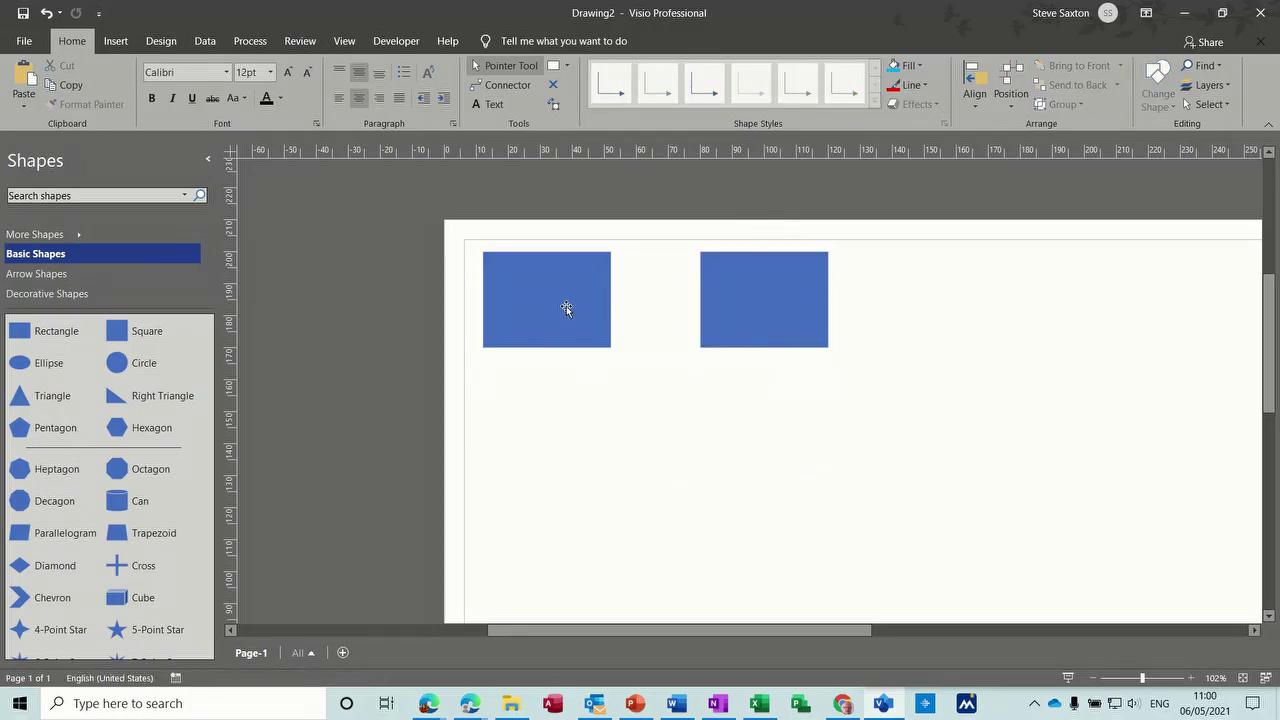
Step: Connect the left rectangle to the right one with a connector glued to the whole shapes instead of fixed connection points
{"action": "left_click", "coordinate": [505, 87]}
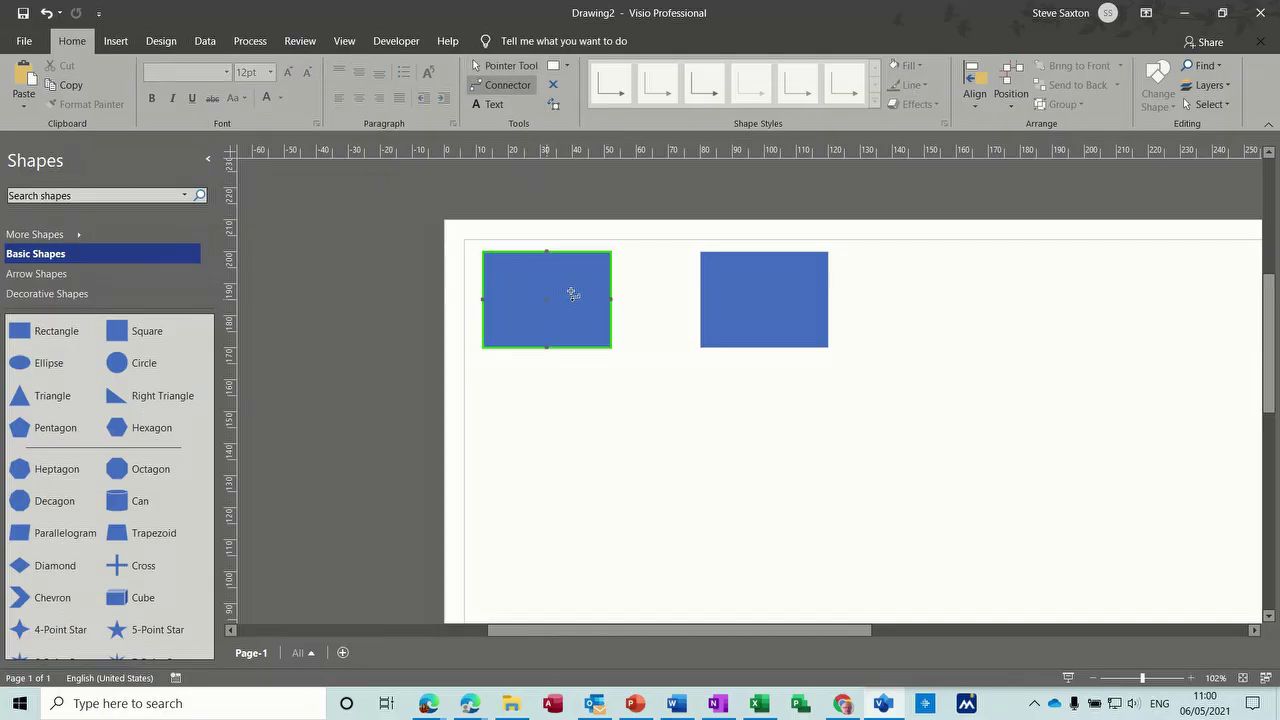
{"action": "left_click_drag", "start_coordinate": [579, 286], "coordinate": [758, 284]}
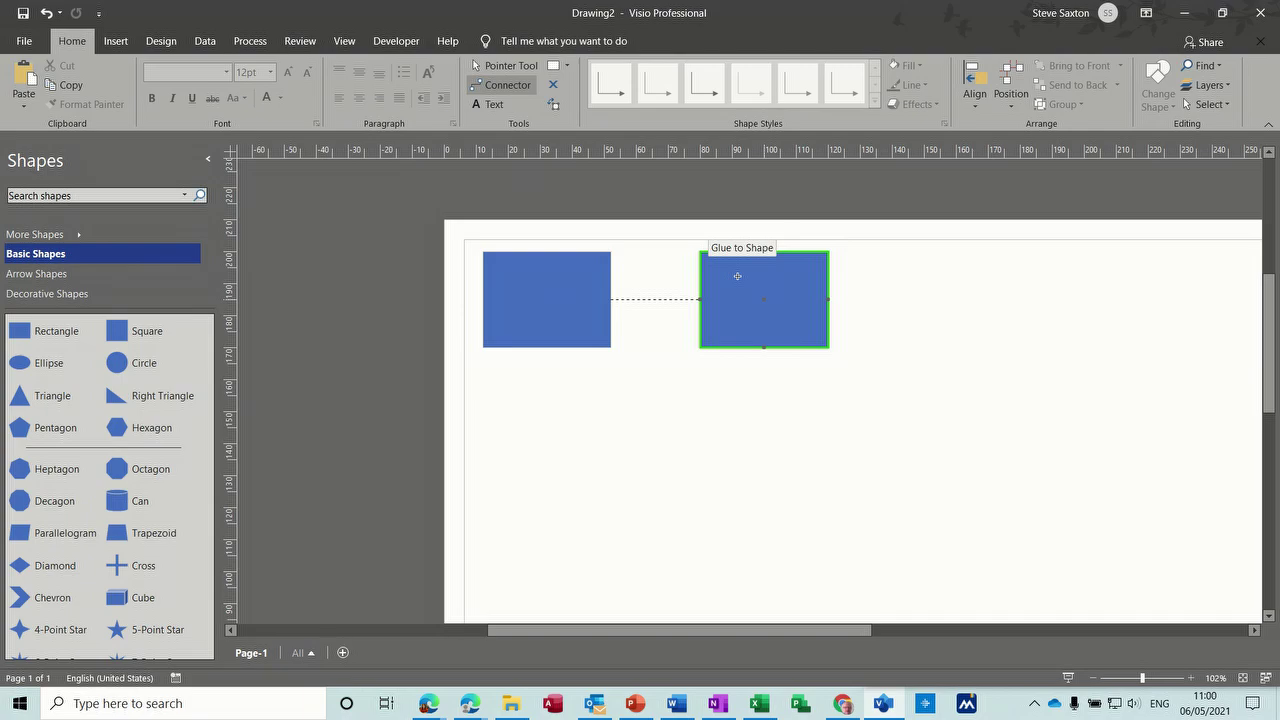
{"action": "left_click_drag", "start_coordinate": [737, 276], "coordinate": [740, 280]}
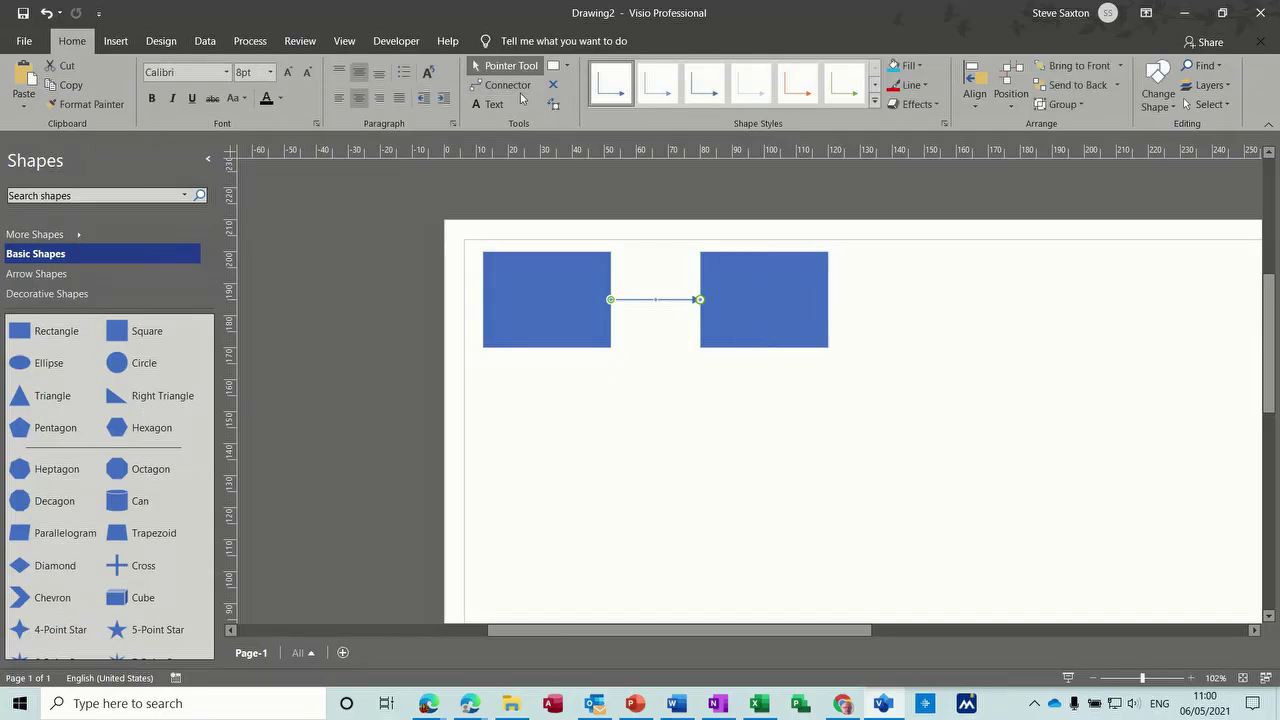
Step: Move the connected rectangles around each other to reroute their connector, finishing with them level and the arrow pointing right
{"action": "left_click_drag", "start_coordinate": [753, 282], "coordinate": [362, 298]}
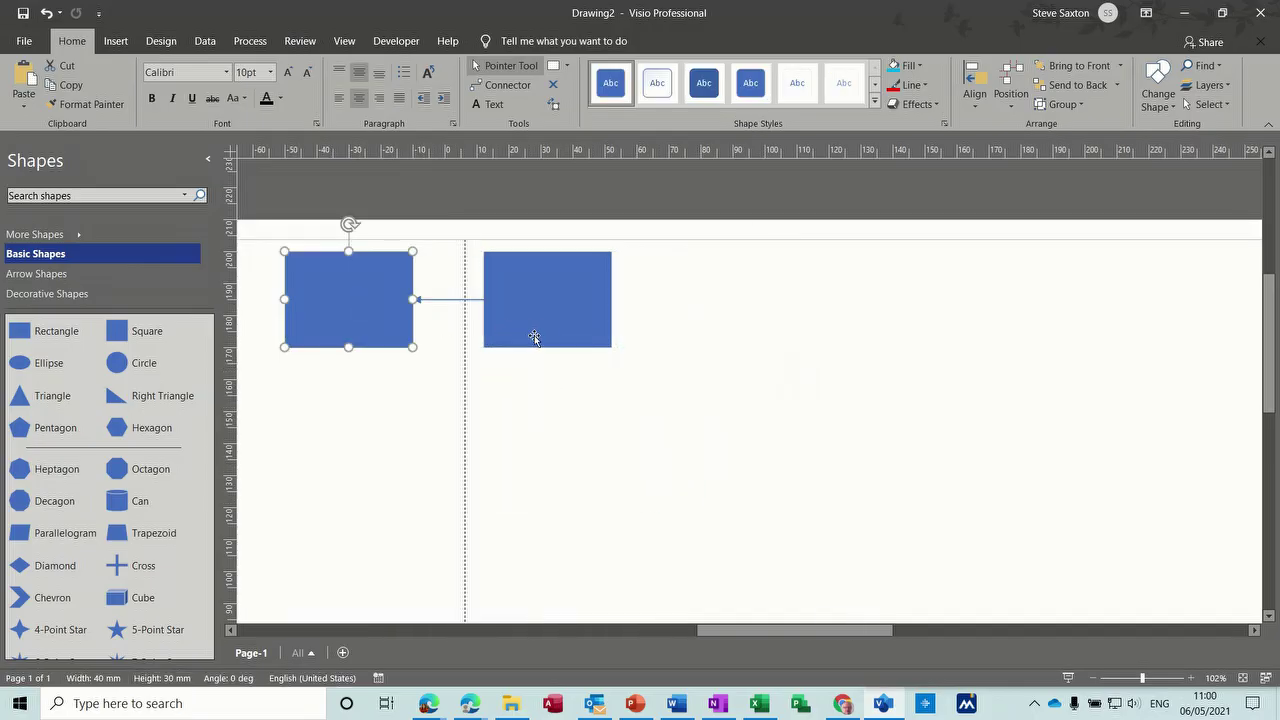
{"action": "left_click_drag", "start_coordinate": [549, 329], "coordinate": [722, 440]}
{"action": "left_click_drag", "start_coordinate": [408, 307], "coordinate": [1015, 316]}
{"action": "left_click_drag", "start_coordinate": [749, 376], "coordinate": [745, 276]}
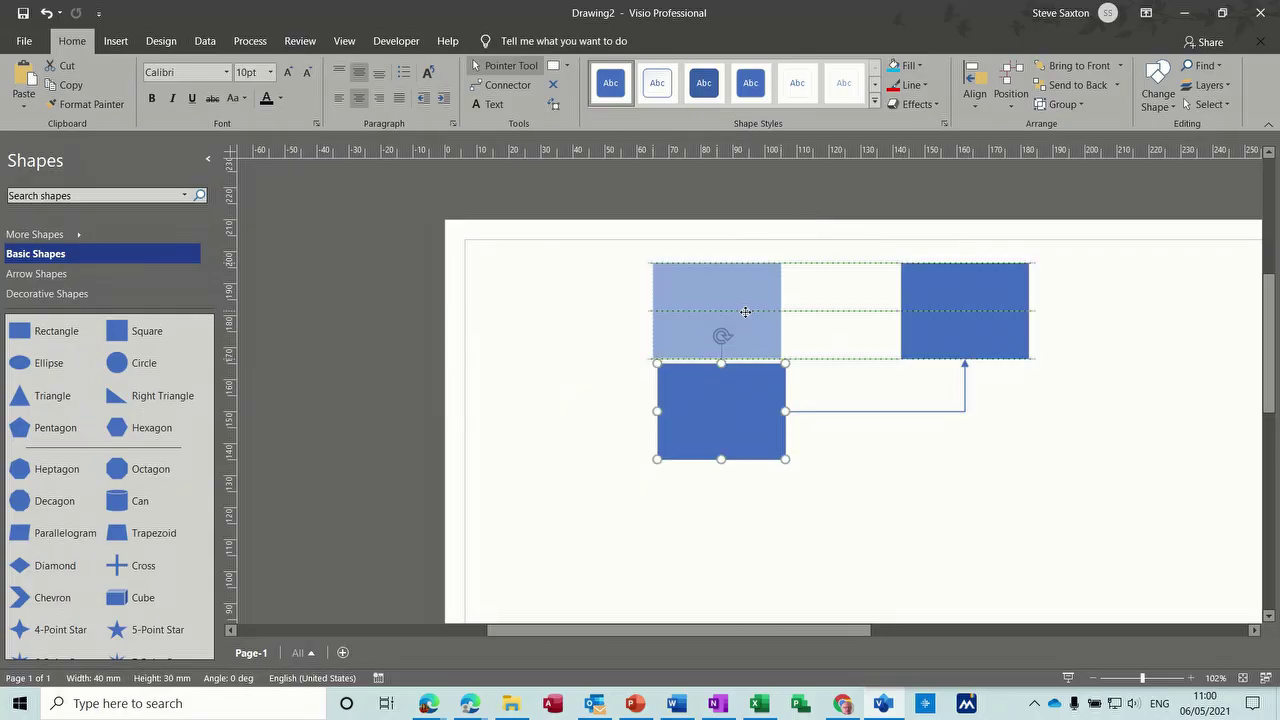
{"action": "left_click_drag", "start_coordinate": [940, 329], "coordinate": [911, 319]}
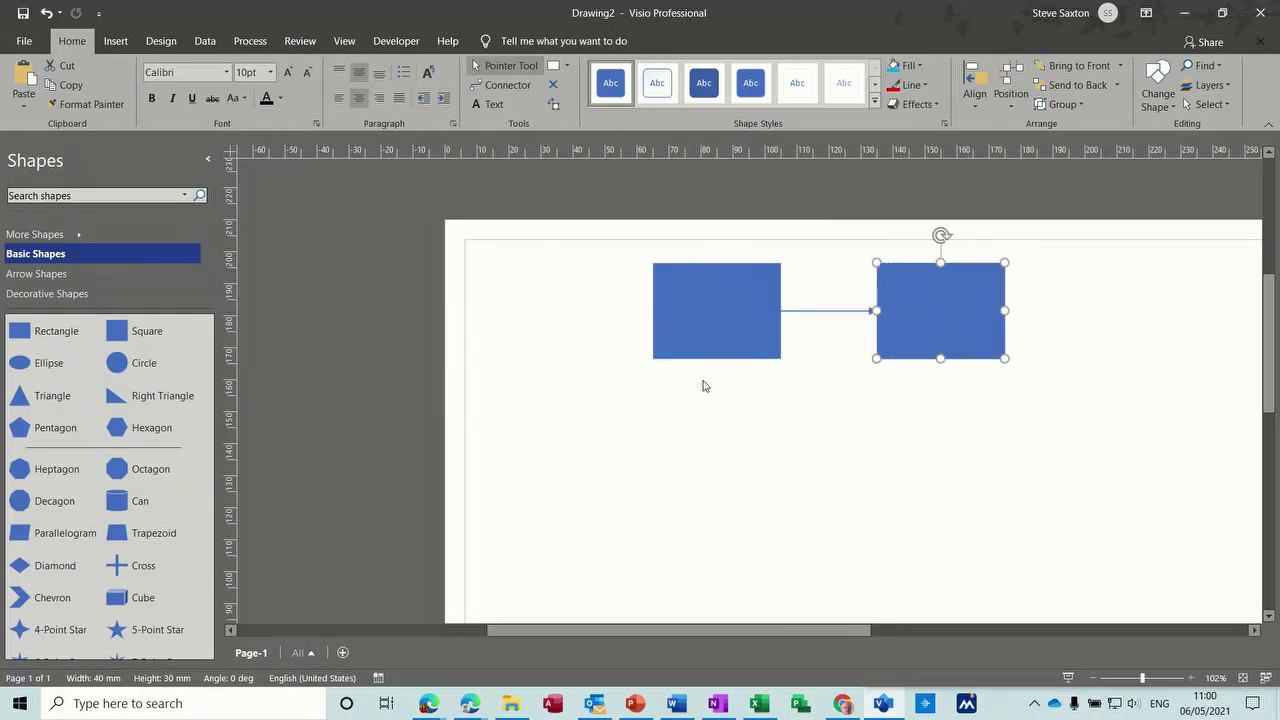
Step: Place two squares side by side below the rectangles and glue a connector between their facing side midpoints
{"action": "left_click_drag", "start_coordinate": [117, 331], "coordinate": [594, 505]}
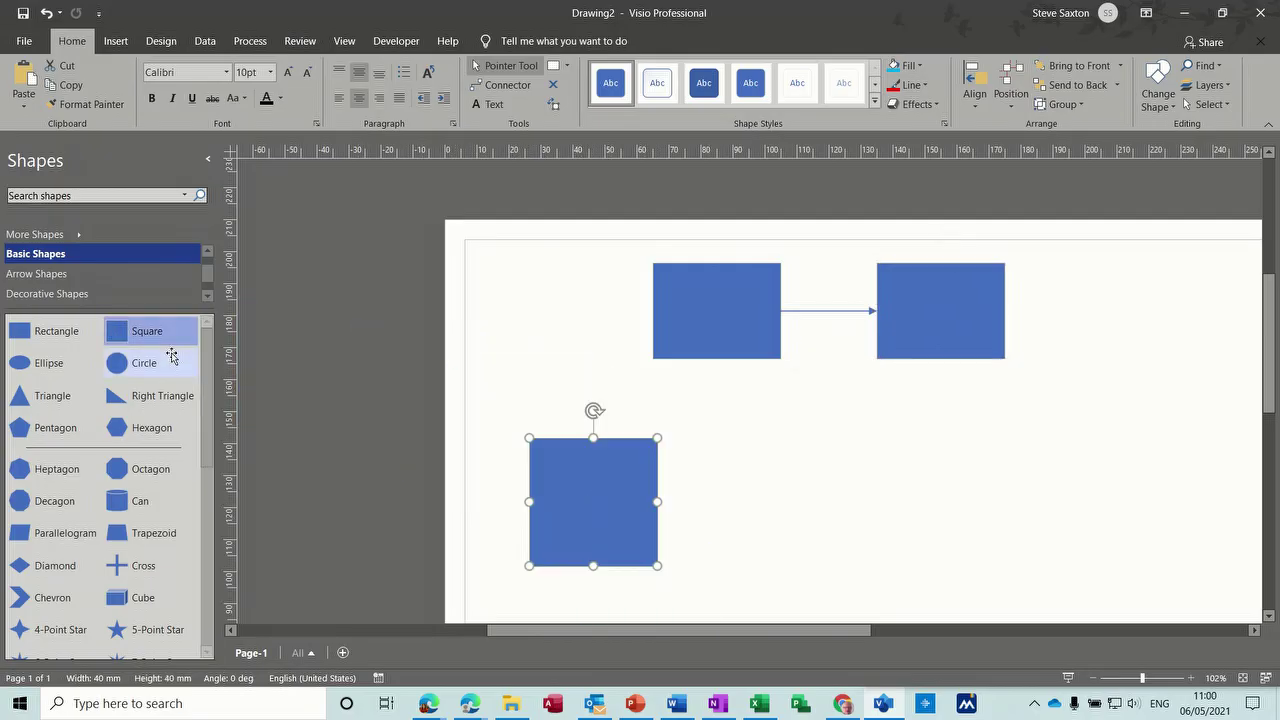
{"action": "left_click_drag", "start_coordinate": [149, 337], "coordinate": [820, 506]}
{"action": "left_click", "coordinate": [510, 88]}
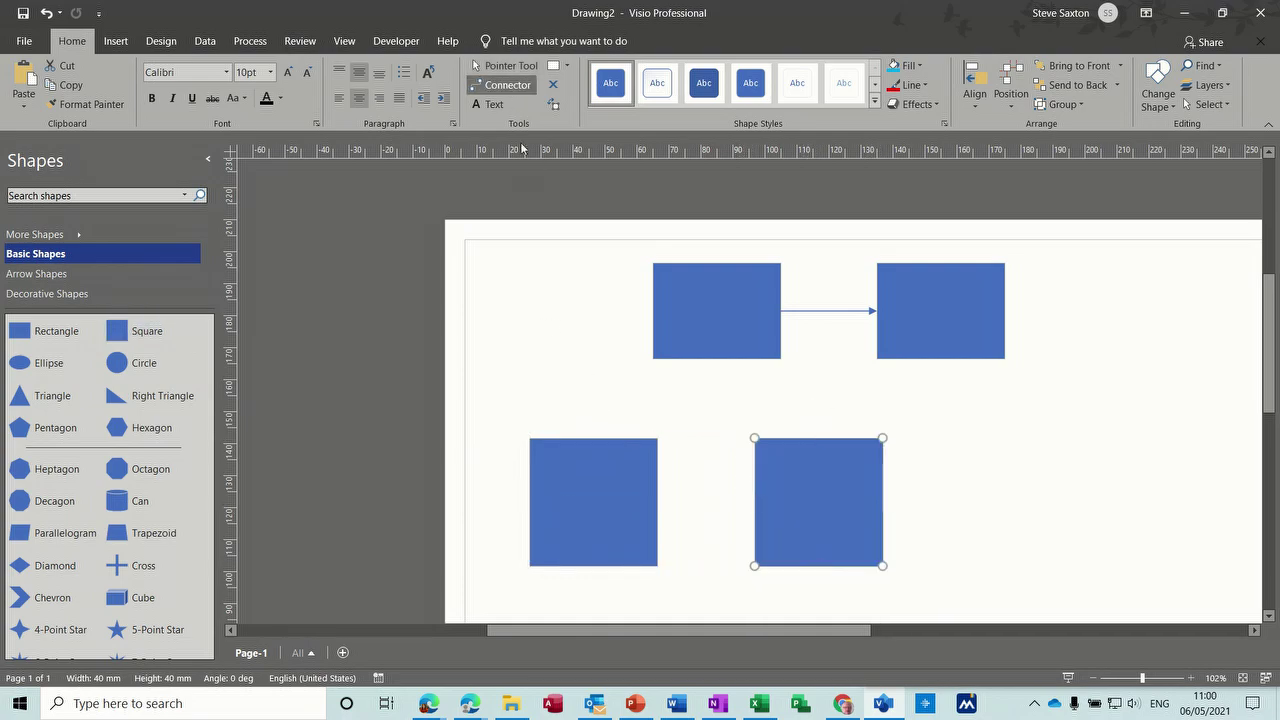
{"action": "left_click_drag", "start_coordinate": [659, 504], "coordinate": [757, 502]}
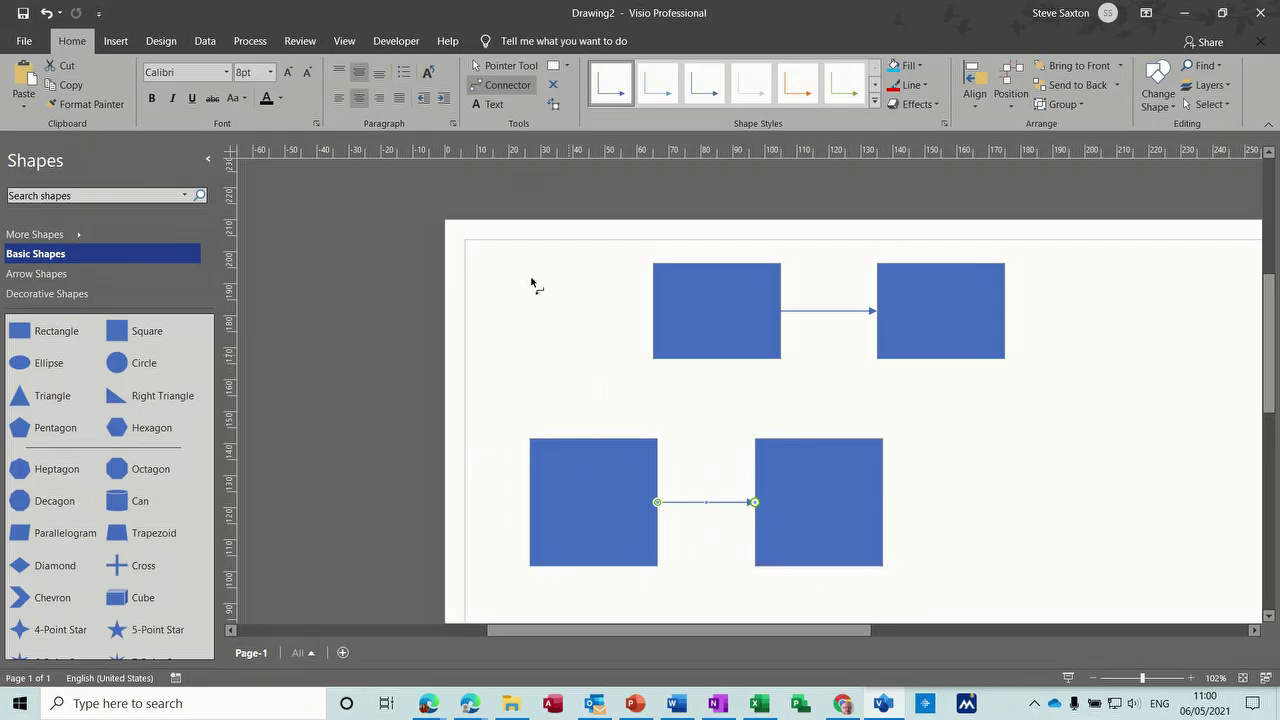
Step: Move the right square above and left of its partner, and rearrange the two rectangles to compare how the connectors reroute
{"action": "left_click", "coordinate": [511, 68]}
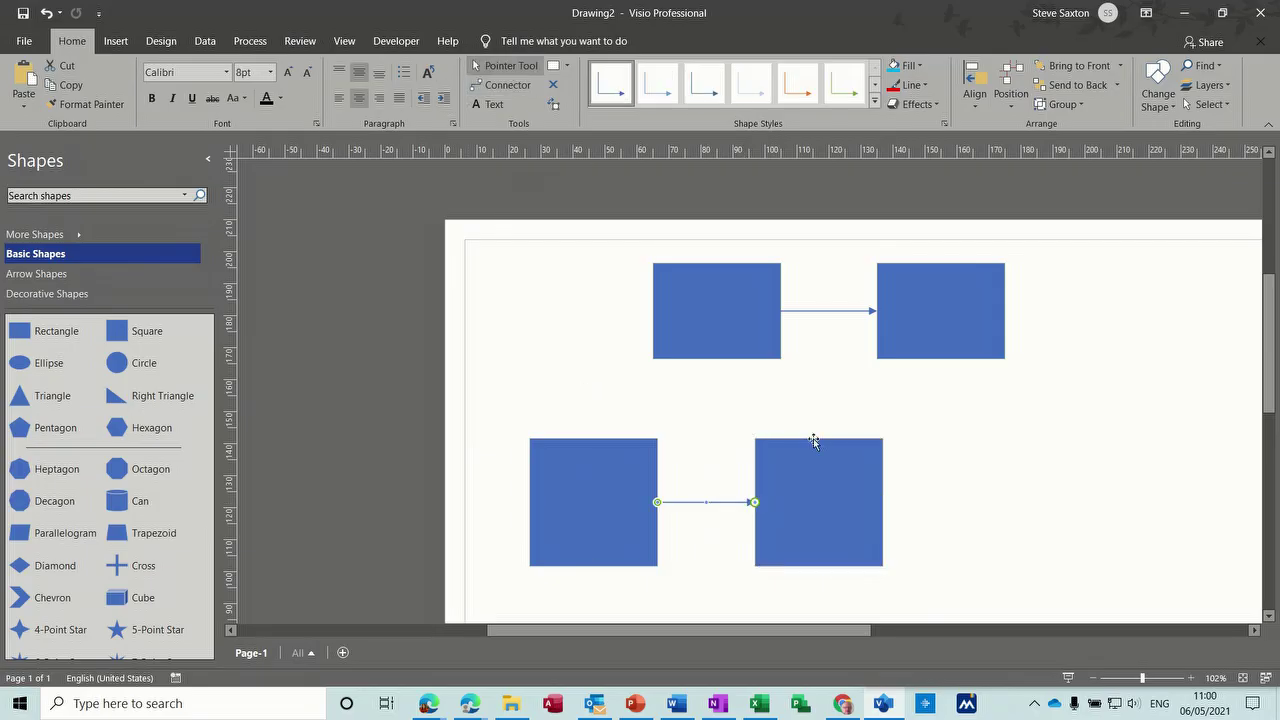
{"action": "left_click_drag", "start_coordinate": [824, 468], "coordinate": [491, 316]}
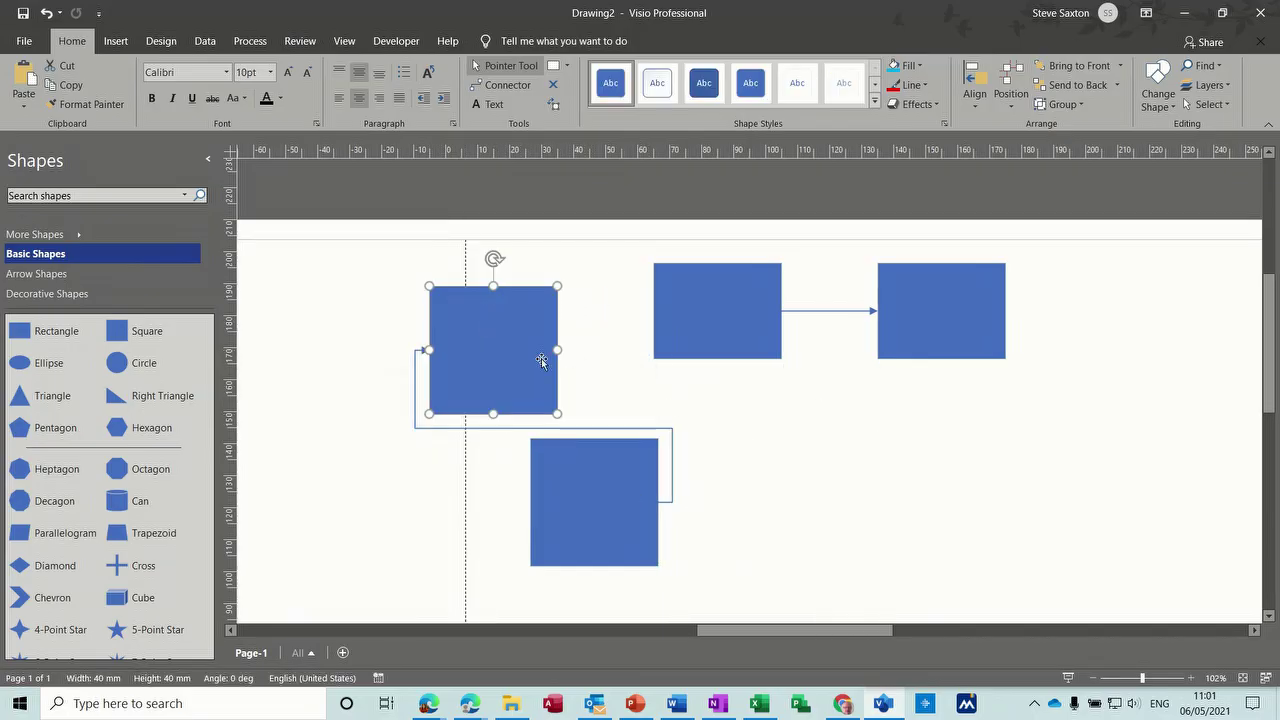
{"action": "left_click_drag", "start_coordinate": [718, 341], "coordinate": [1114, 475]}
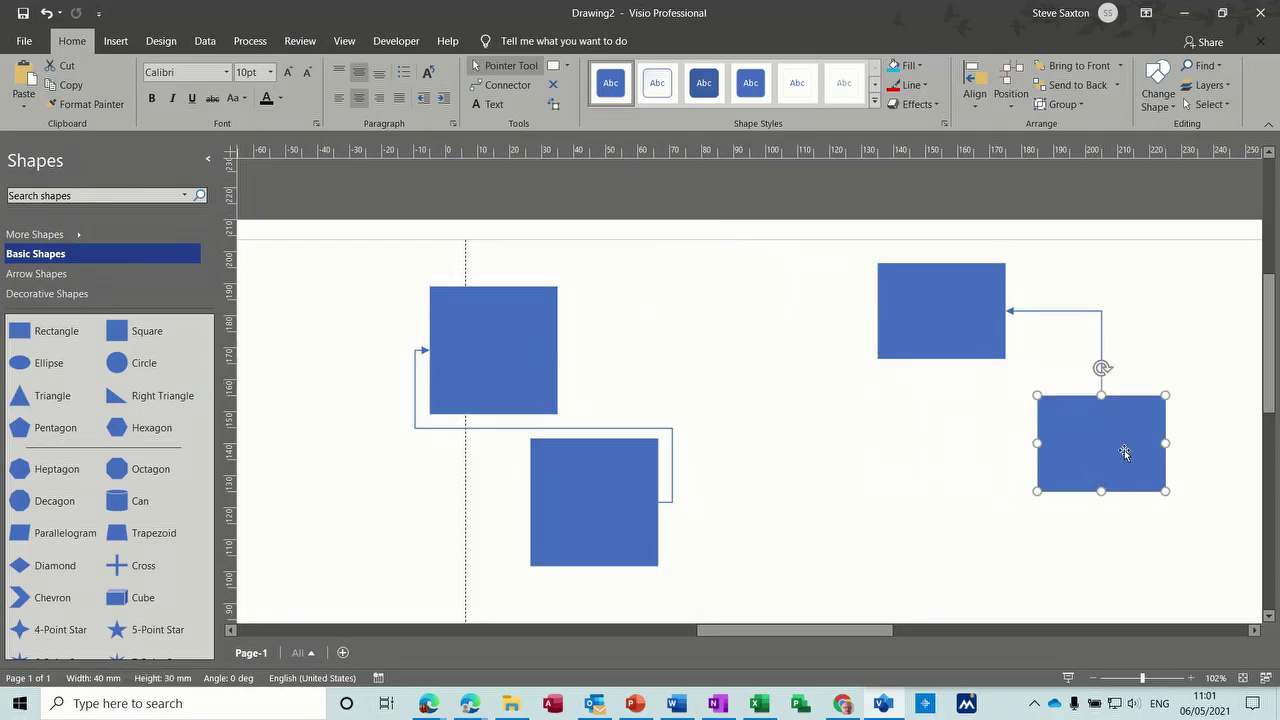
{"action": "left_click_drag", "start_coordinate": [1110, 447], "coordinate": [1102, 371]}
{"action": "left_click_drag", "start_coordinate": [950, 319], "coordinate": [763, 320]}
Step: Move the two upper connected squares down so they line up in a row with the lower pair of squares
{"action": "left_click_drag", "start_coordinate": [759, 297], "coordinate": [797, 444]}
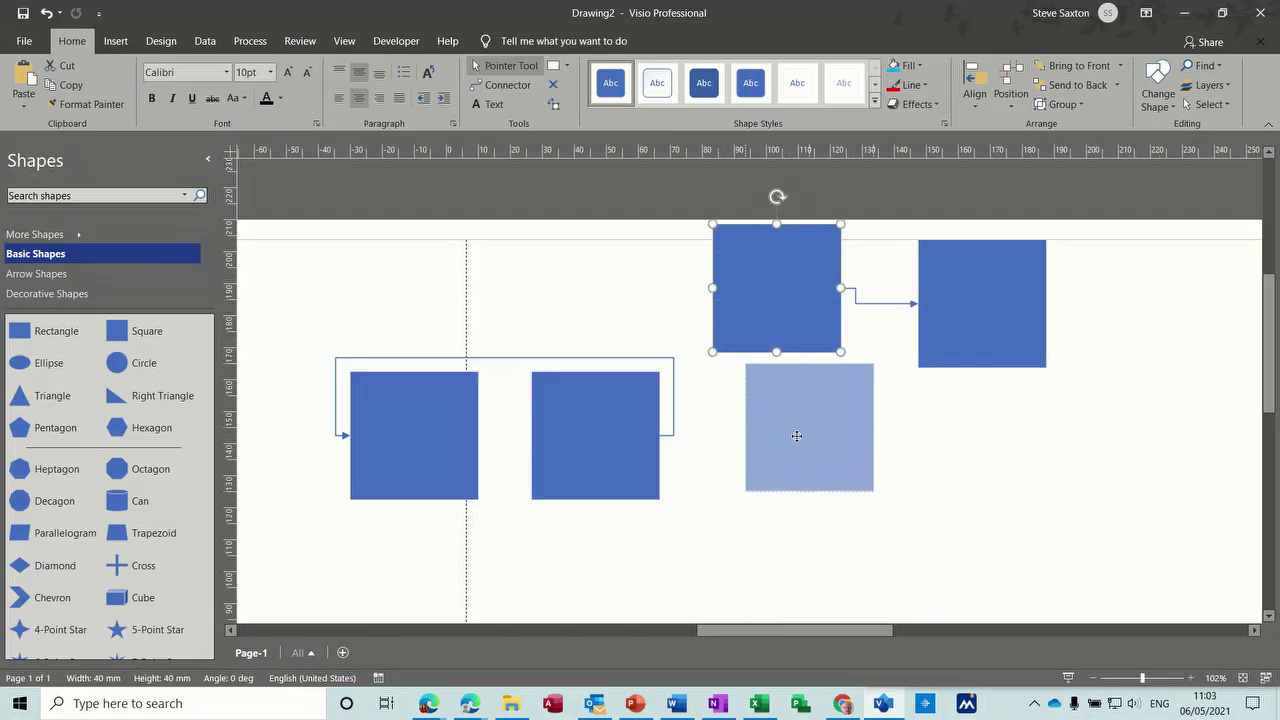
{"action": "left_click_drag", "start_coordinate": [991, 329], "coordinate": [1021, 452]}
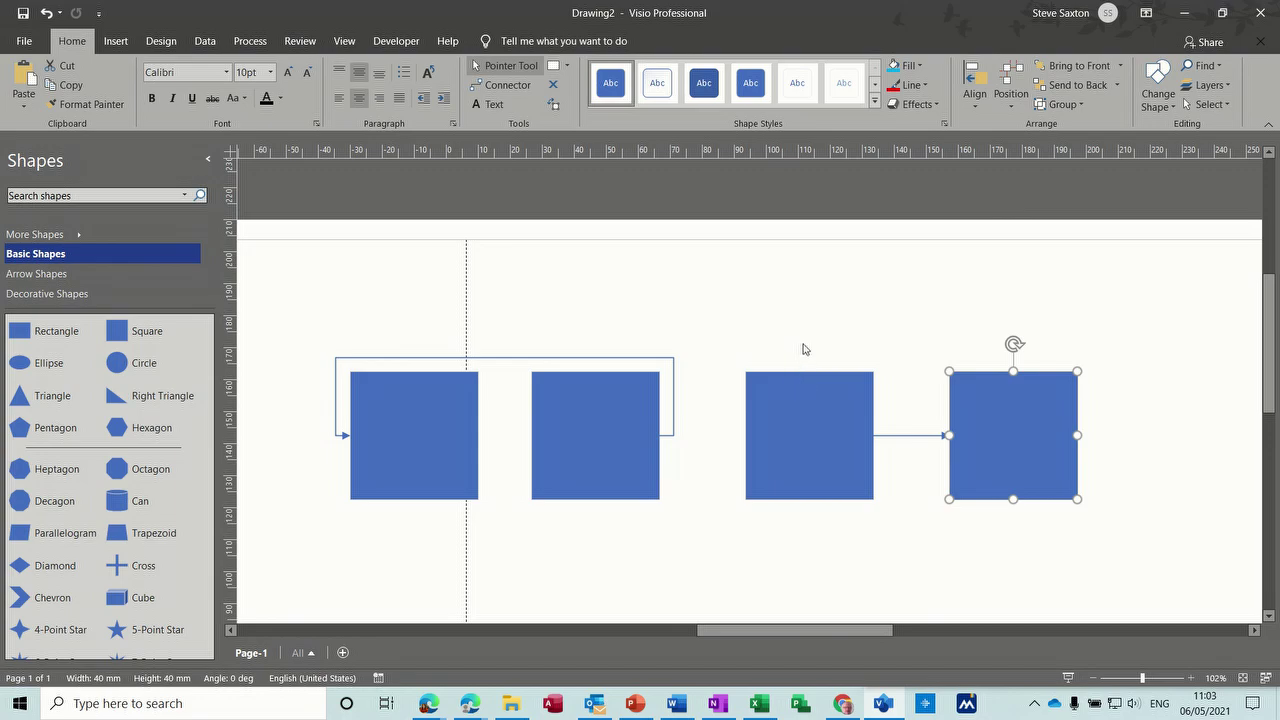
Step: Add a connection point at the upper-right corner of the third square and connect it to the fourth square's bottom midpoint
{"action": "left_click", "coordinate": [819, 421]}
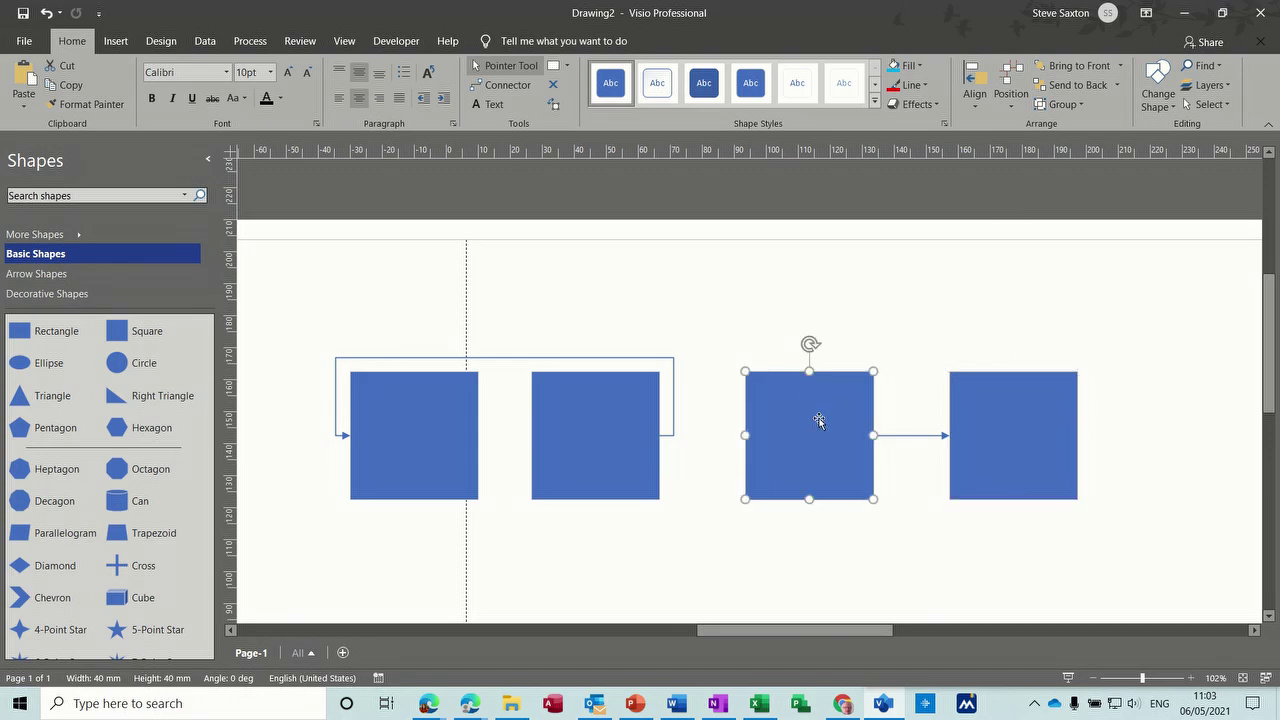
{"action": "left_click", "coordinate": [508, 86]}
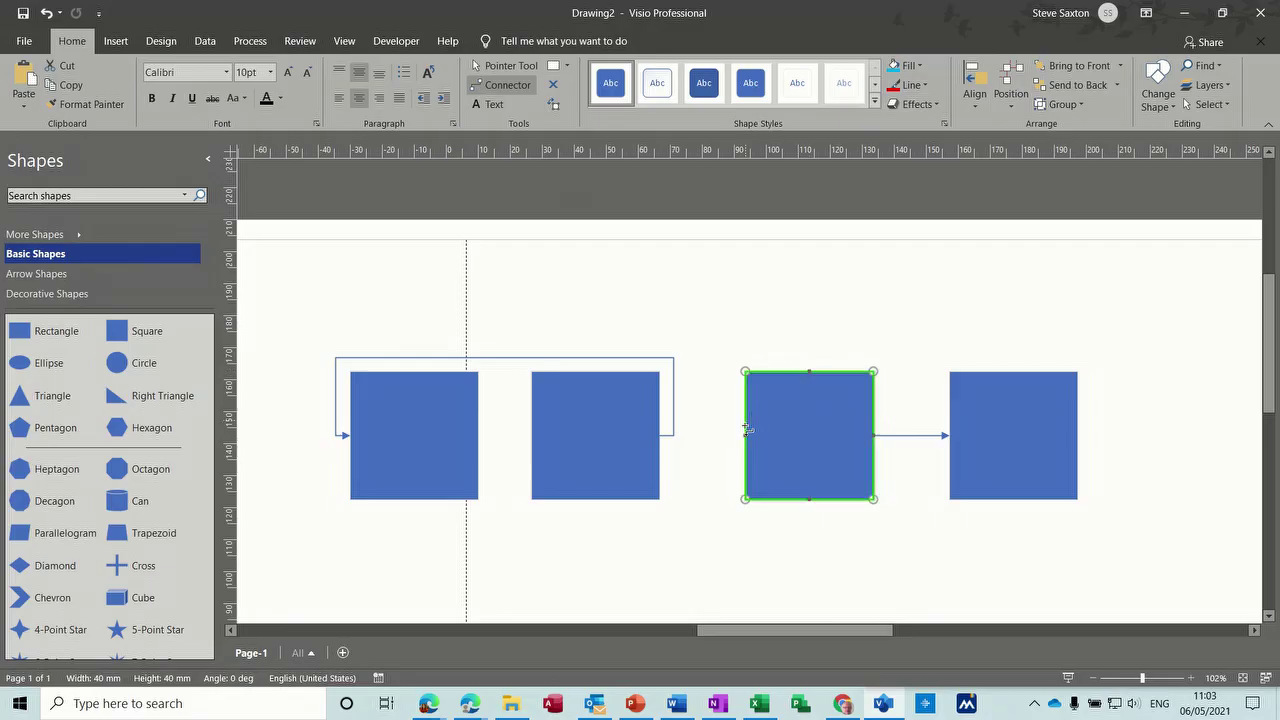
{"action": "left_click", "coordinate": [554, 88]}
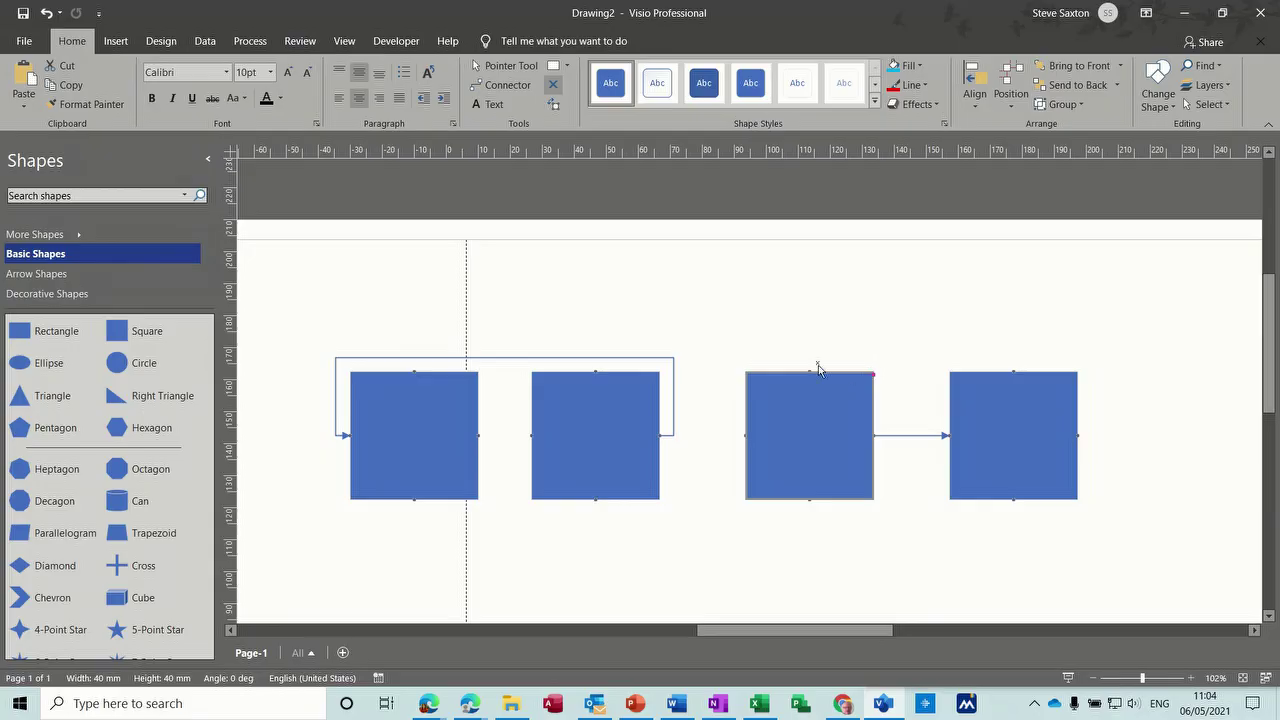
{"action": "left_click", "coordinate": [500, 85]}
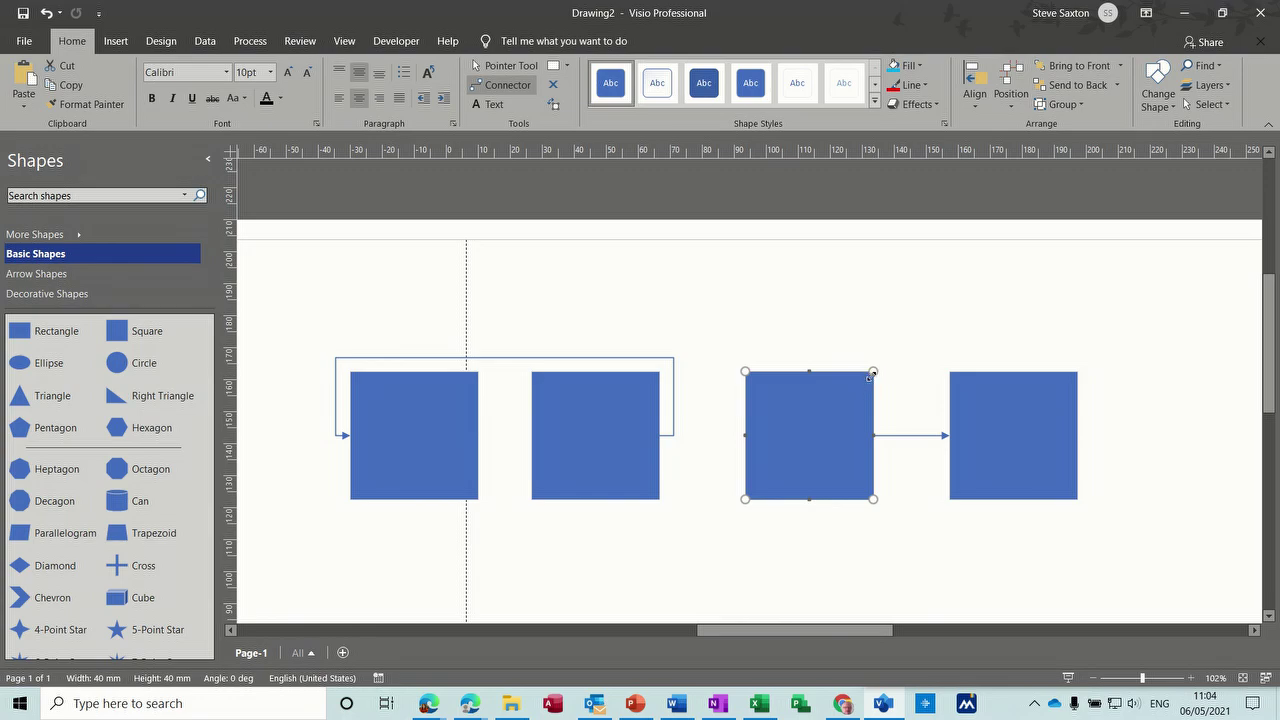
{"action": "left_click_drag", "start_coordinate": [873, 375], "coordinate": [1013, 500]}
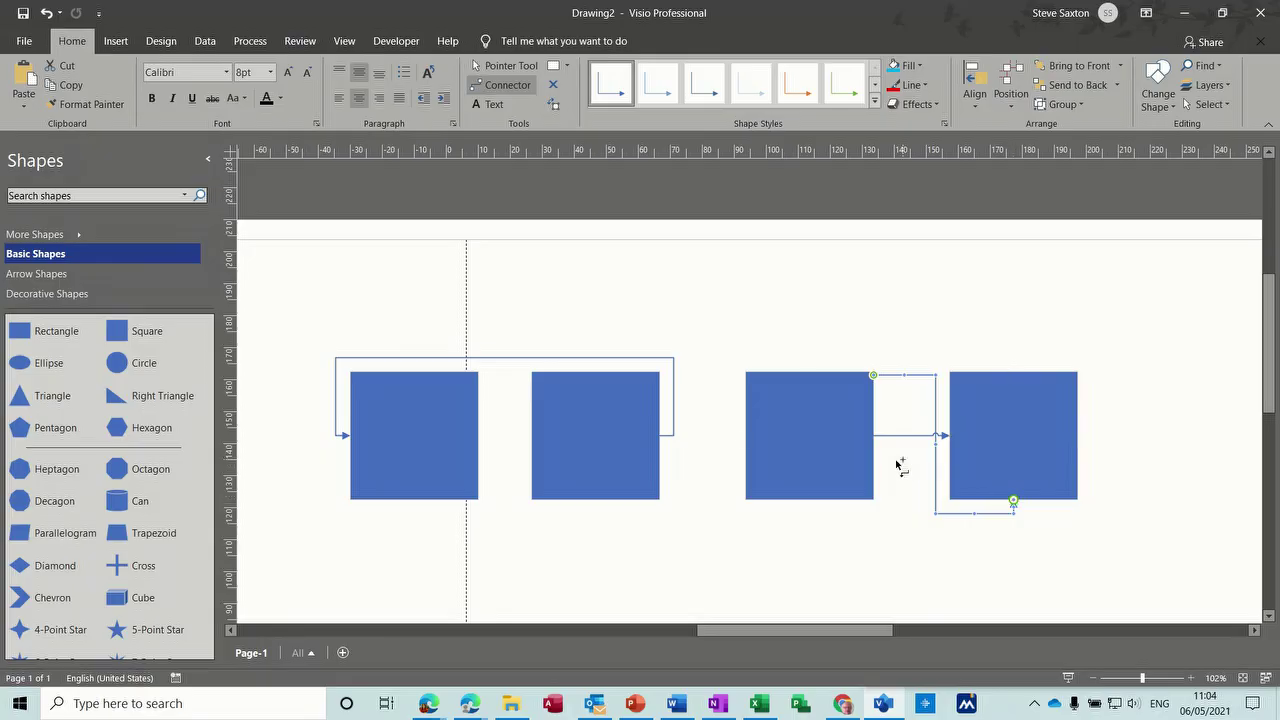
Step: Move the fourth square up and to the right and delete the shape-glued connector leading to it
{"action": "key", "text": "ctrl+1"}
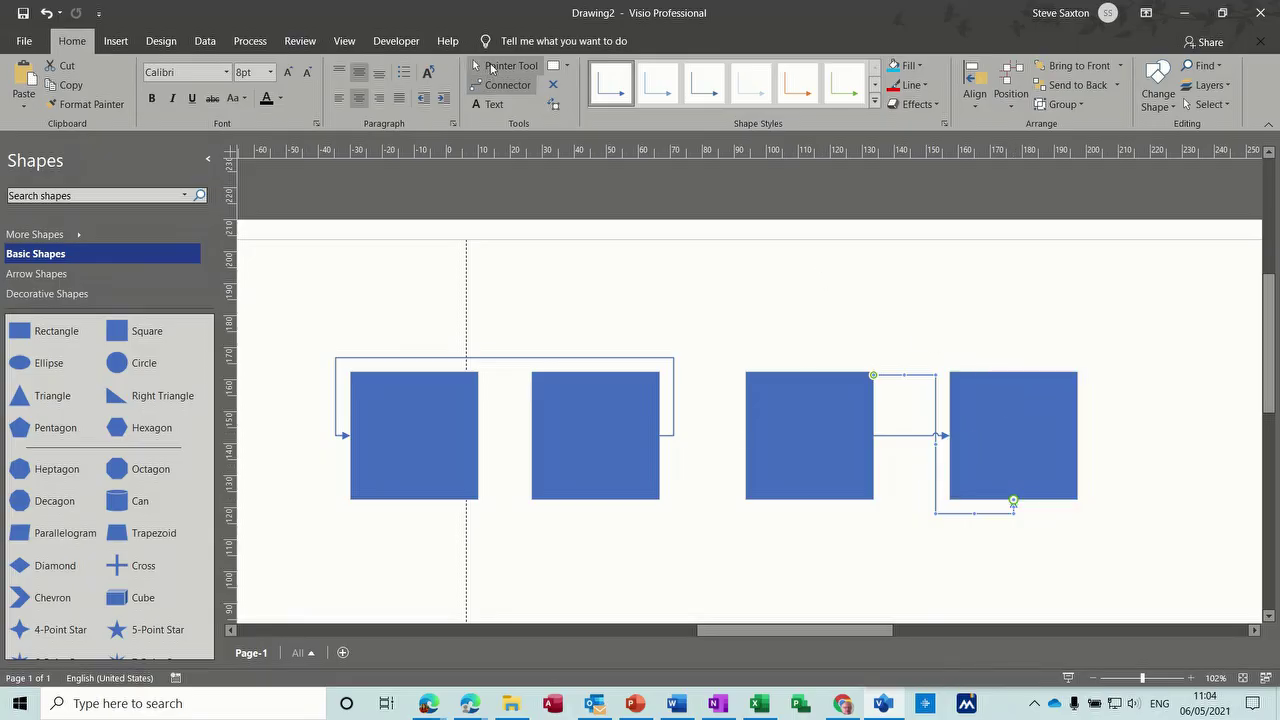
{"action": "left_click_drag", "start_coordinate": [1028, 423], "coordinate": [1107, 323]}
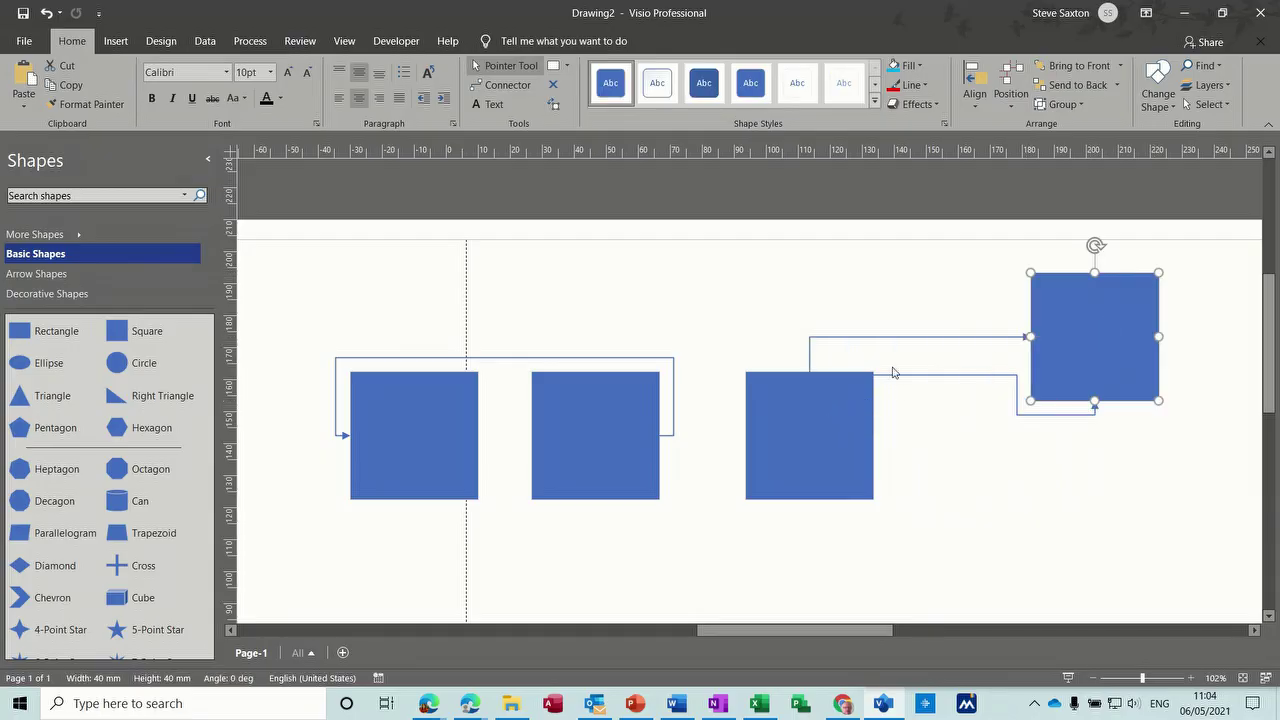
{"action": "left_click", "coordinate": [925, 338]}
{"action": "key", "text": "Delete"}
Step: Delete the remaining connector to the fourth square and realign that square level with the others
{"action": "left_click_drag", "start_coordinate": [1117, 356], "coordinate": [1094, 448]}
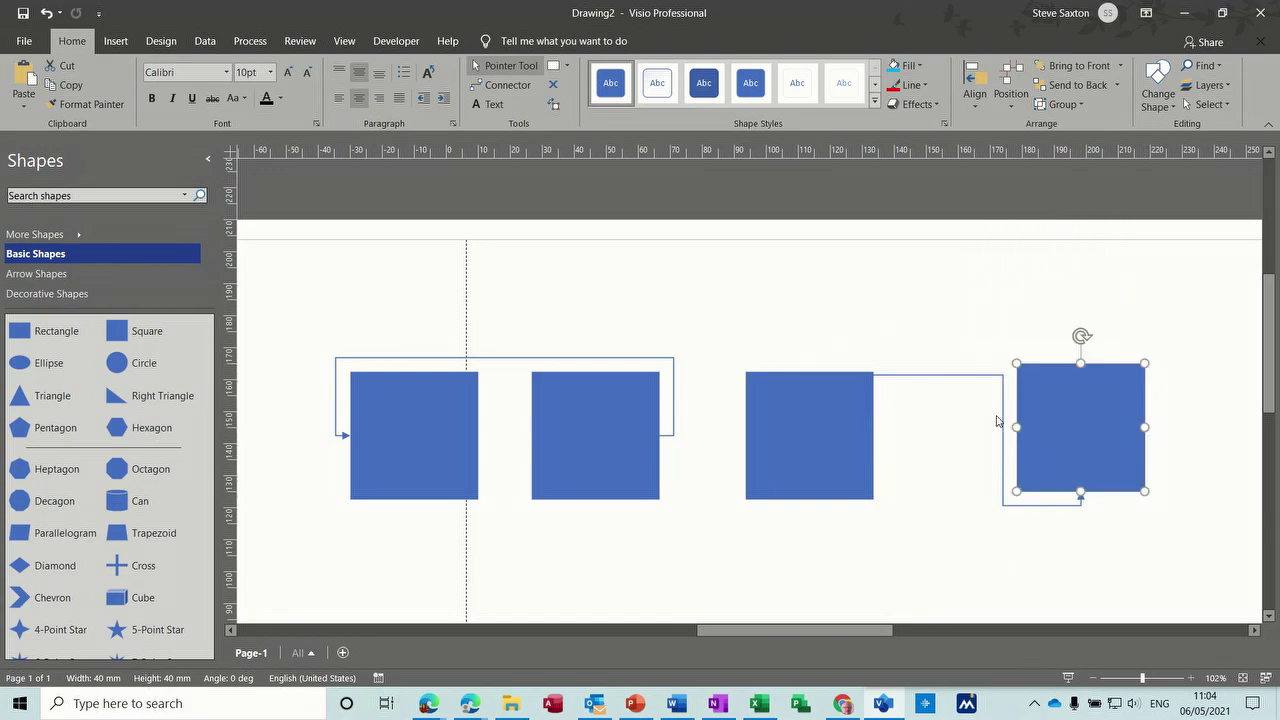
{"action": "left_click", "coordinate": [955, 377]}
{"action": "key", "text": "Delete"}
{"action": "left_click_drag", "start_coordinate": [1040, 400], "coordinate": [1004, 400]}
Step: Connect the third square's added corner point and its right midpoint to the left midpoint of the fourth square
{"action": "left_click", "coordinate": [505, 86]}
{"action": "left_click_drag", "start_coordinate": [875, 377], "coordinate": [979, 371]}
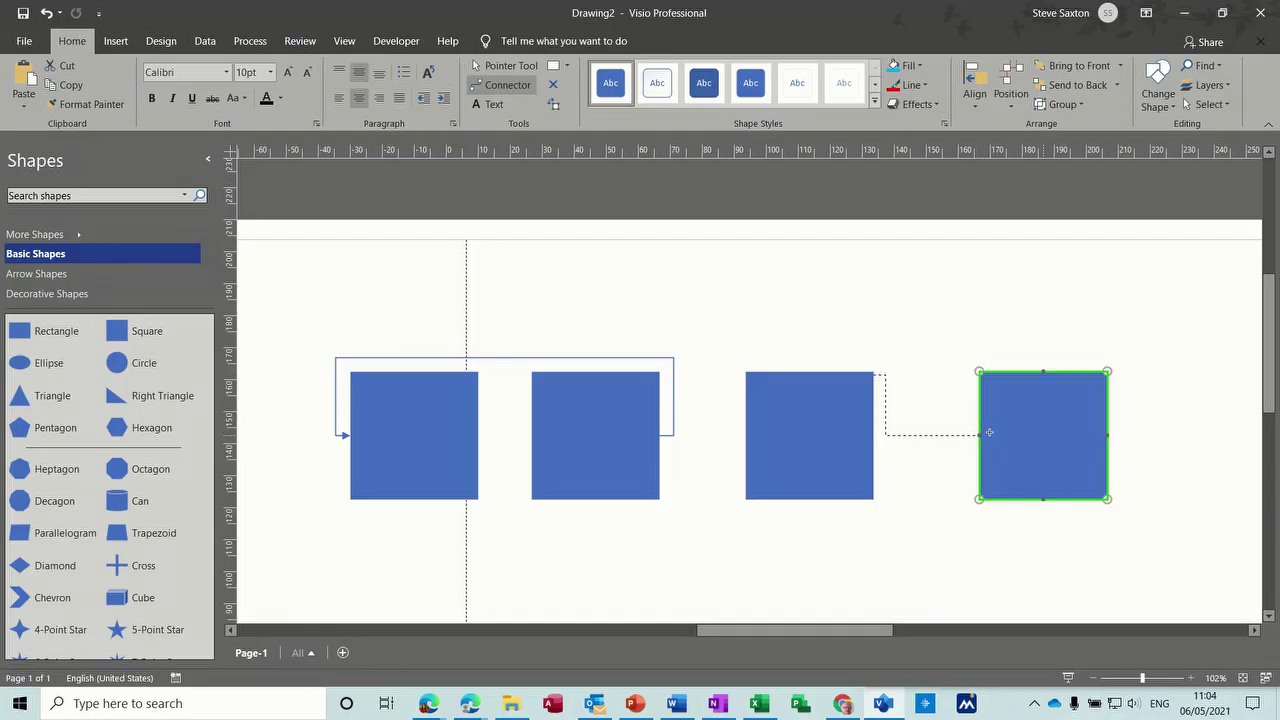
{"action": "left_click_drag", "start_coordinate": [988, 432], "coordinate": [988, 432]}
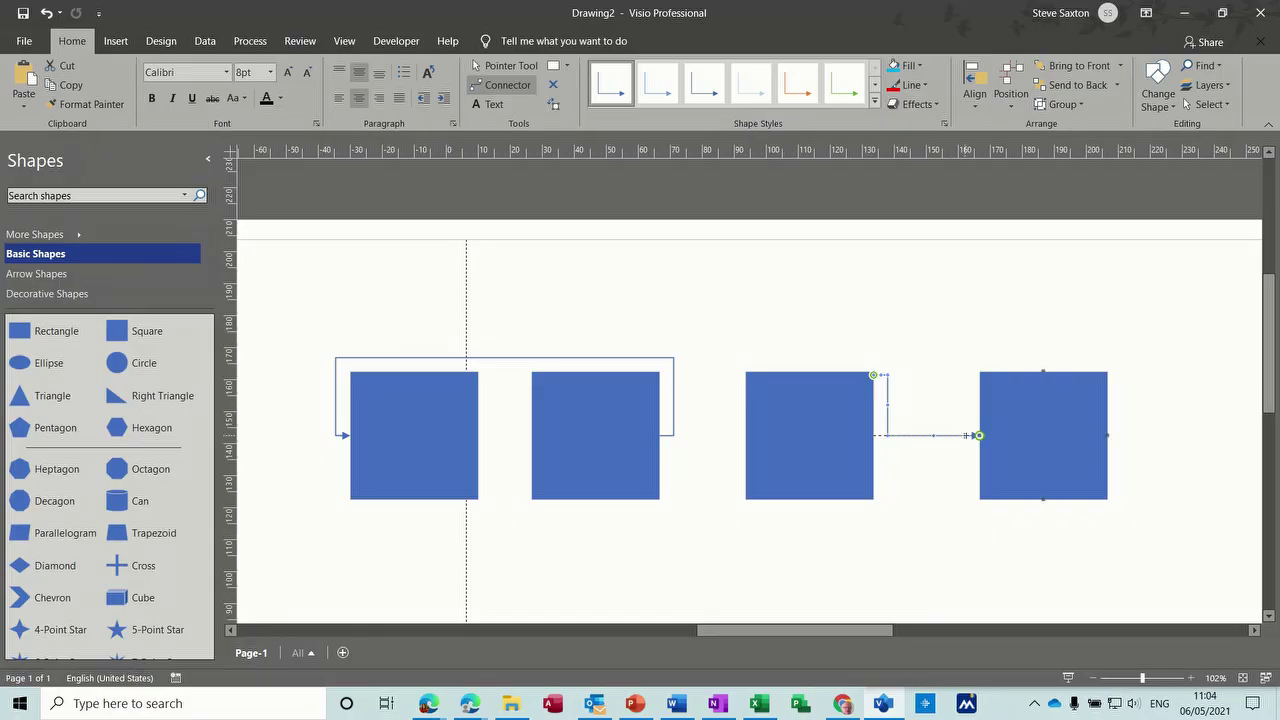
{"action": "left_click_drag", "start_coordinate": [978, 435], "coordinate": [978, 435]}
{"action": "left_click", "coordinate": [874, 497]}
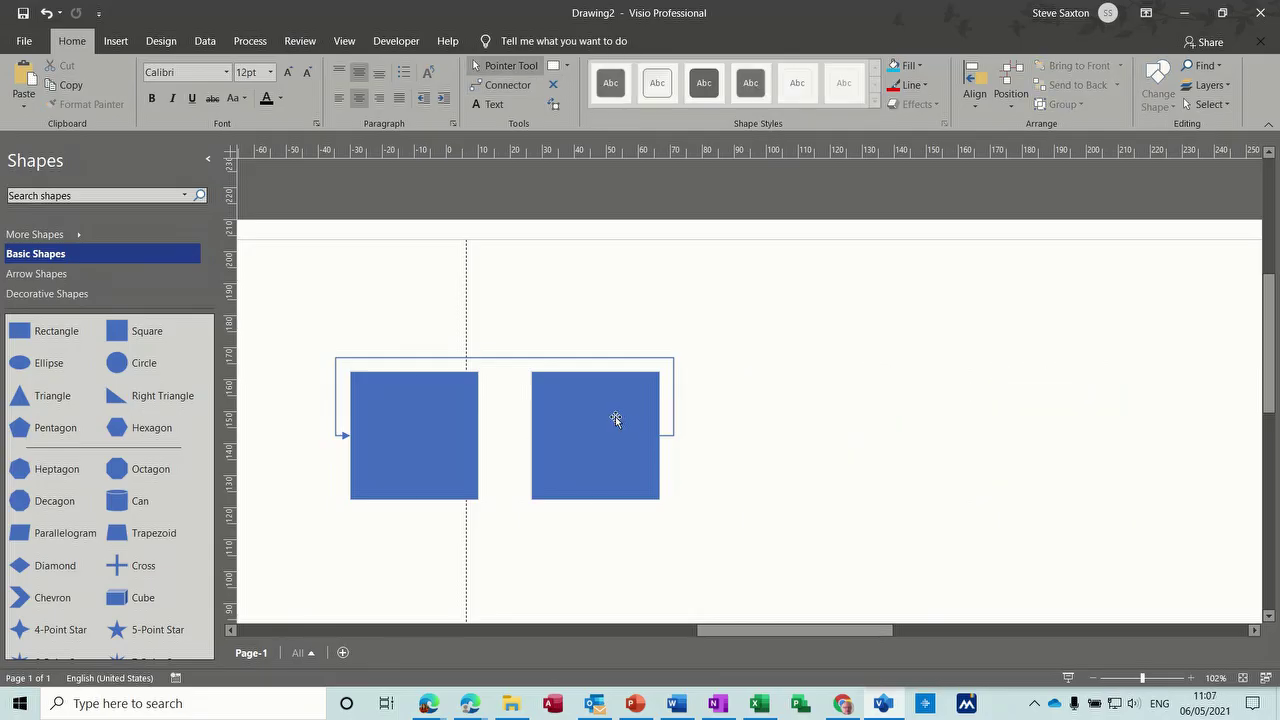
Step: Move the right square up and to the right, and connect the left square's right midpoint to its bottom midpoint
{"action": "left_click_drag", "start_coordinate": [615, 420], "coordinate": [754, 277]}
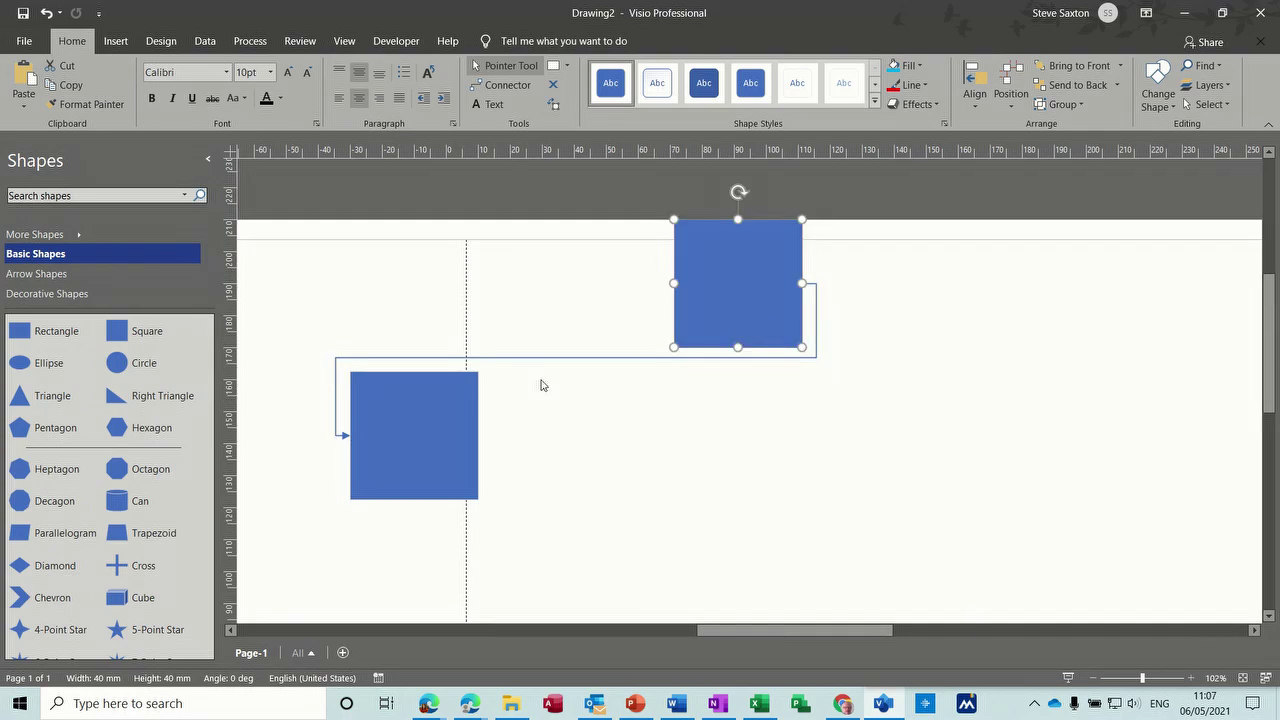
{"action": "left_click", "coordinate": [492, 85]}
{"action": "left_click_drag", "start_coordinate": [554, 423], "coordinate": [738, 346]}
Step: Move the right square back down, level with the left square
{"action": "left_click", "coordinate": [490, 65]}
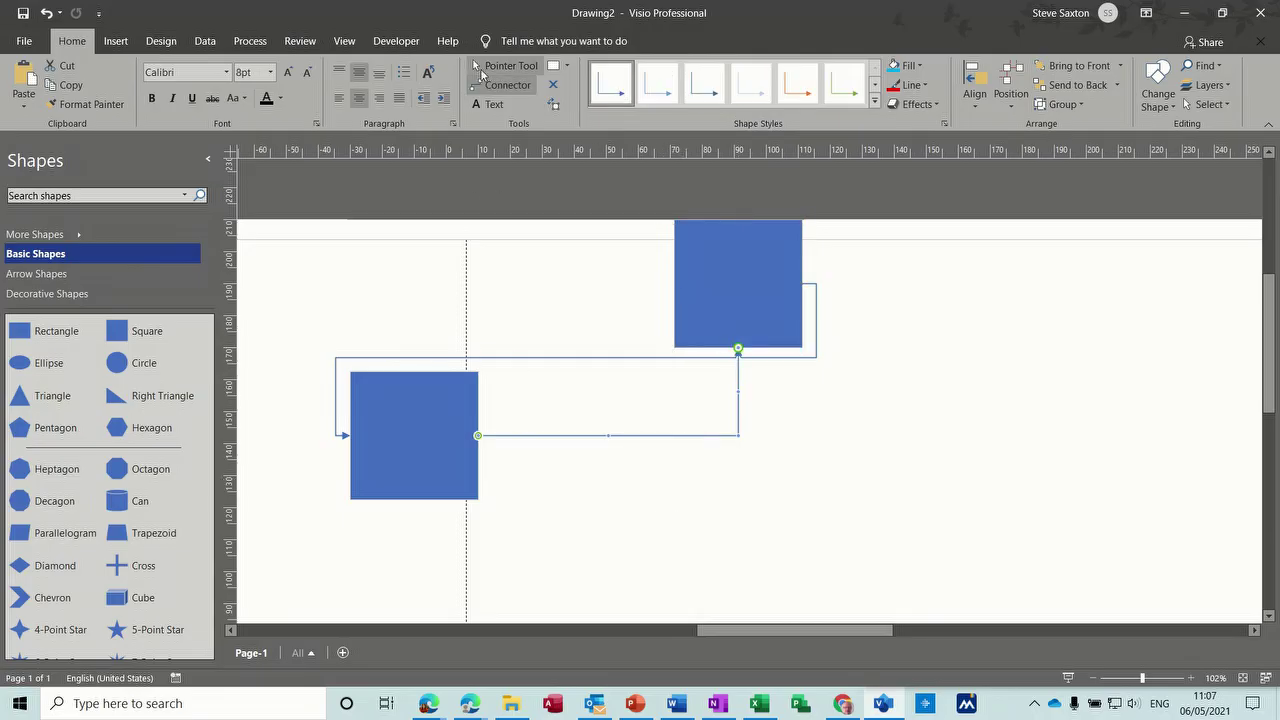
{"action": "left_click_drag", "start_coordinate": [710, 297], "coordinate": [613, 451]}
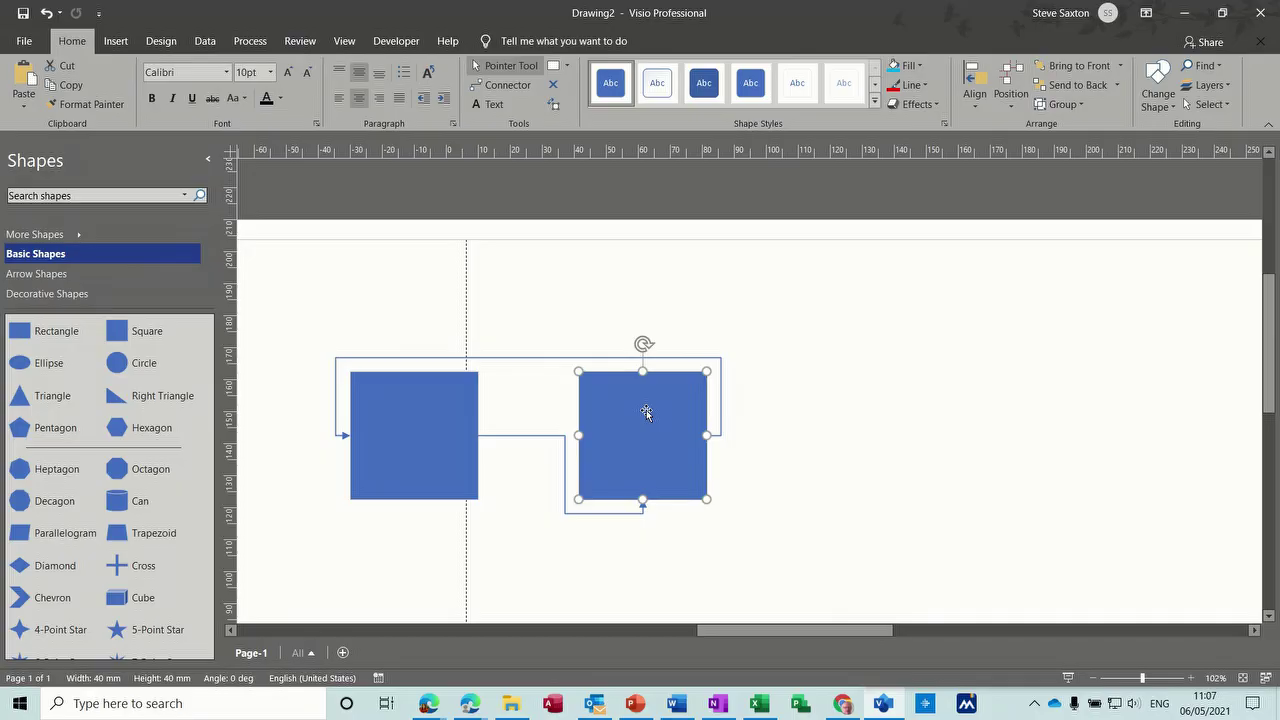